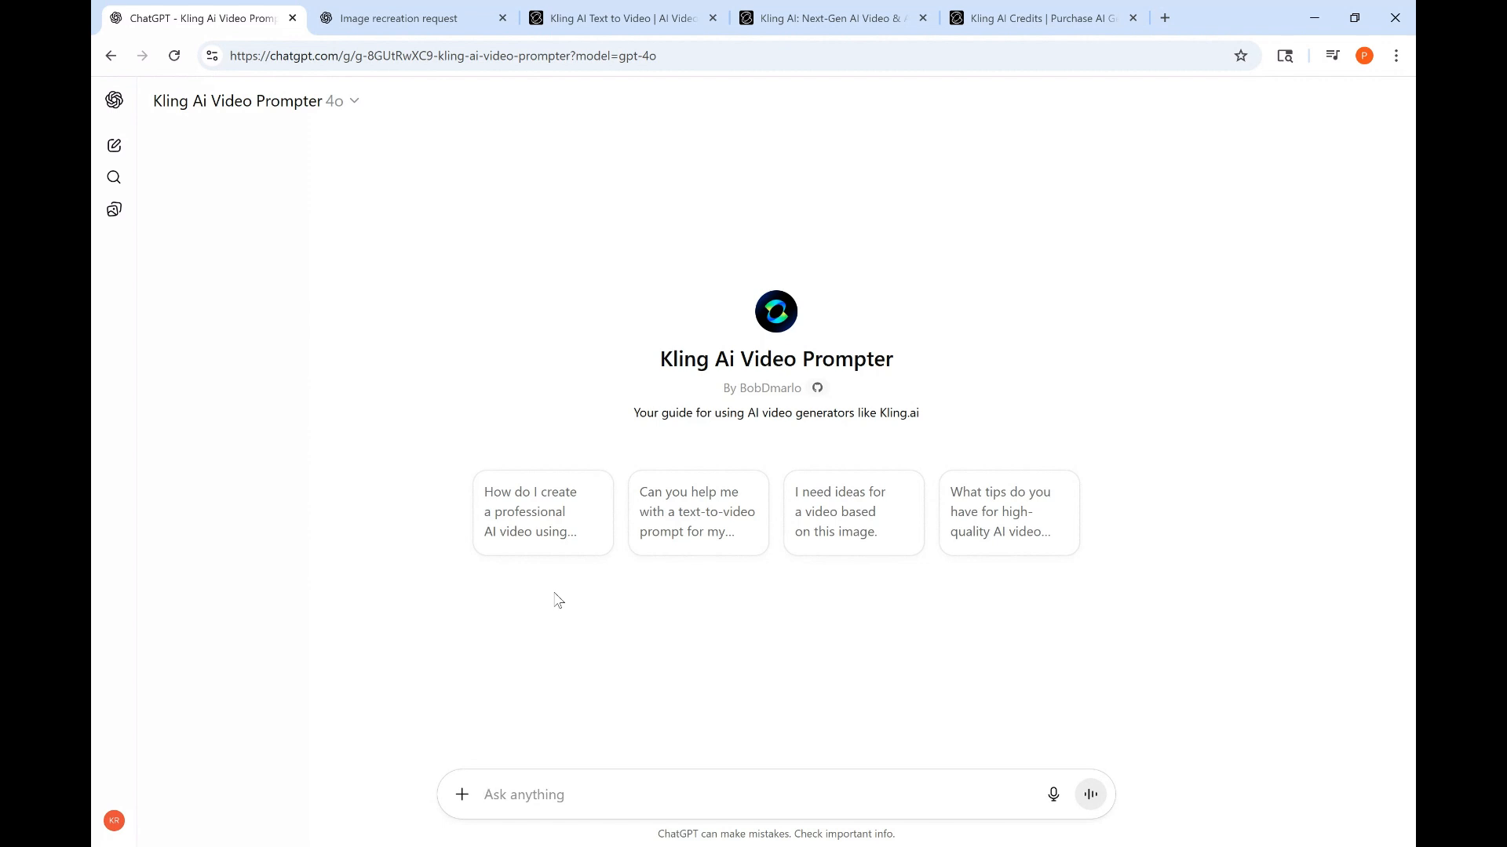
- Look over the image created in the recreation chat and open the bird slow-motion video in the Kling community feed
left_click(453, 29)
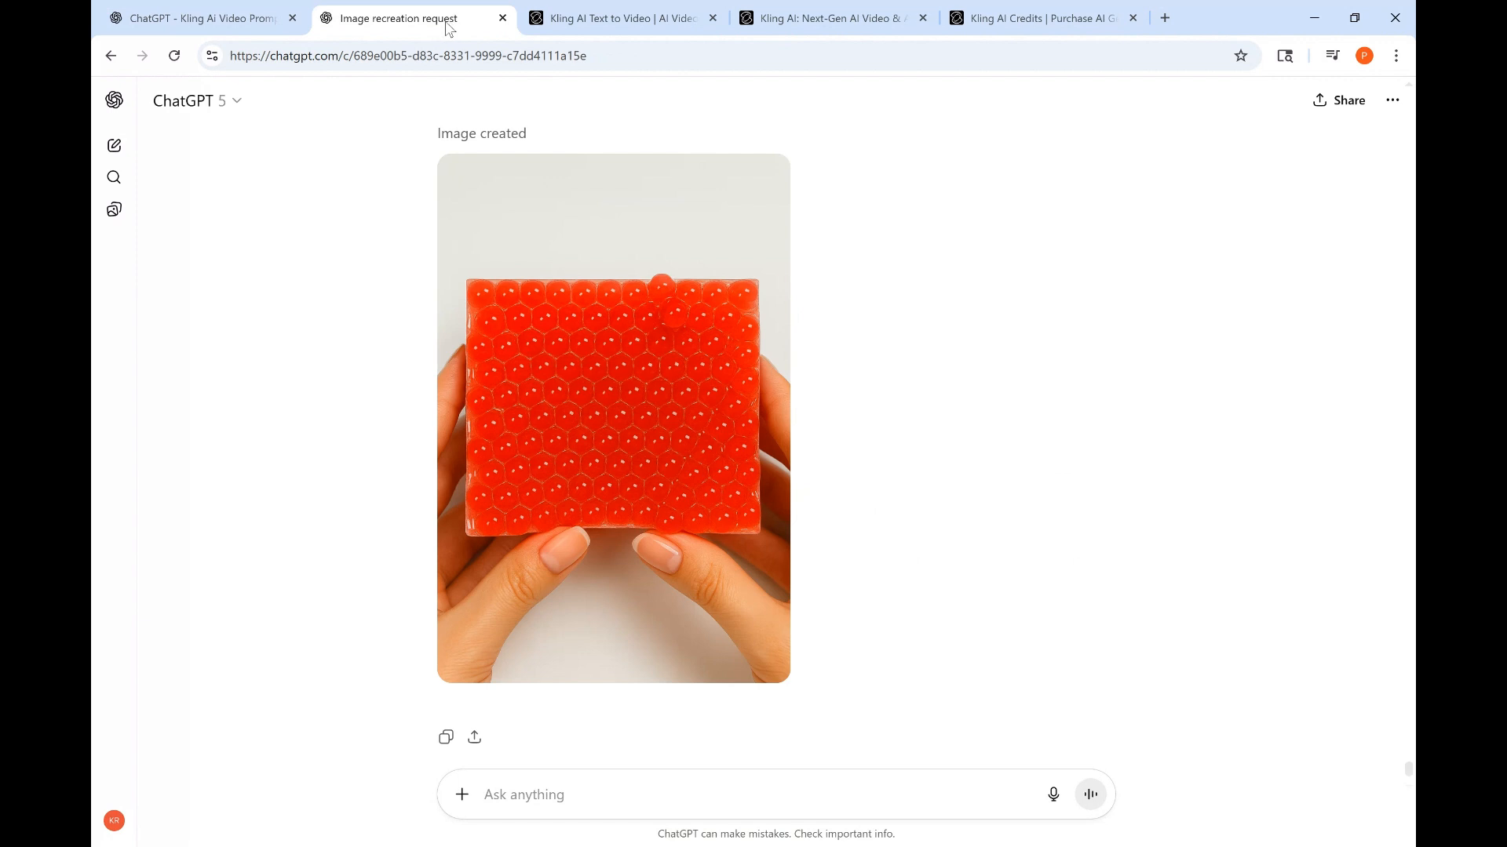
left_click(582, 27)
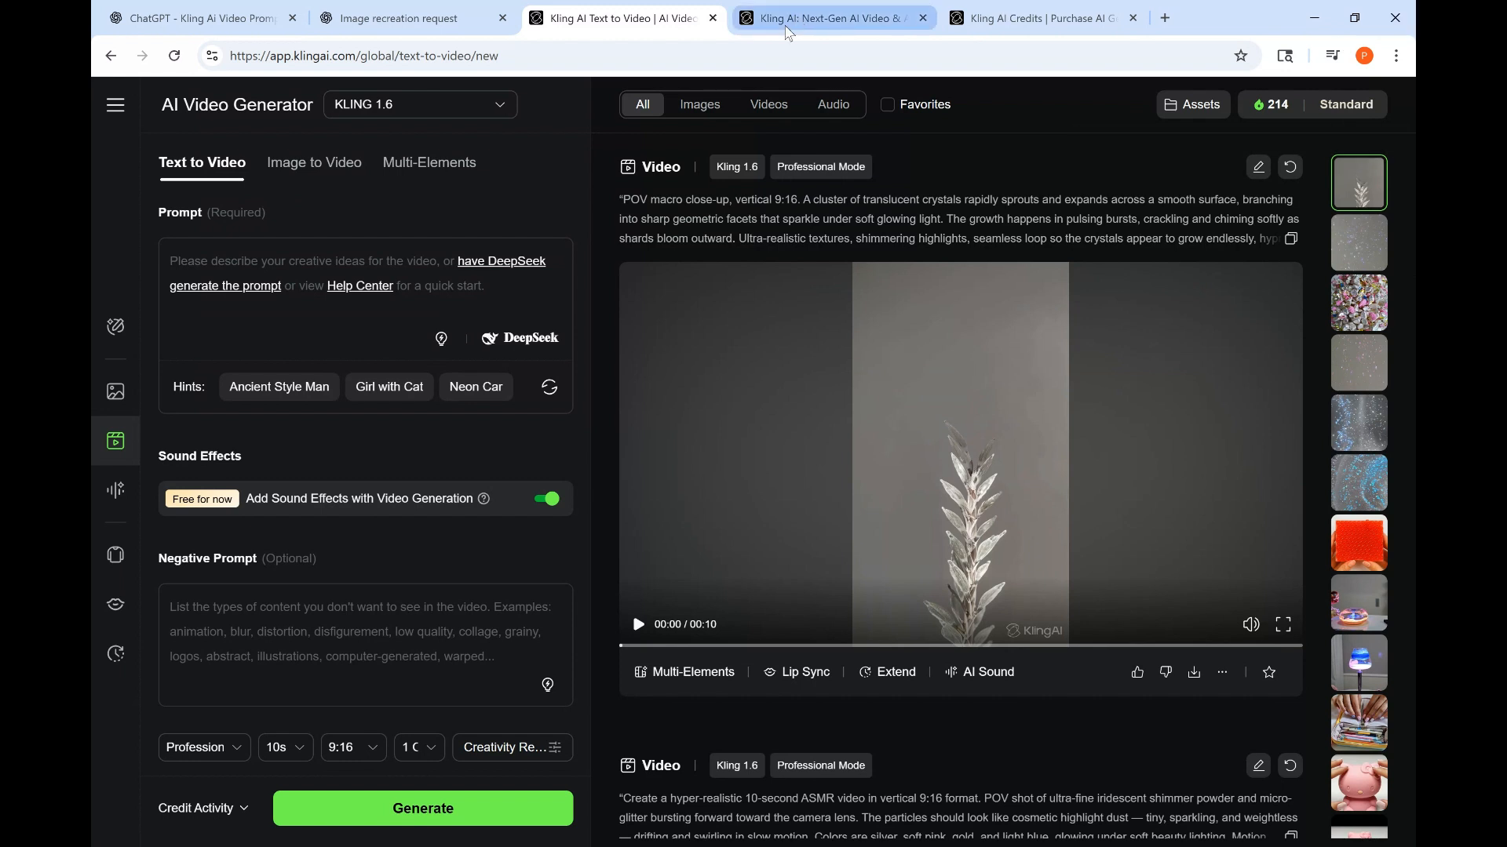
left_click(824, 16)
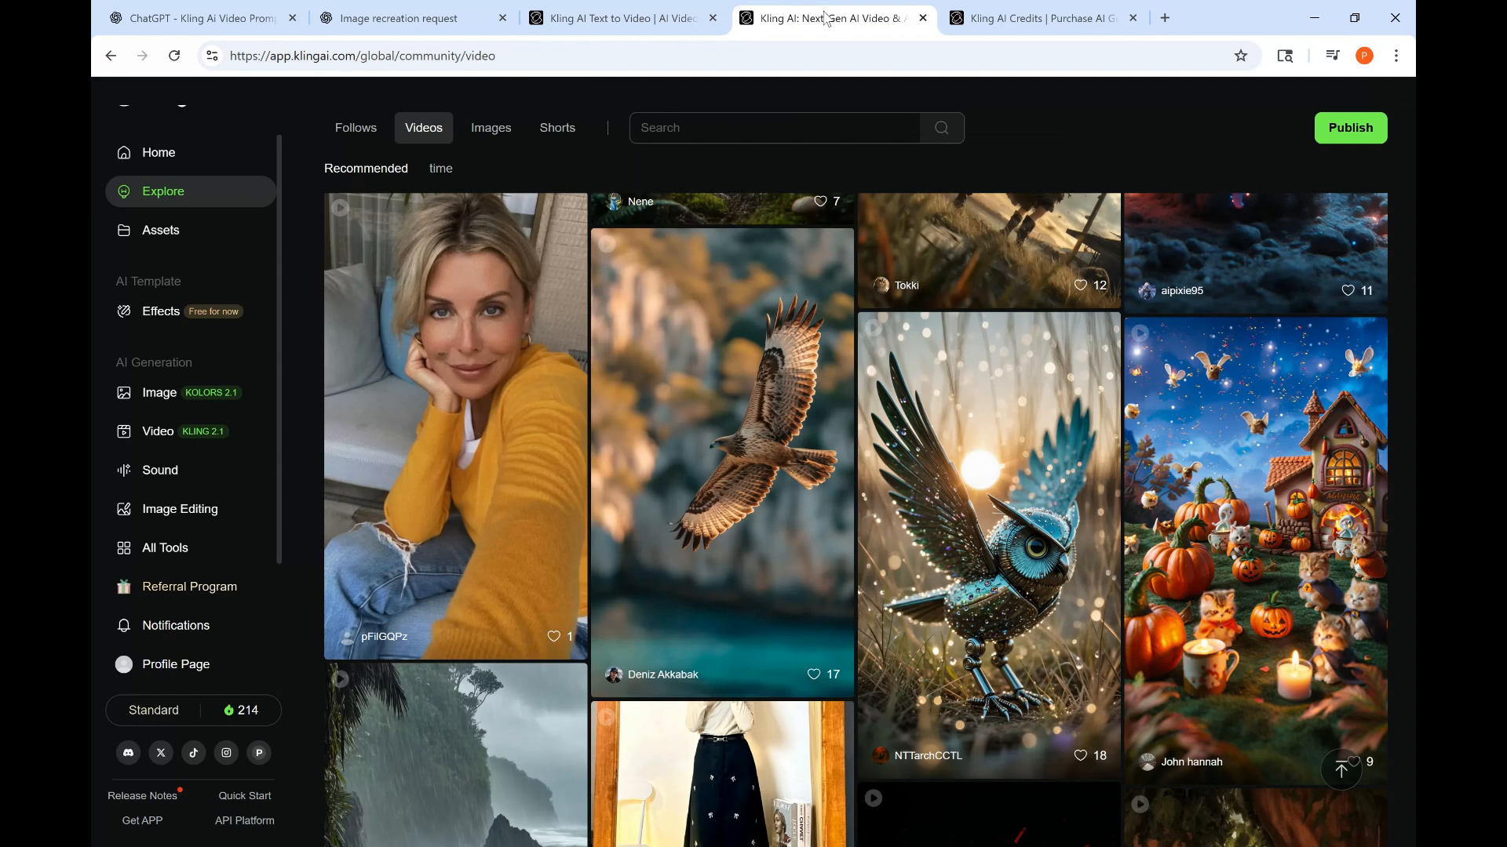
left_click(710, 437)
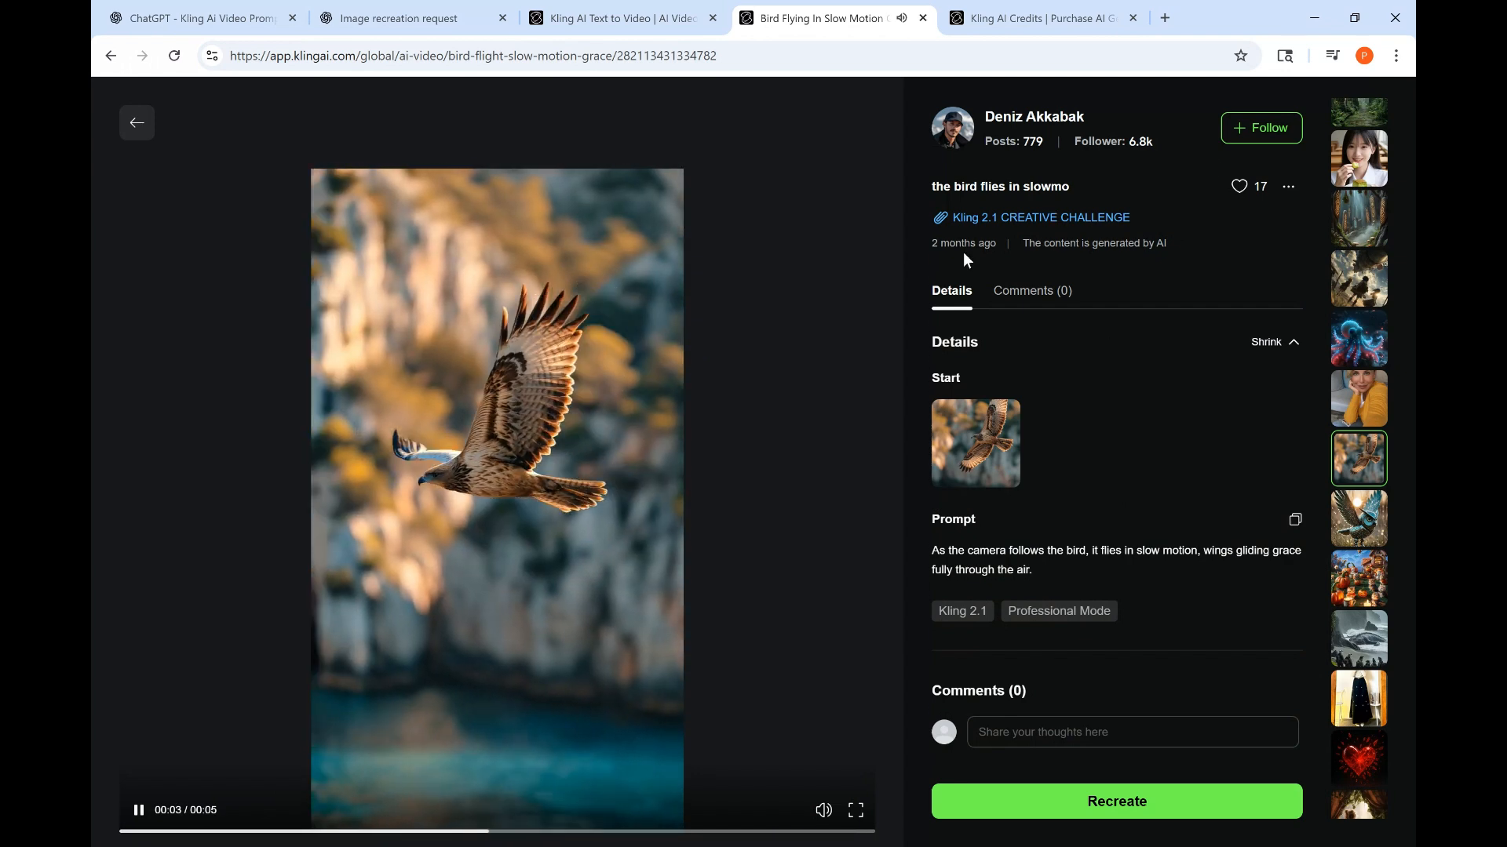
left_click(130, 129)
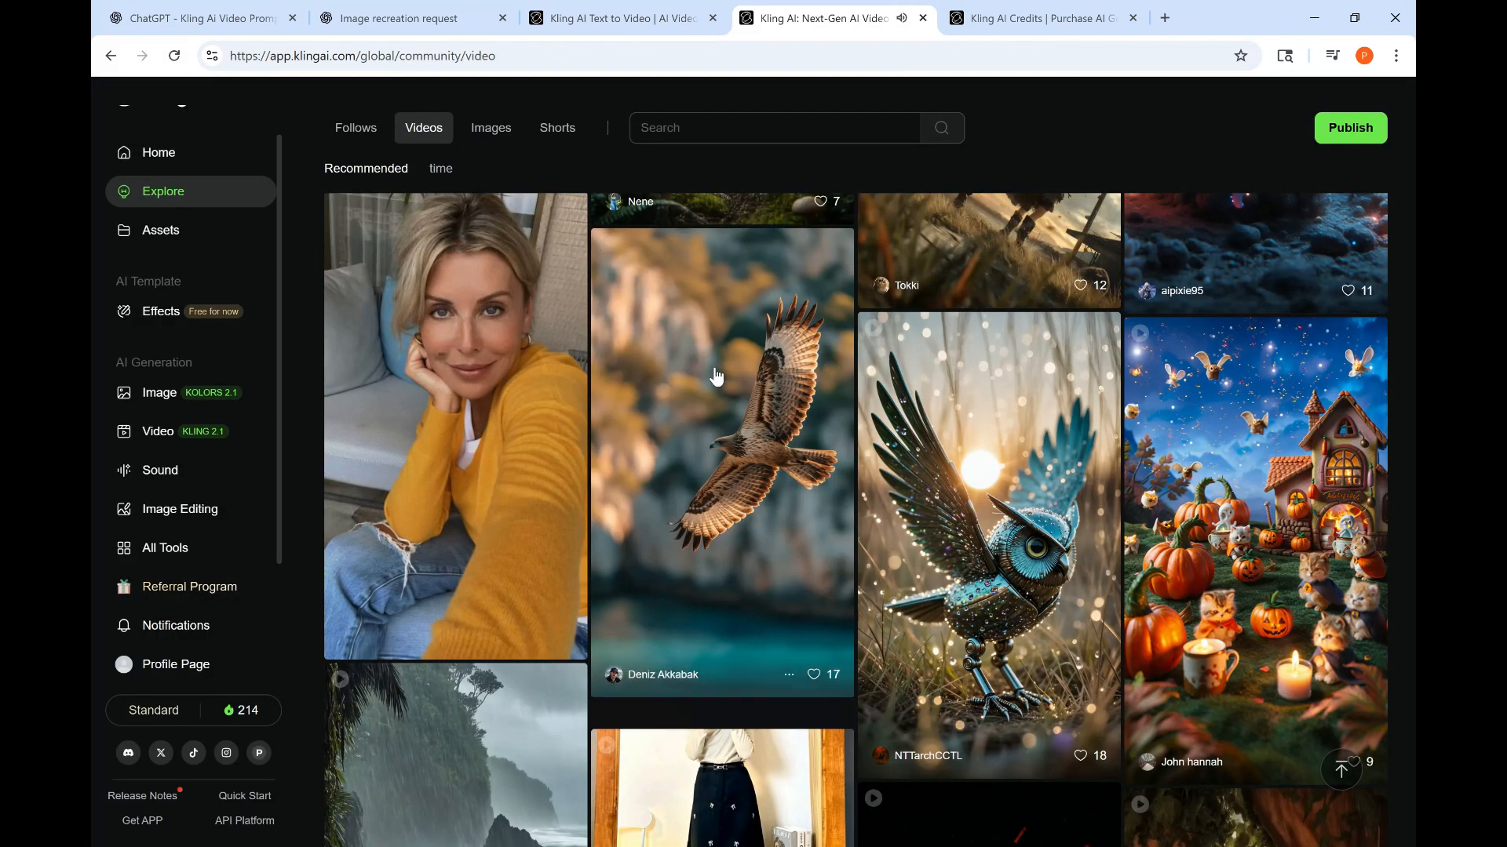
- Scroll through the Kling community video feed to browse example videos
scroll(918, 424, "down", 1)
scroll(918, 424, "down", 5)
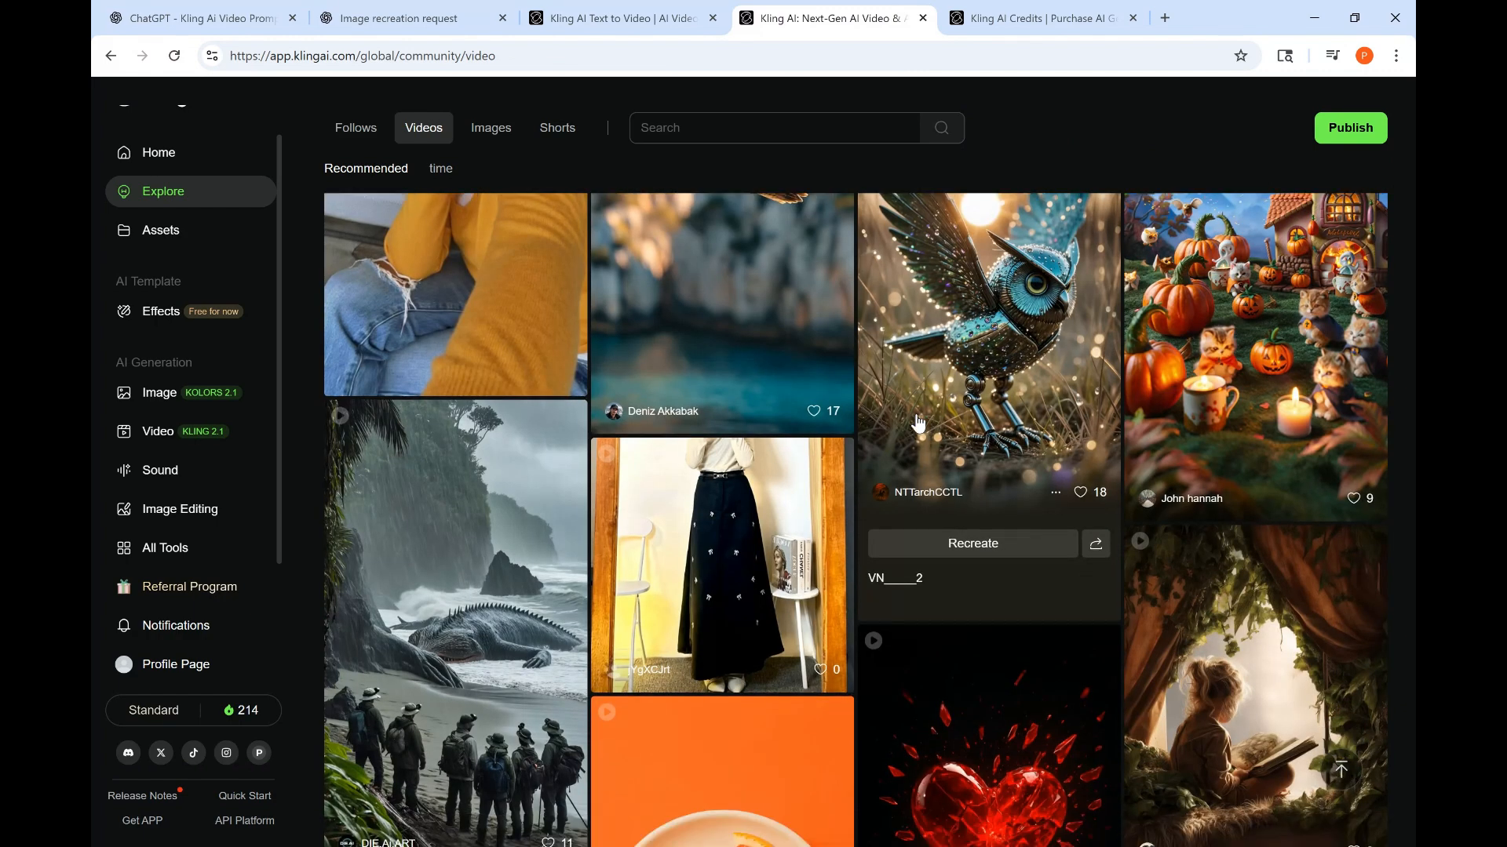
scroll(918, 423, "down", 7)
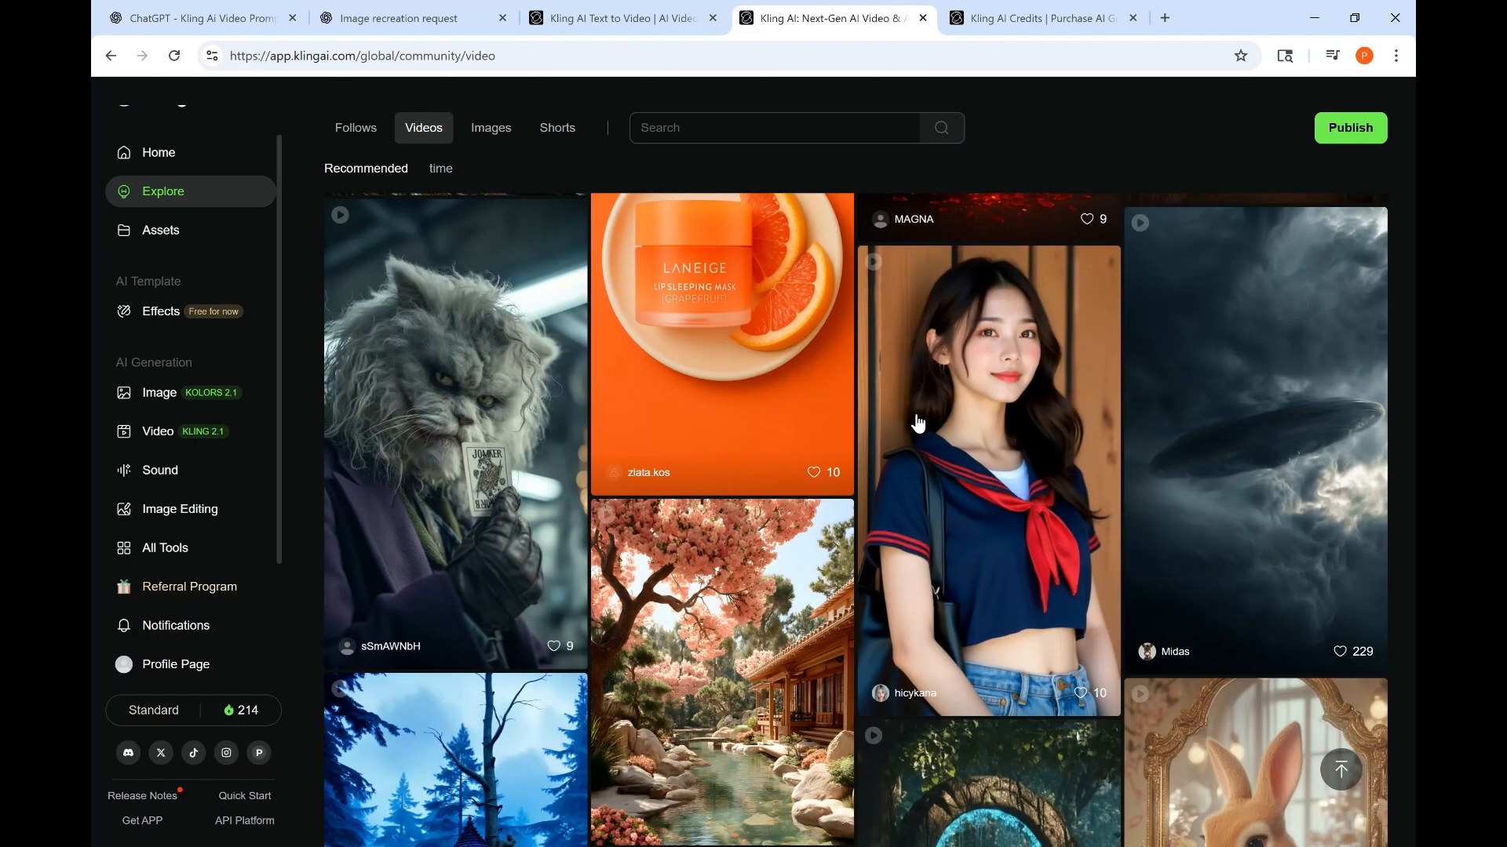
scroll(918, 423, "up", 1)
scroll(918, 424, "up", 1)
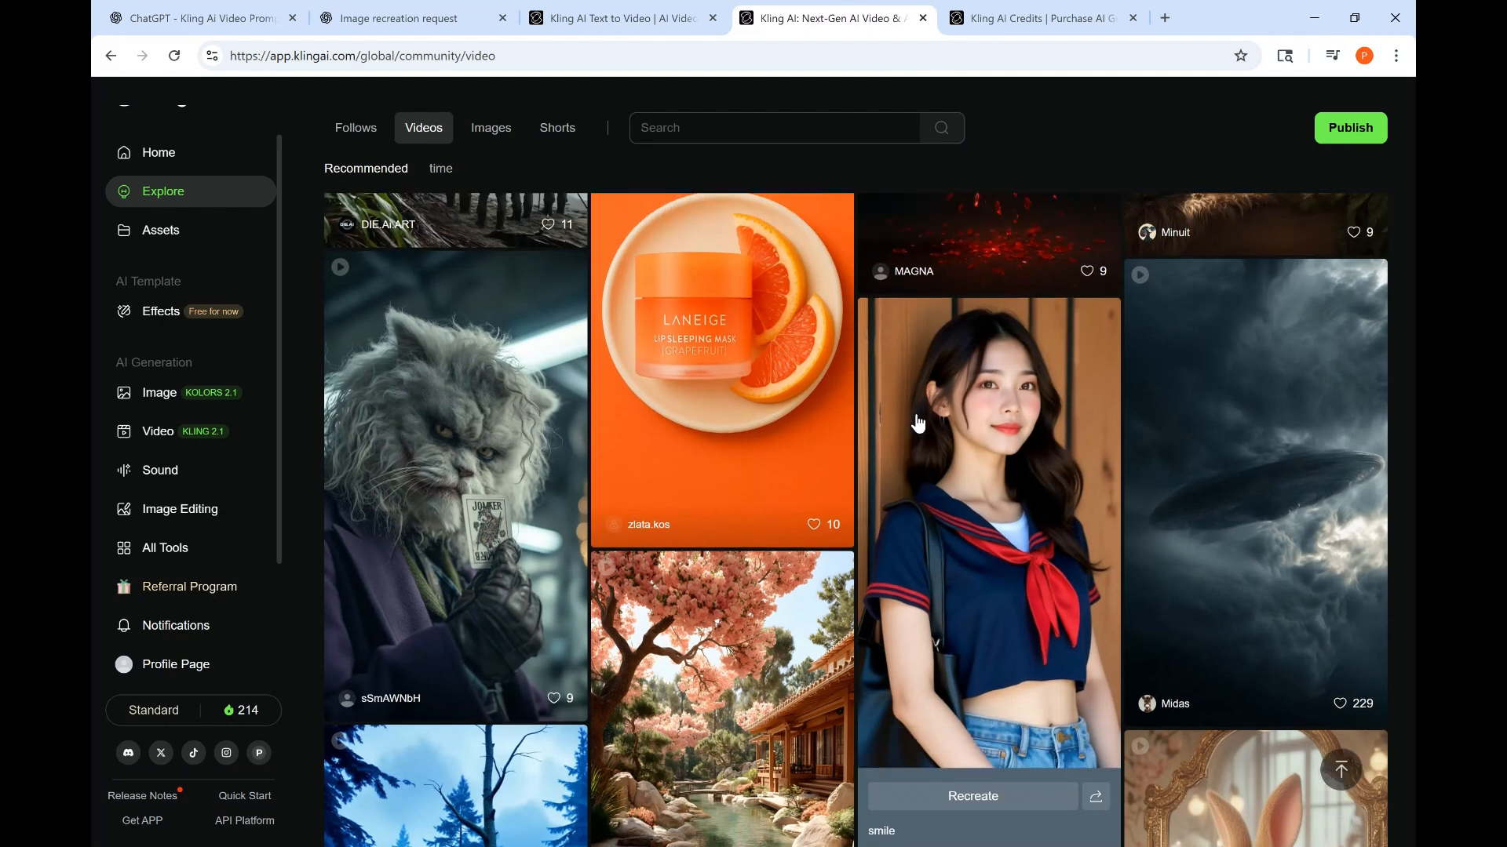
scroll(918, 424, "down", 3)
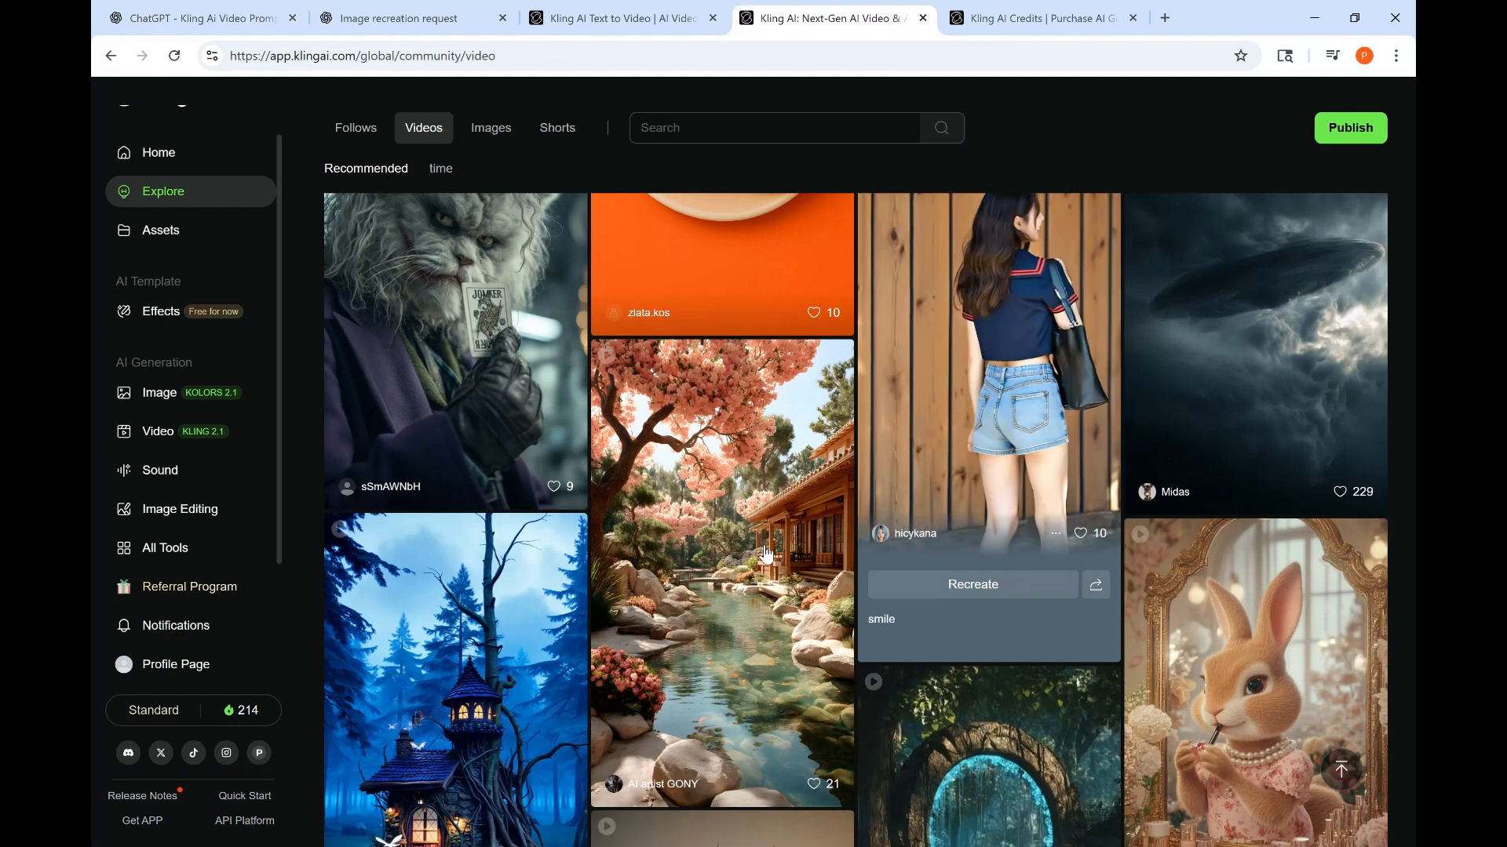
mouse_move(766, 555)
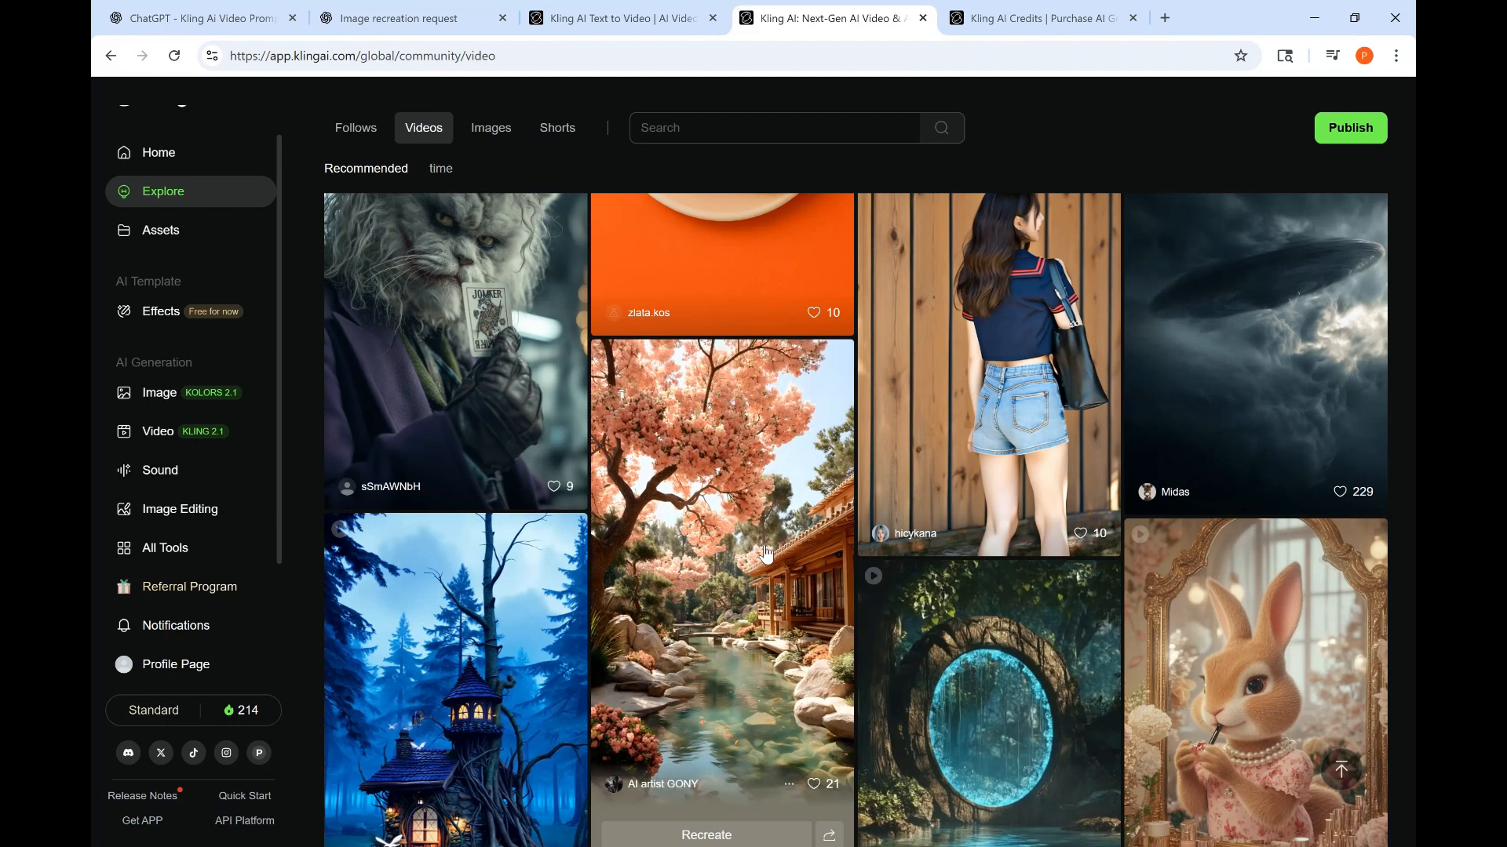
- Play the latest generated crystal video on the Kling text-to-video page
left_click(650, 19)
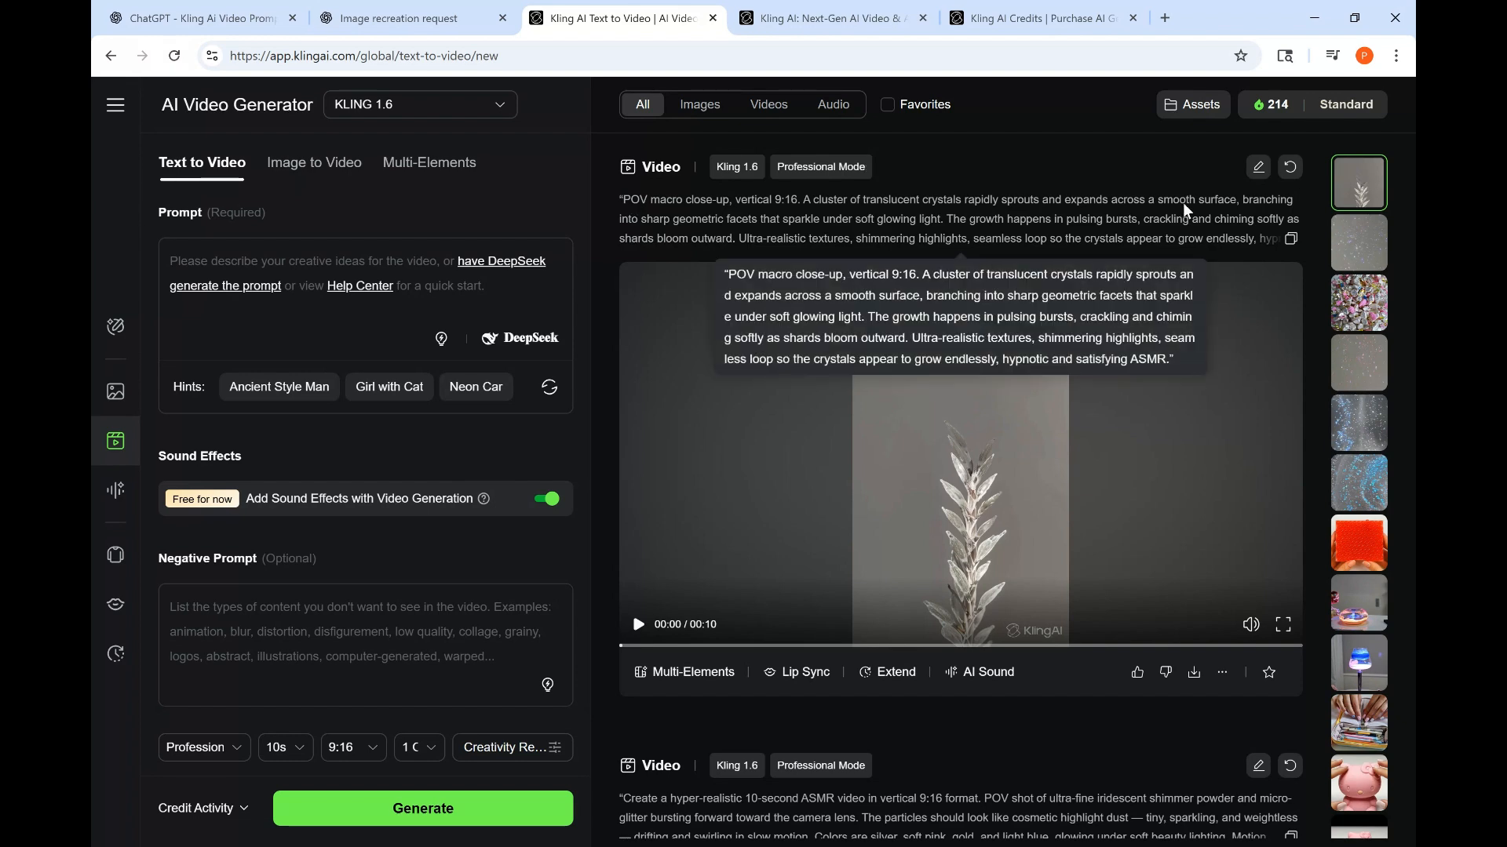
left_click(1186, 538)
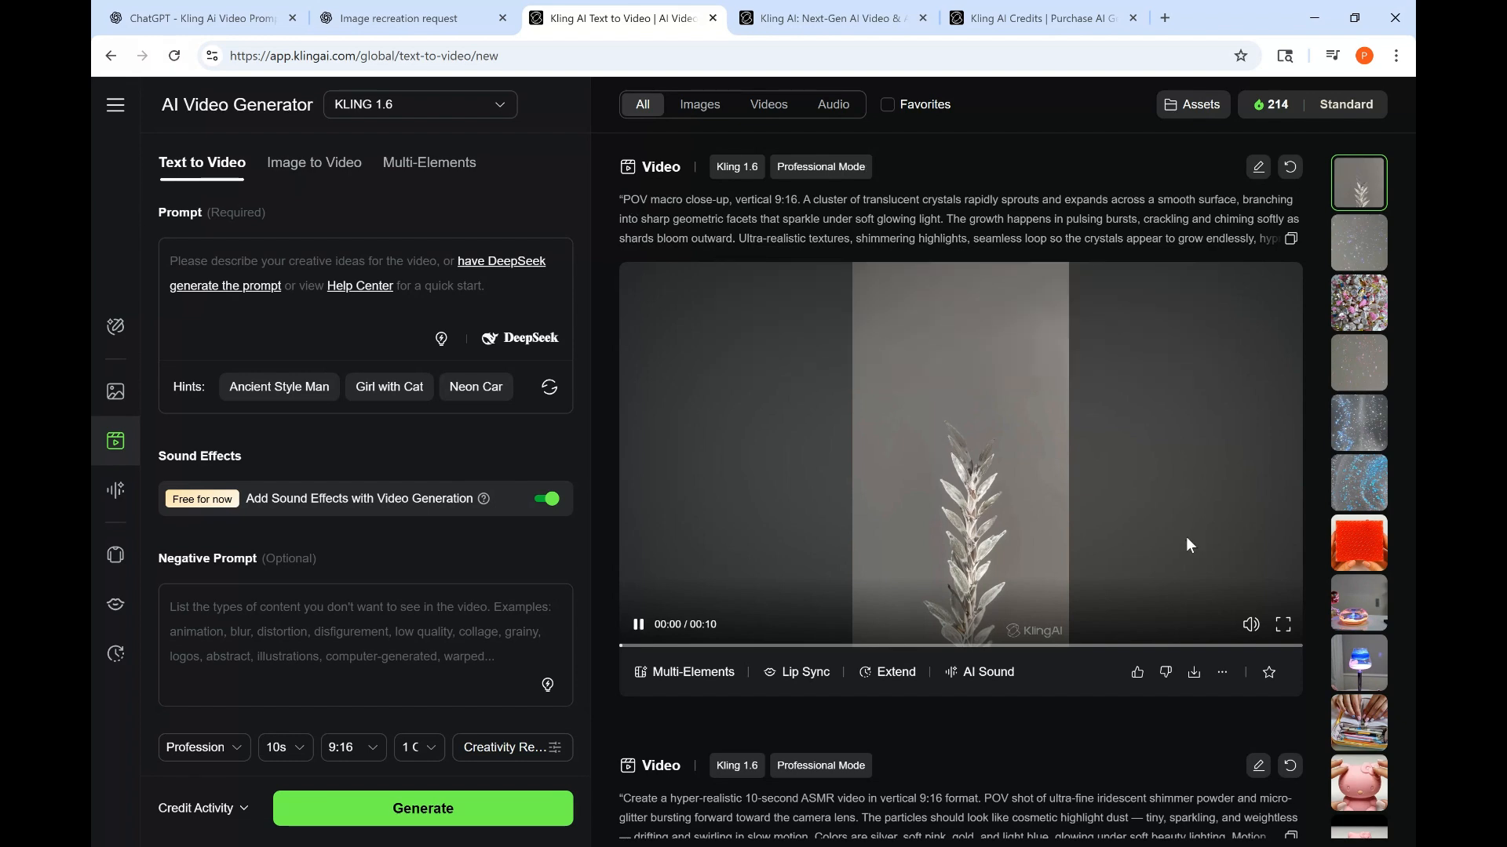
left_click(638, 628)
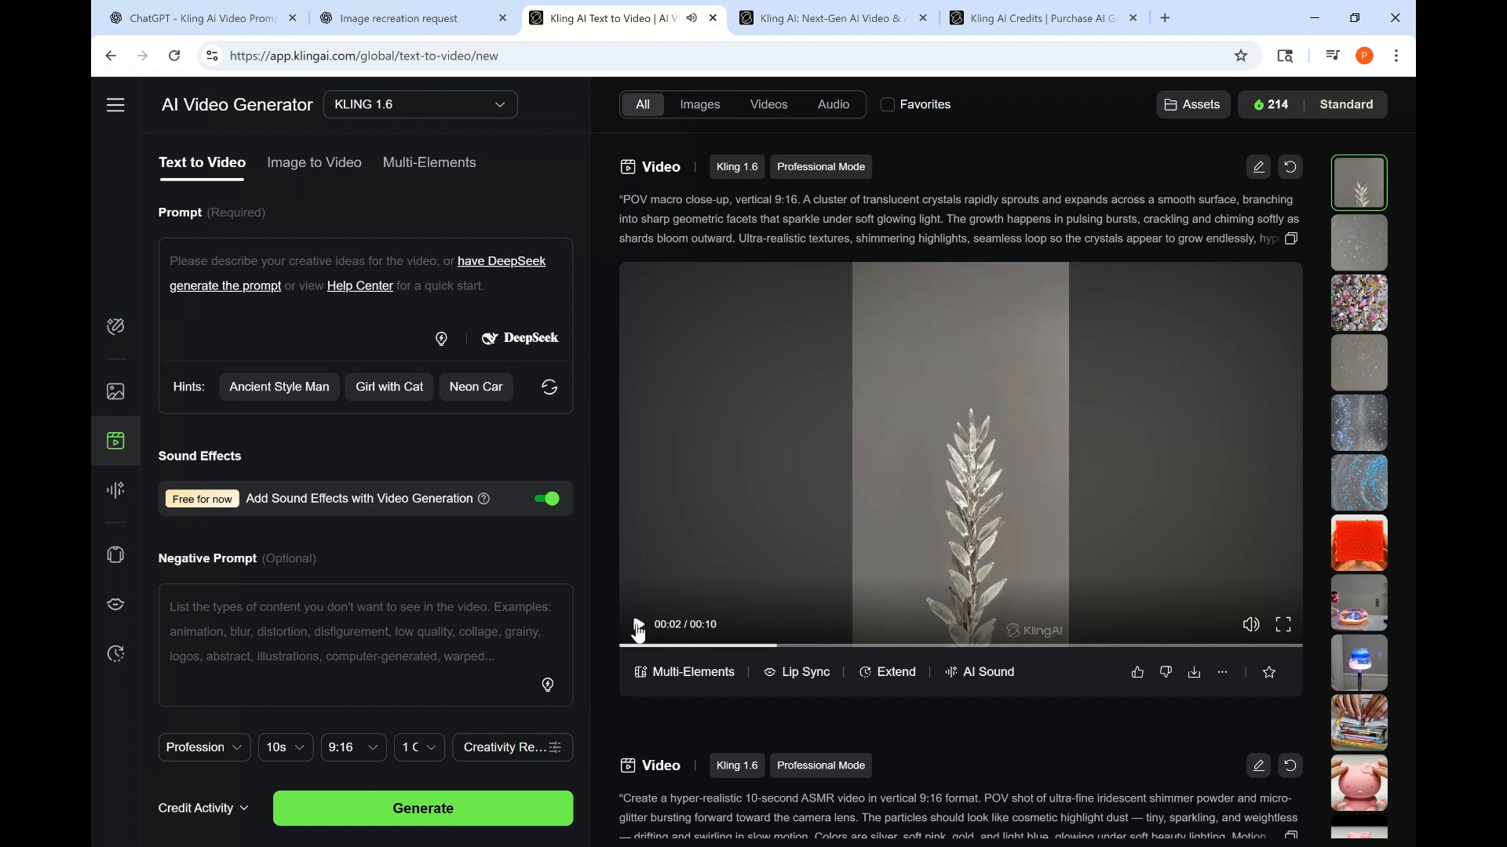
left_click(256, 273)
left_click(241, 20)
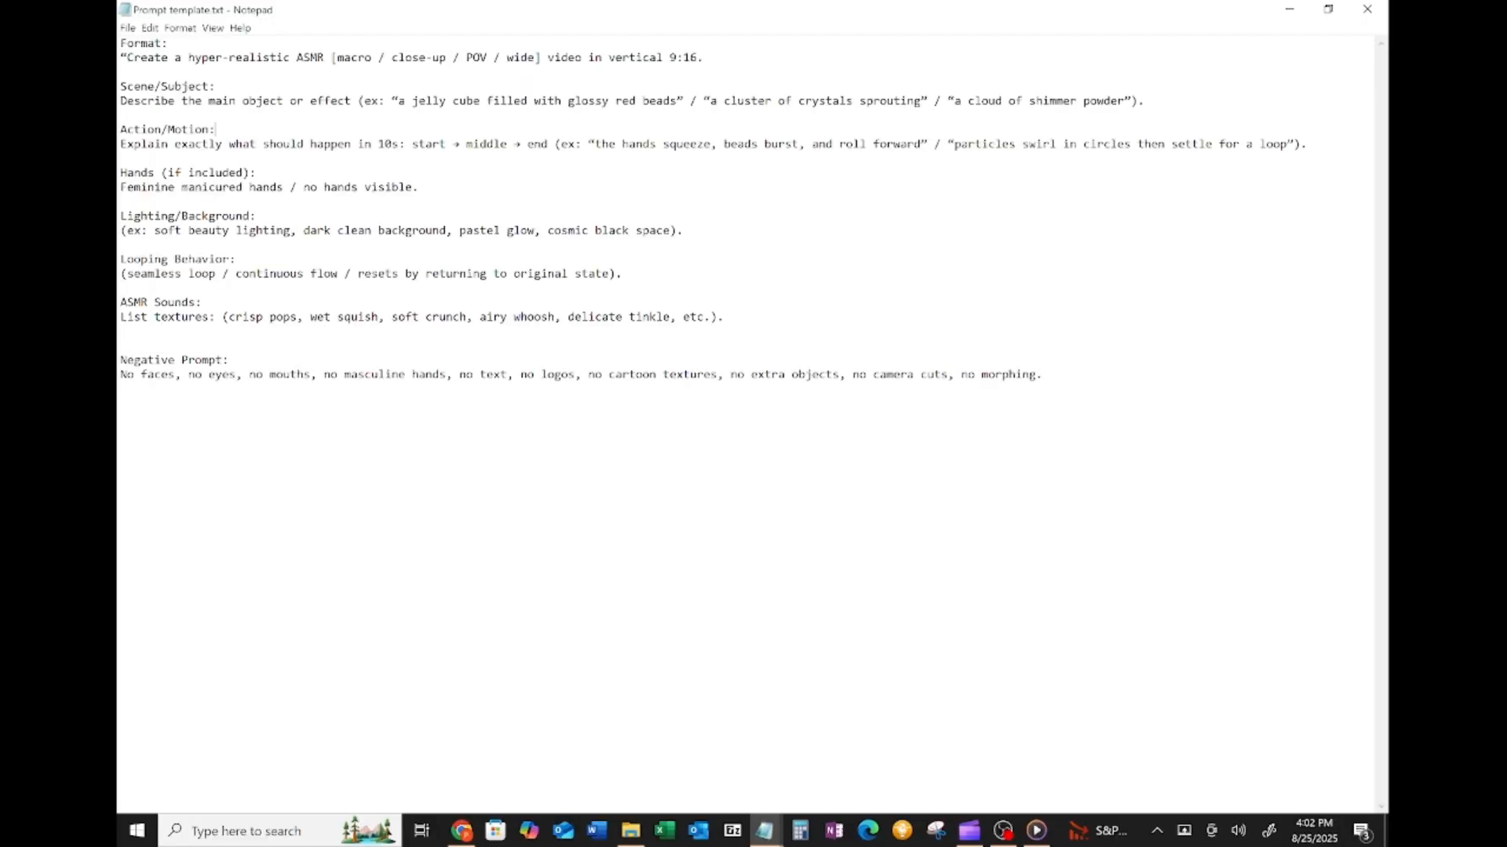
- Highlight the Format, Scene/Subject, Hands and Lighting/Background sections of the prompt template
left_click_drag(121, 57, 704, 57)
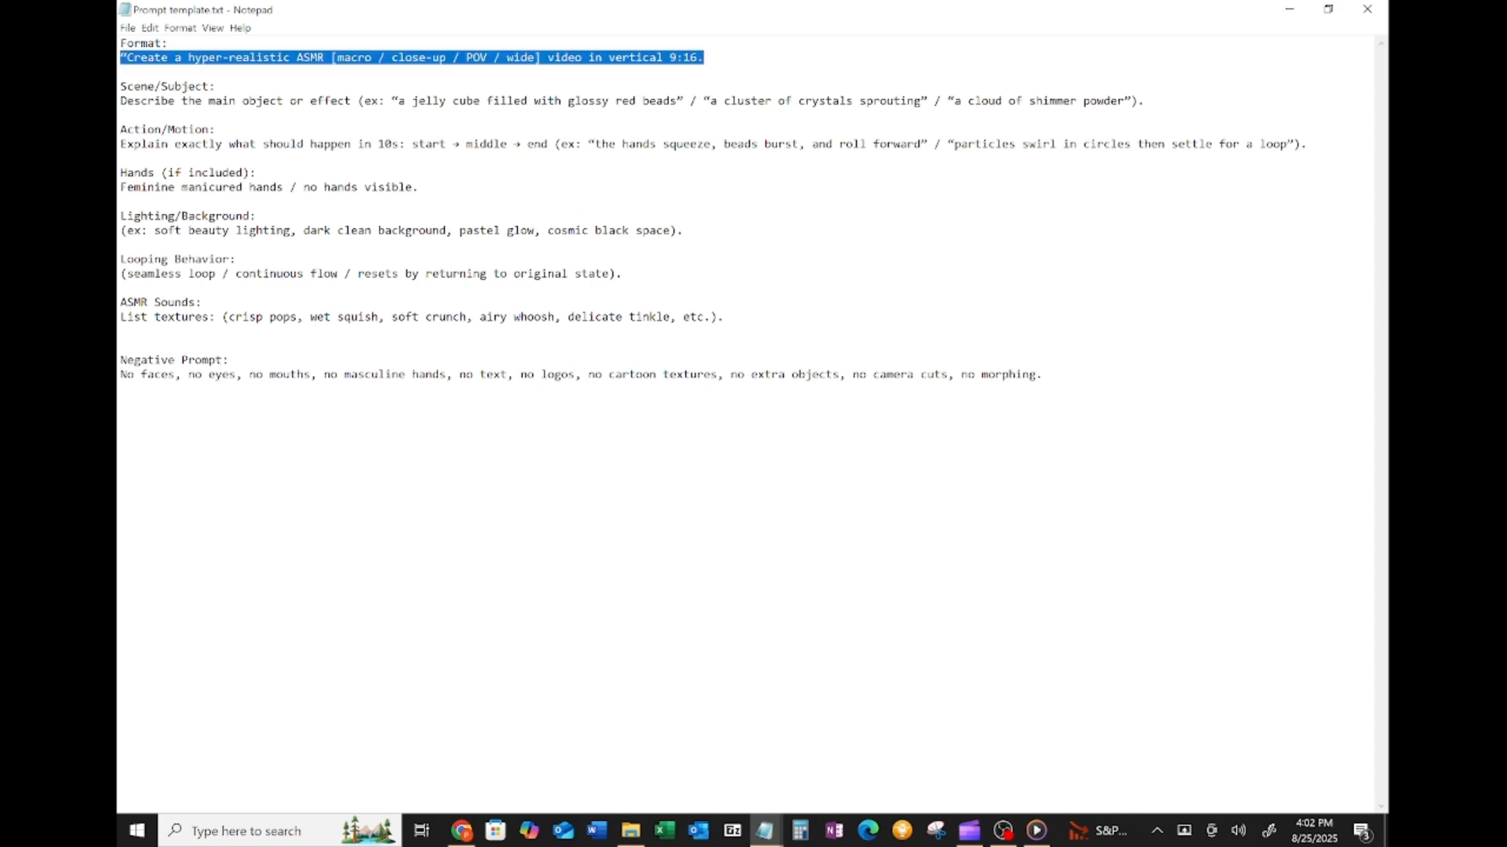
left_click(121, 100)
left_click_drag(121, 101, 358, 100)
left_click(121, 100)
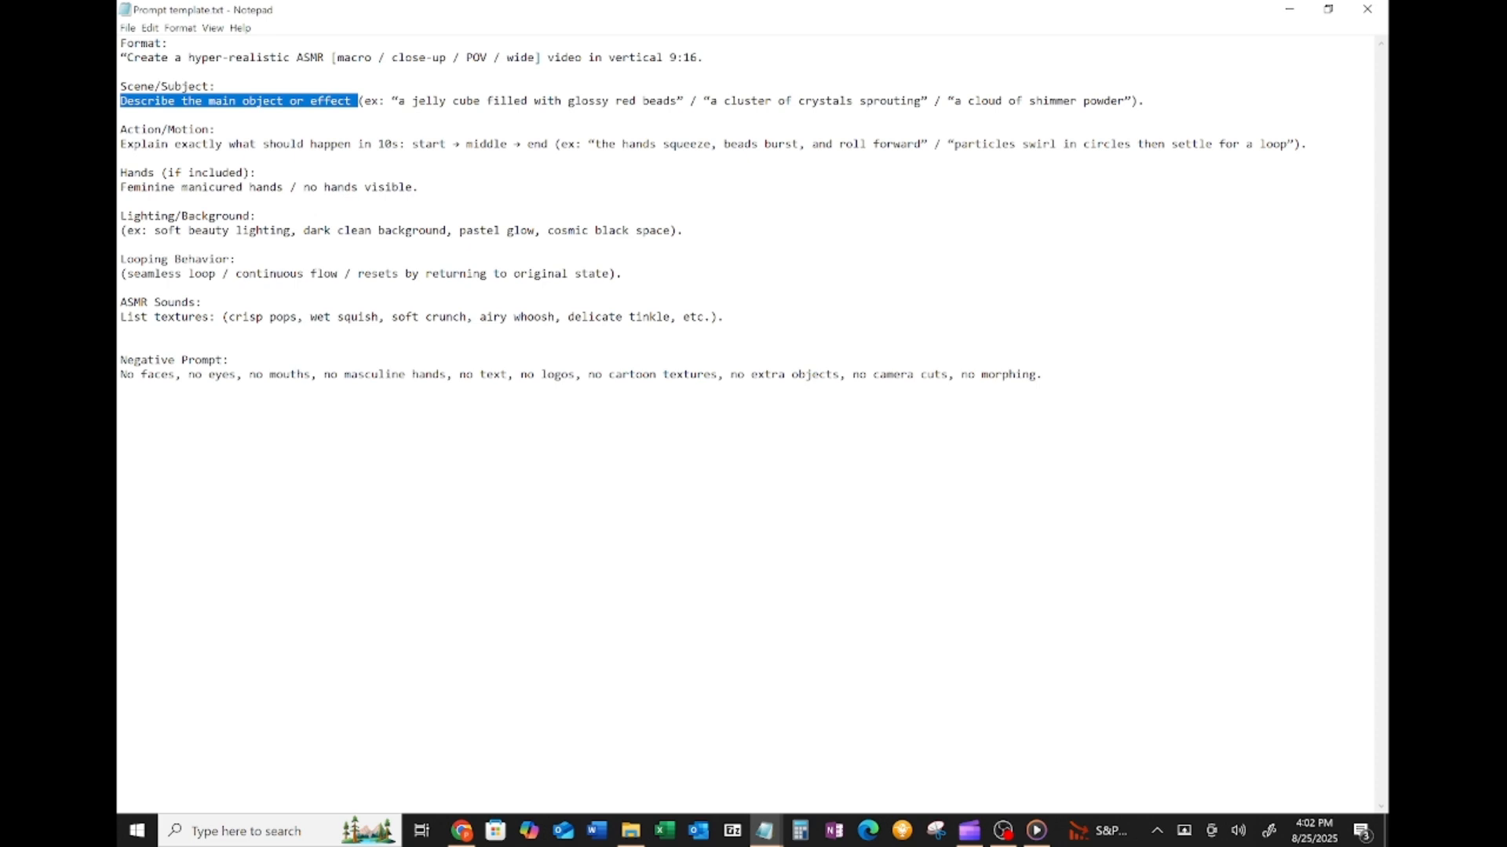
left_click(257, 173)
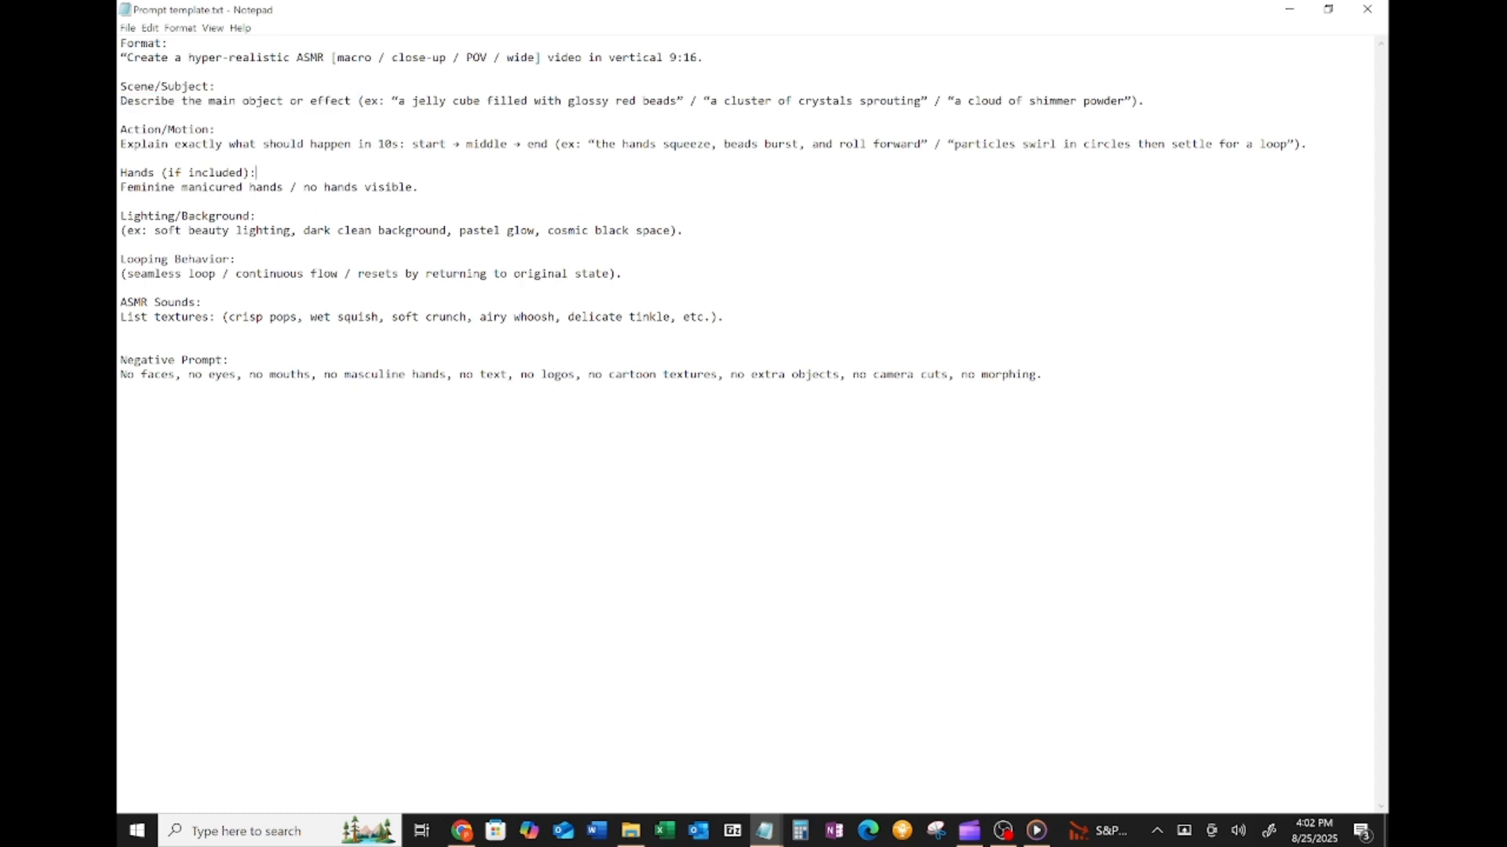
left_click_drag(121, 188, 420, 187)
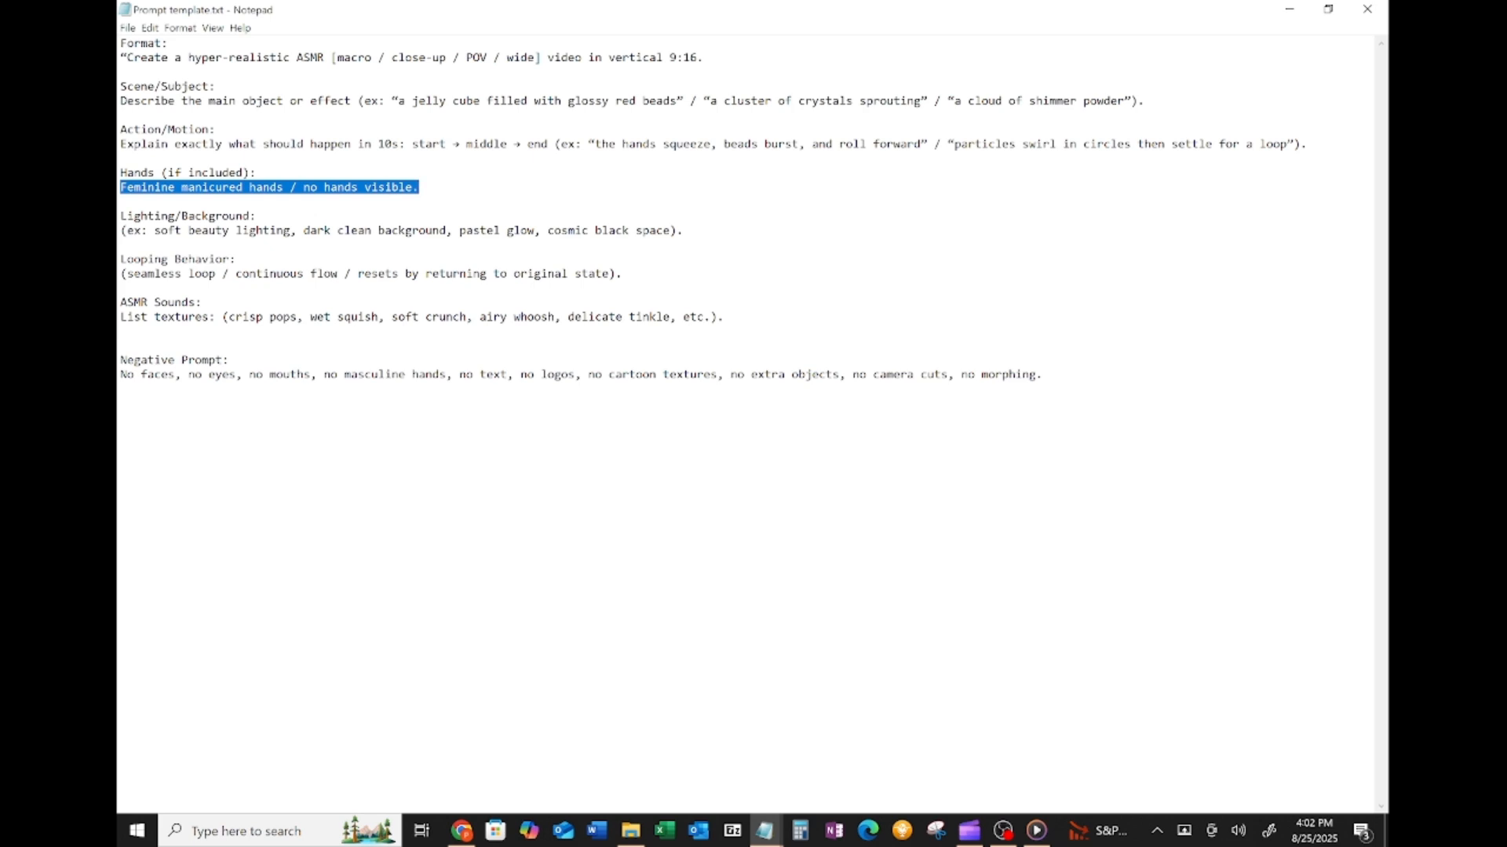
left_click(202, 259)
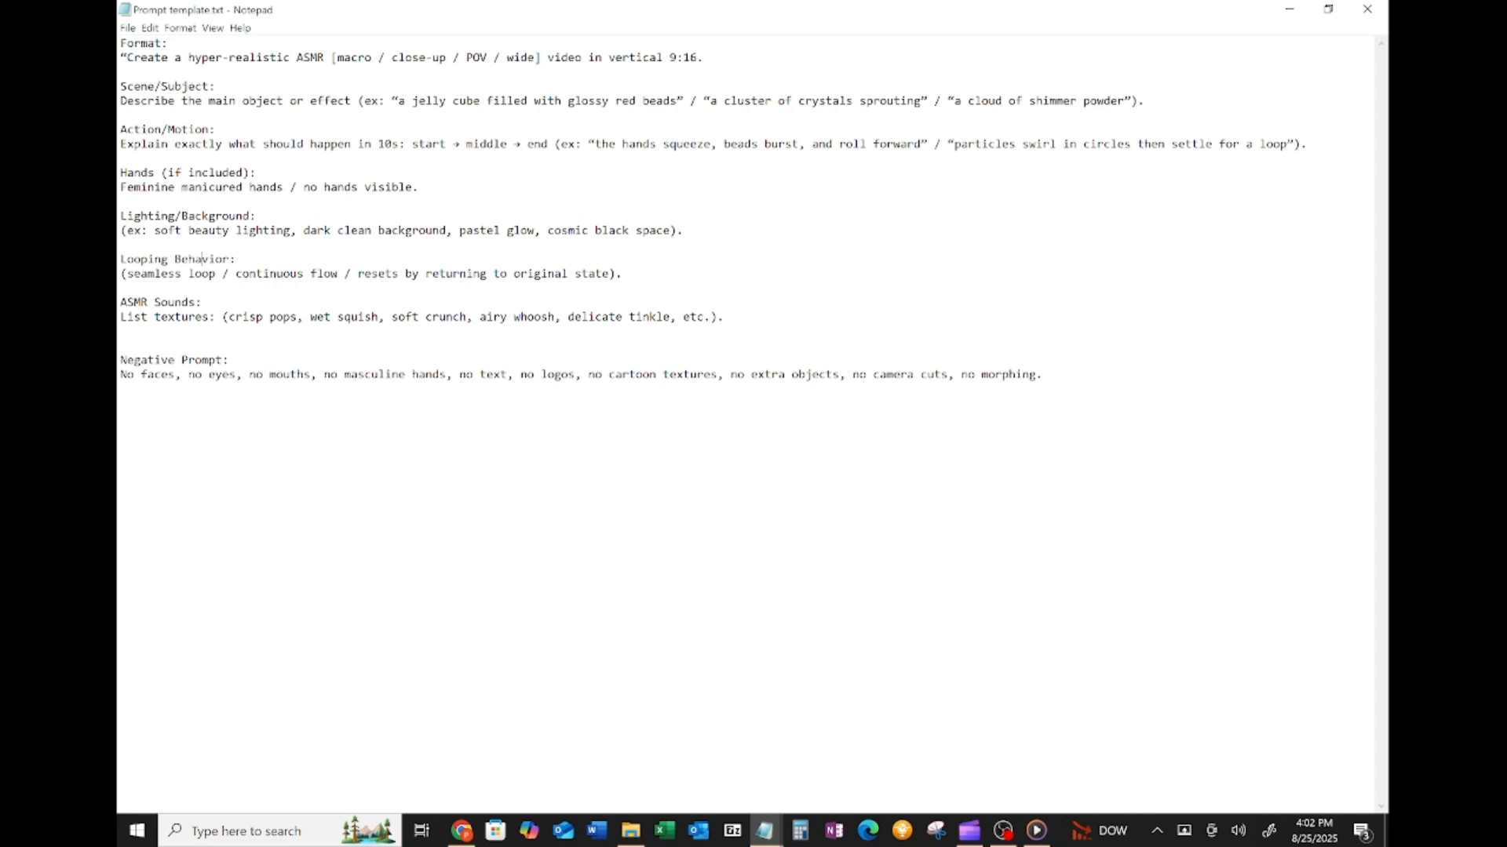
left_click_drag(120, 216, 249, 216)
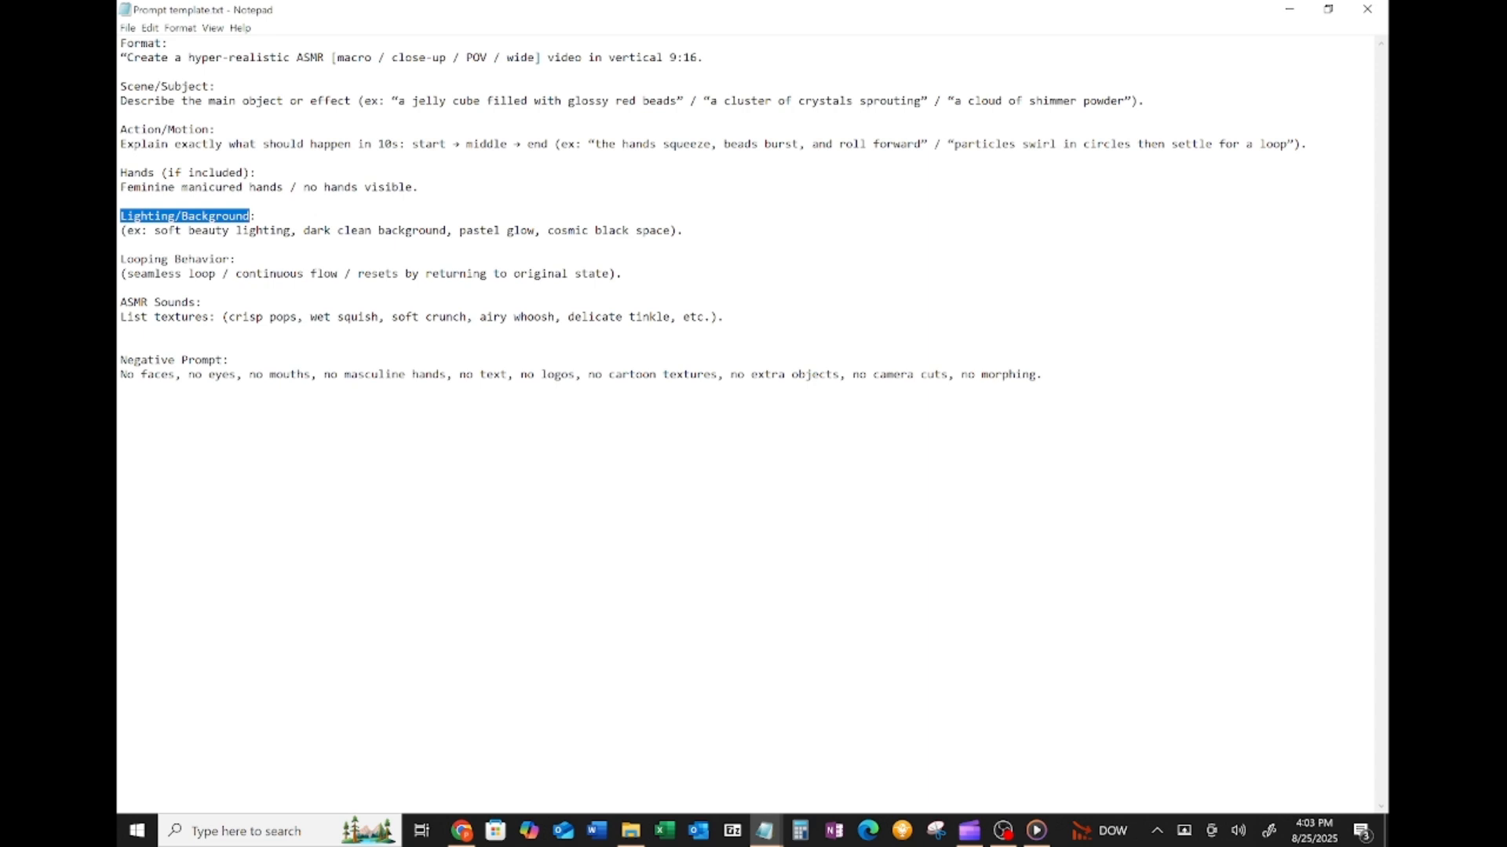
- Highlight the Looping Behavior and ASMR Sounds sections of the prompt template
left_click(583, 226)
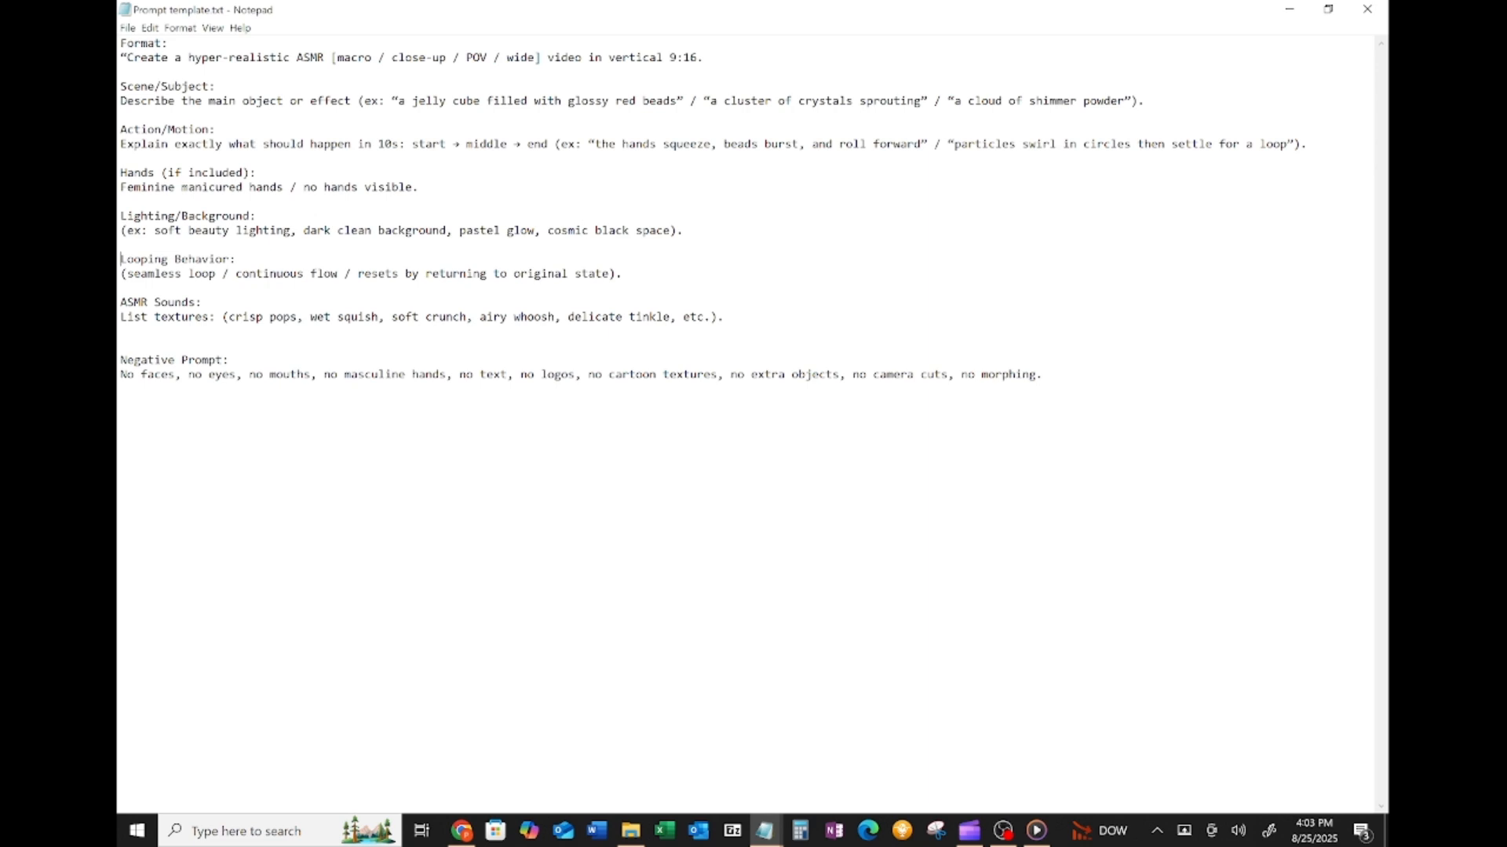
key("shift+Right")
key("shift+Right")
key("shift+Right")
key("shift+Right")
key("shift+Right")
key("shift+Right")
key("shift+Right")
key("shift+Right")
key("shift+Right")
key("shift+Right")
key("shift+Right")
key("shift+Right")
key("shift+Right")
key("shift+Right")
key("shift+Right")
key("shift+Right")
key("shift+Right")
key("shift+Right")
key("shift+Right")
key("shift+Right")
key("shift+Right")
key("shift+Right")
key("shift+Right")
key("shift+Right")
key("shift+Right")
key("shift+Right")
key("shift+Right")
key("shift+Right")
key("shift+Right")
key("shift+Right")
key("shift+Right")
key("shift+Right")
key("shift+Right")
key("shift+Right")
key("shift+Right")
key("shift+Right")
key("shift+Right")
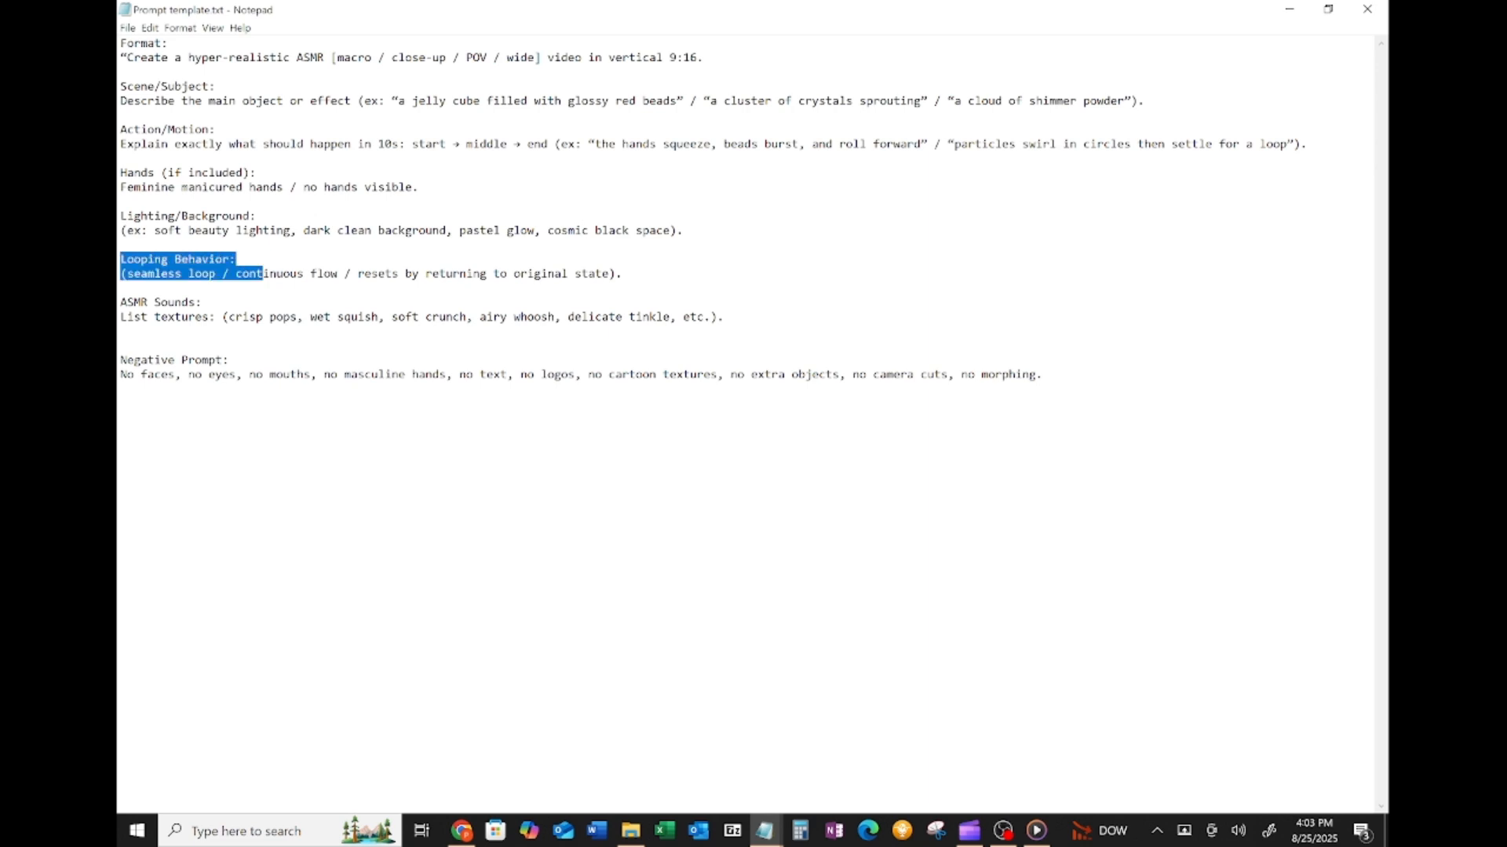
key("shift+End")
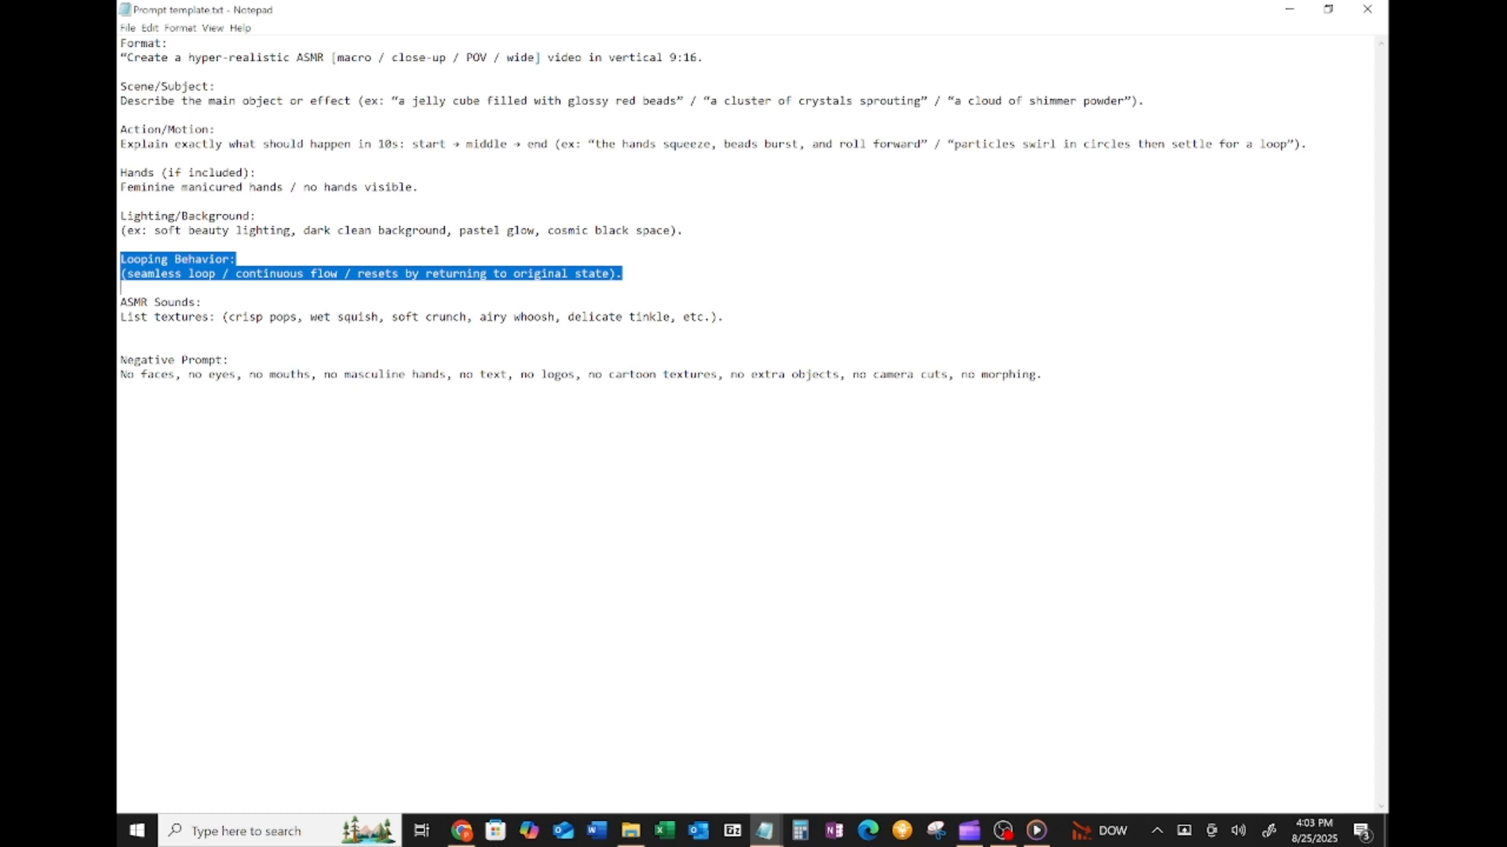
left_click(202, 303)
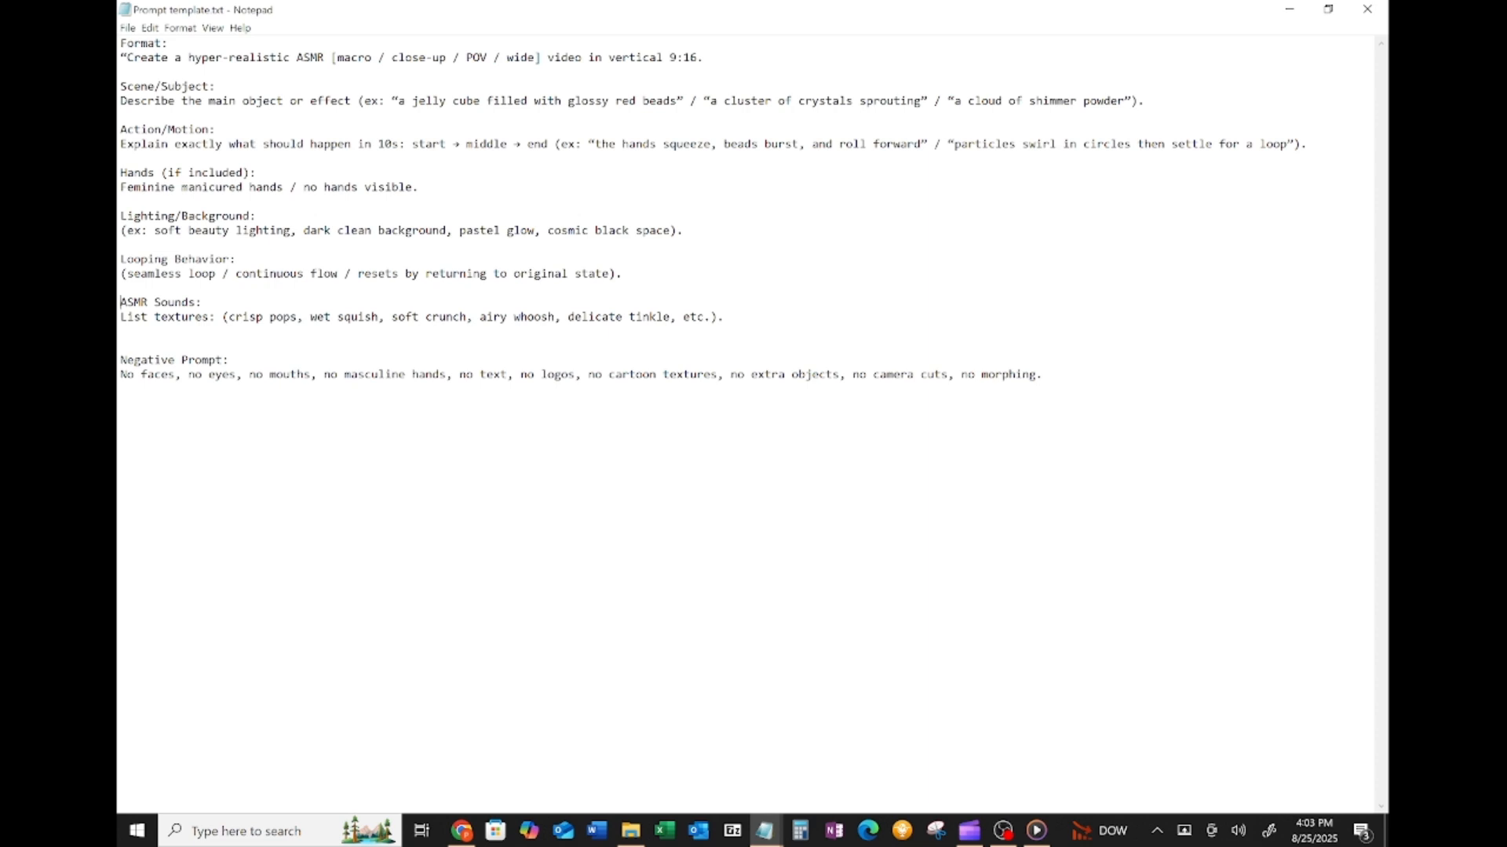
left_click_drag(121, 317, 723, 318)
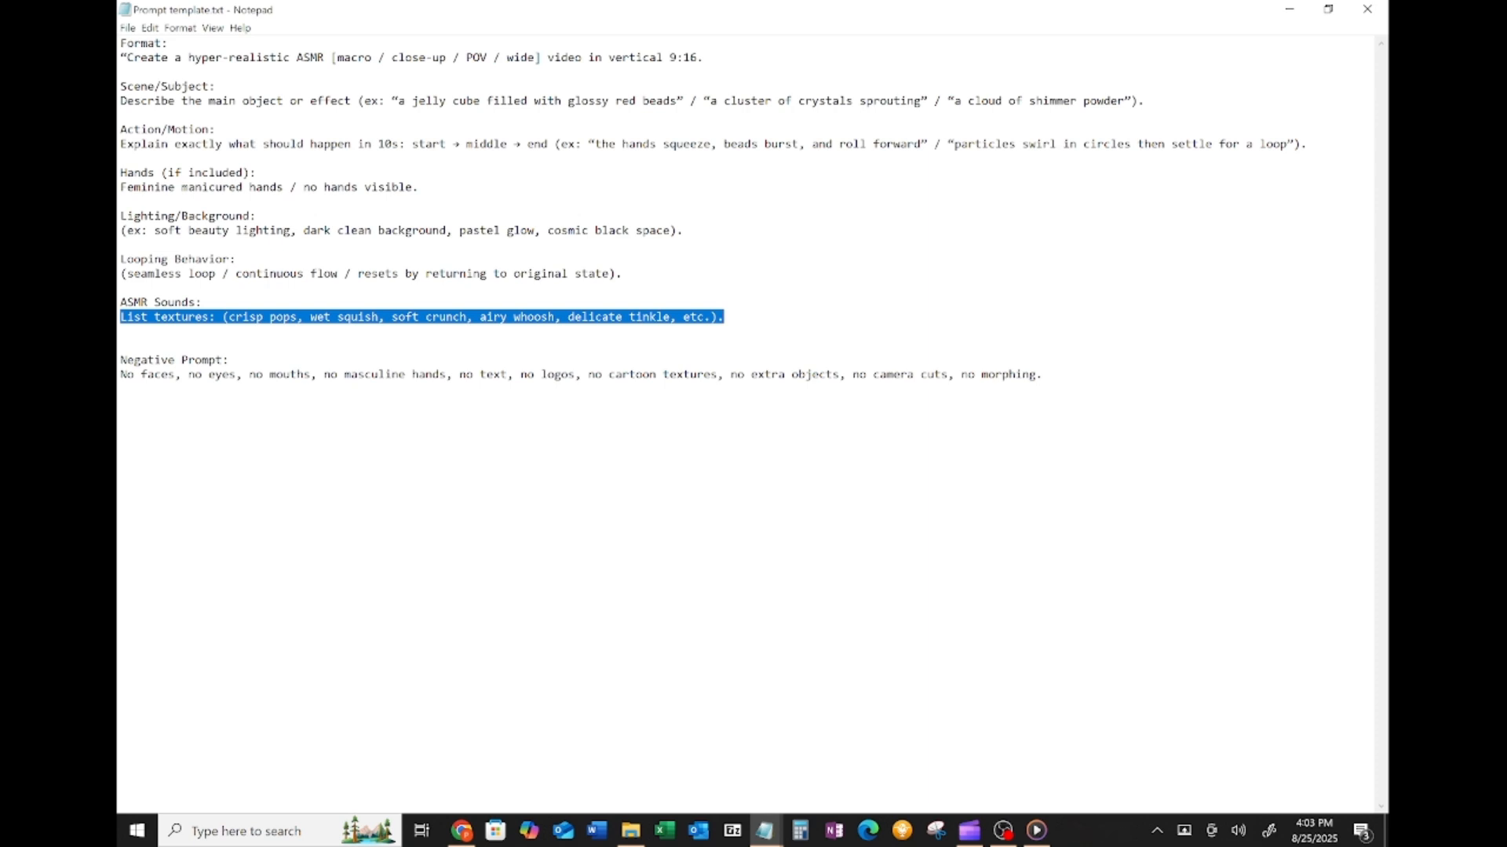
left_click(121, 331)
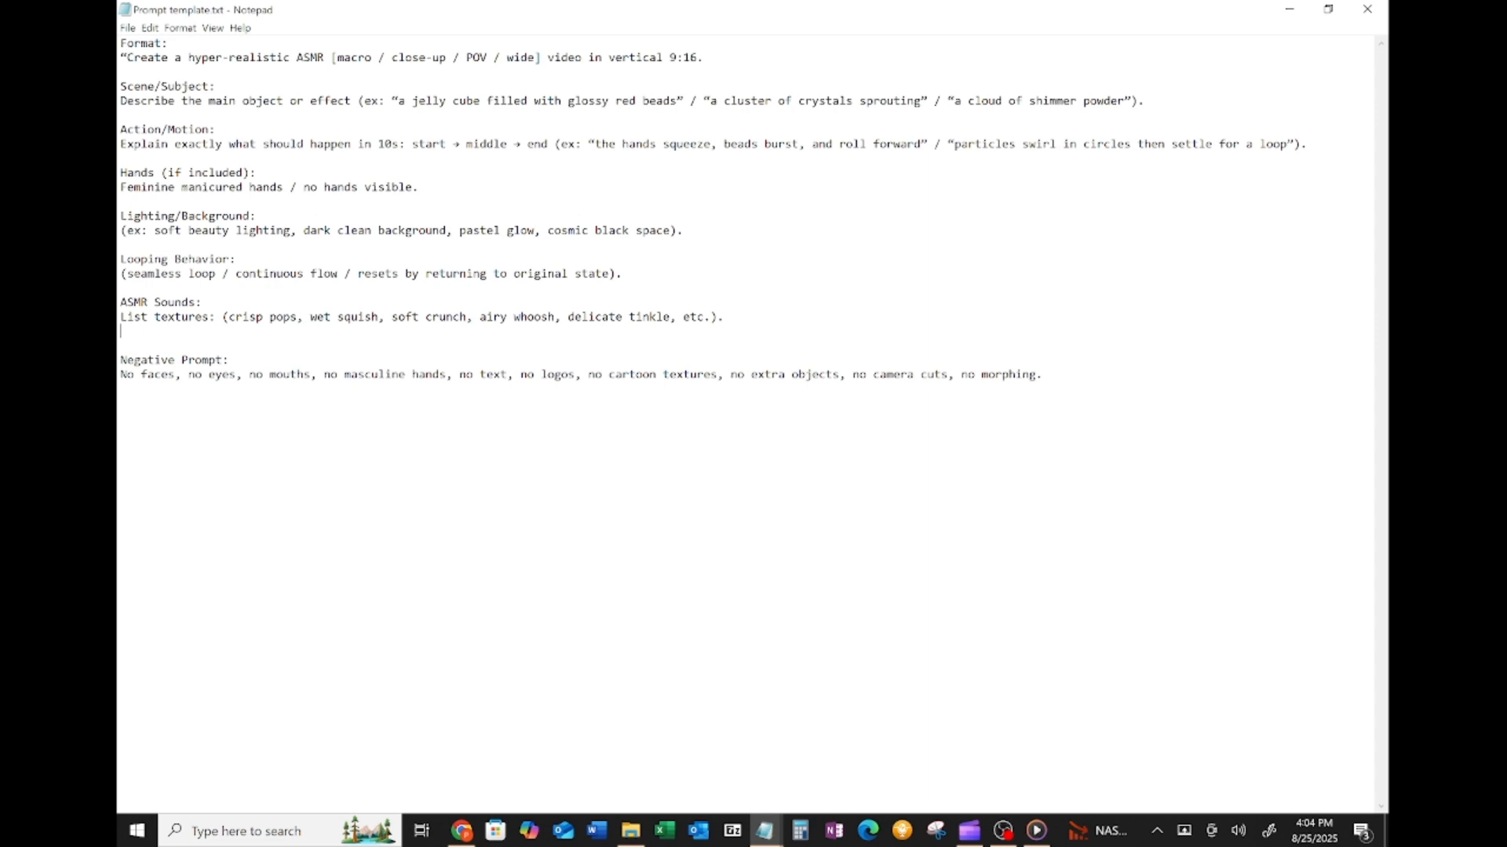
left_click_drag(269, 317, 722, 317)
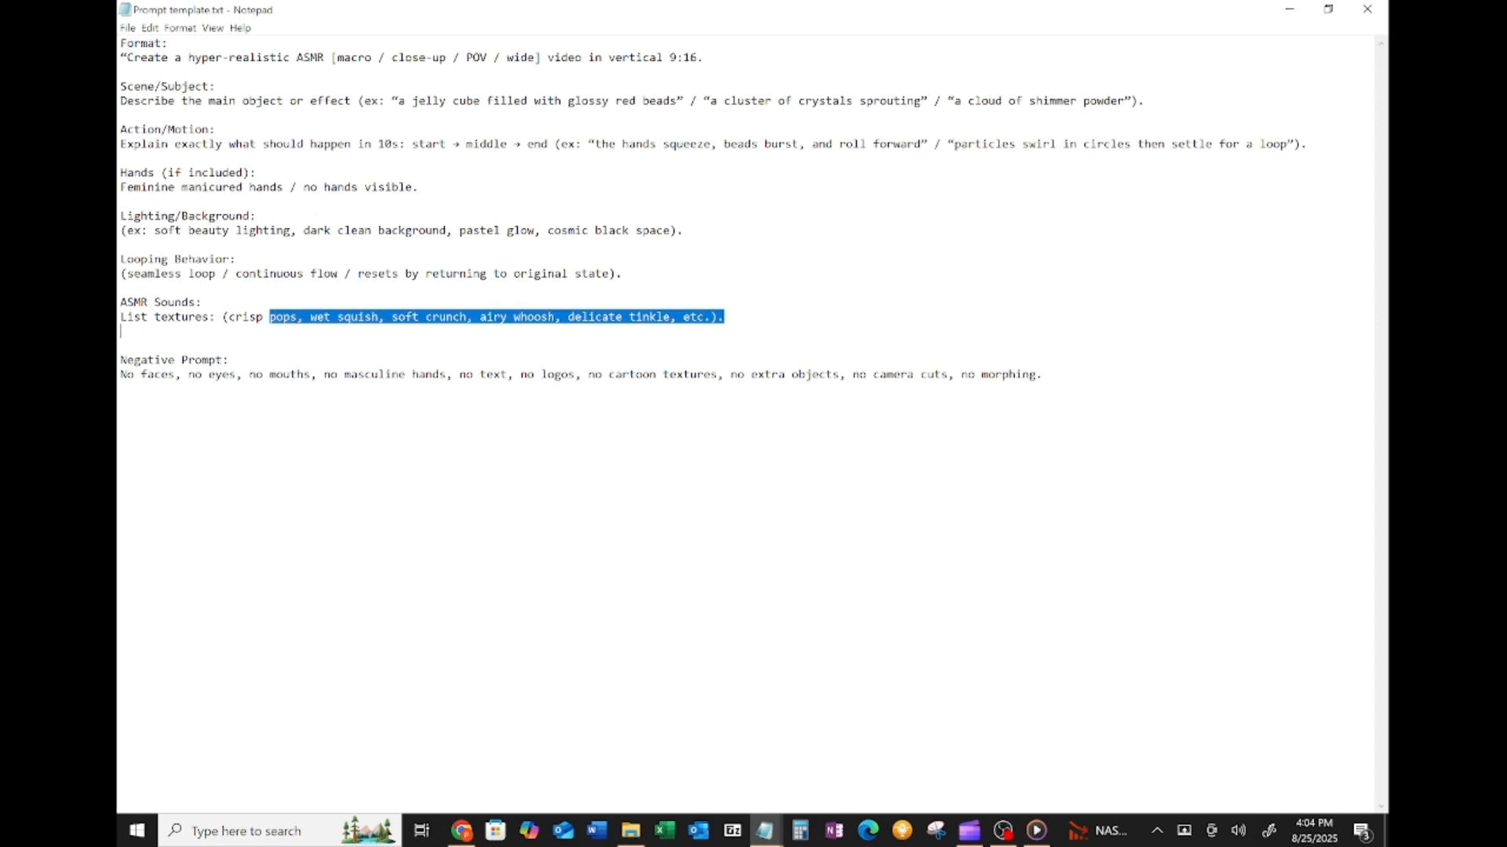
- Highlight the Negative Prompt section of the prompt template
left_click(371, 374)
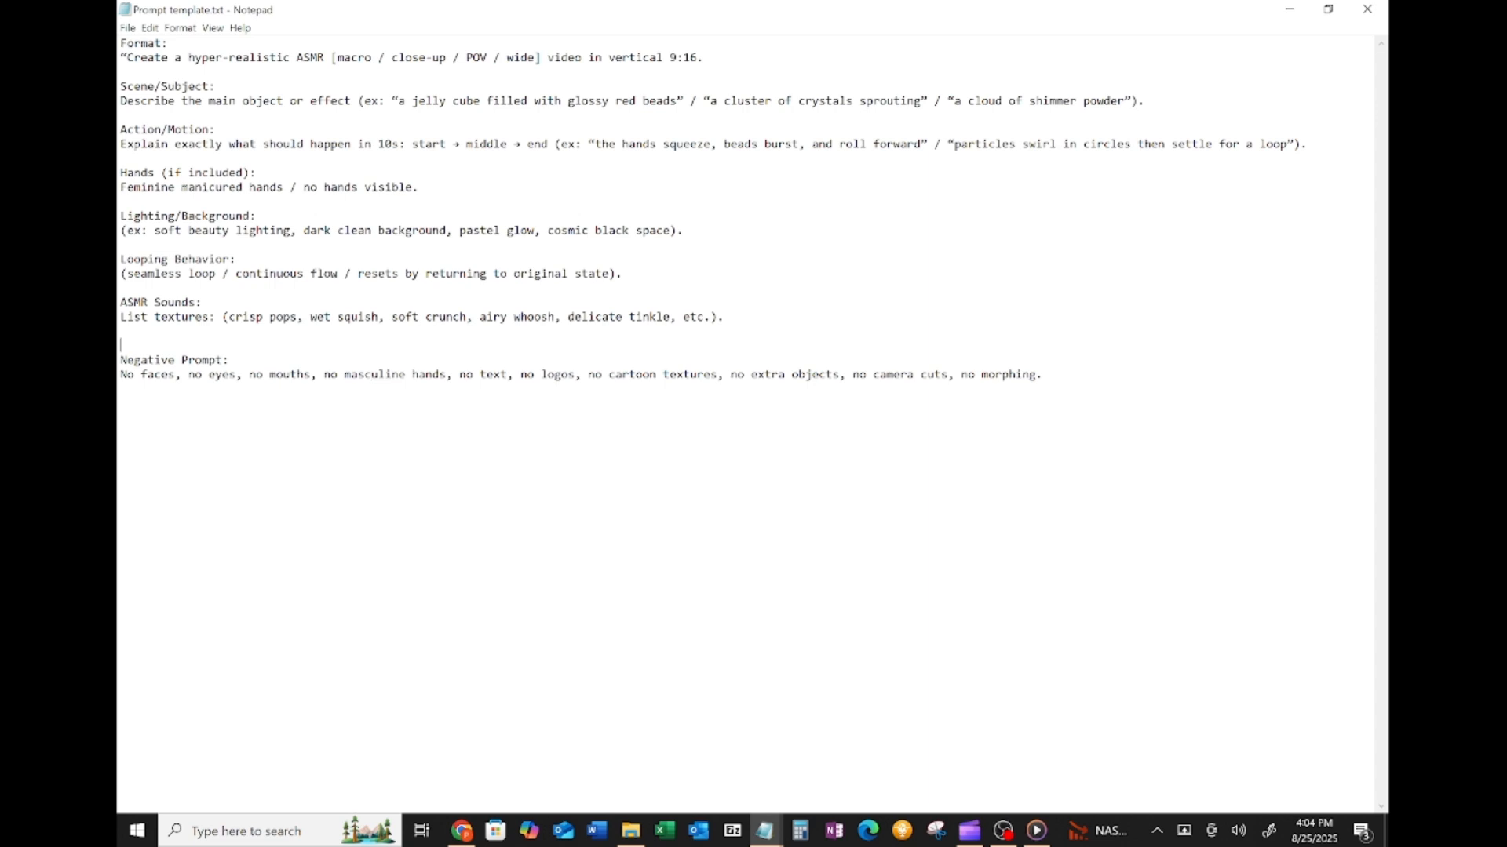
left_click_drag(194, 376, 217, 375)
left_click(215, 375)
left_click_drag(120, 360, 1042, 375)
key("ctrl+c")
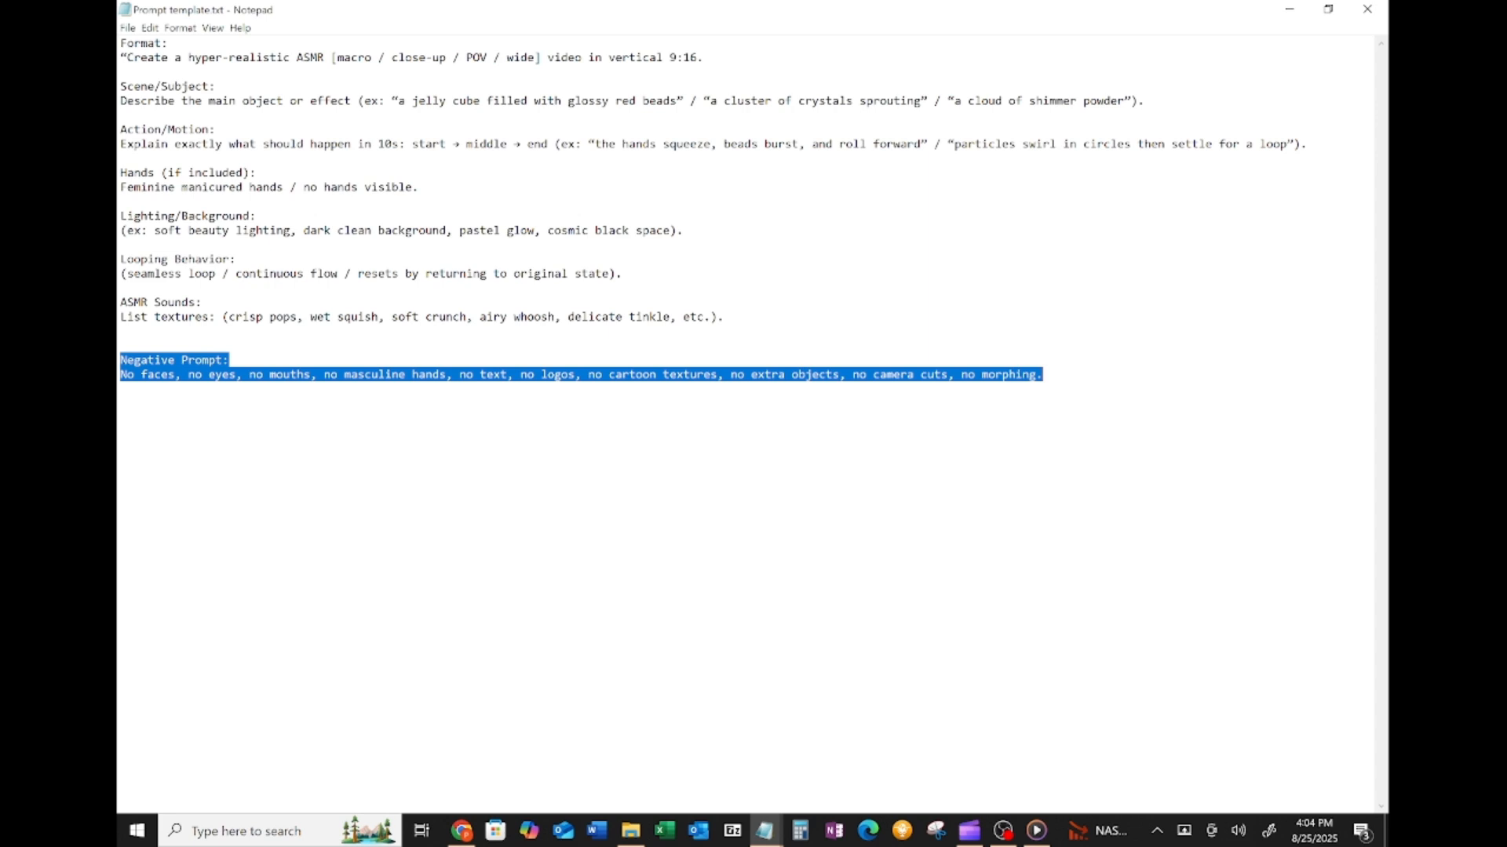
mouse_move(968, 841)
left_click(853, 374)
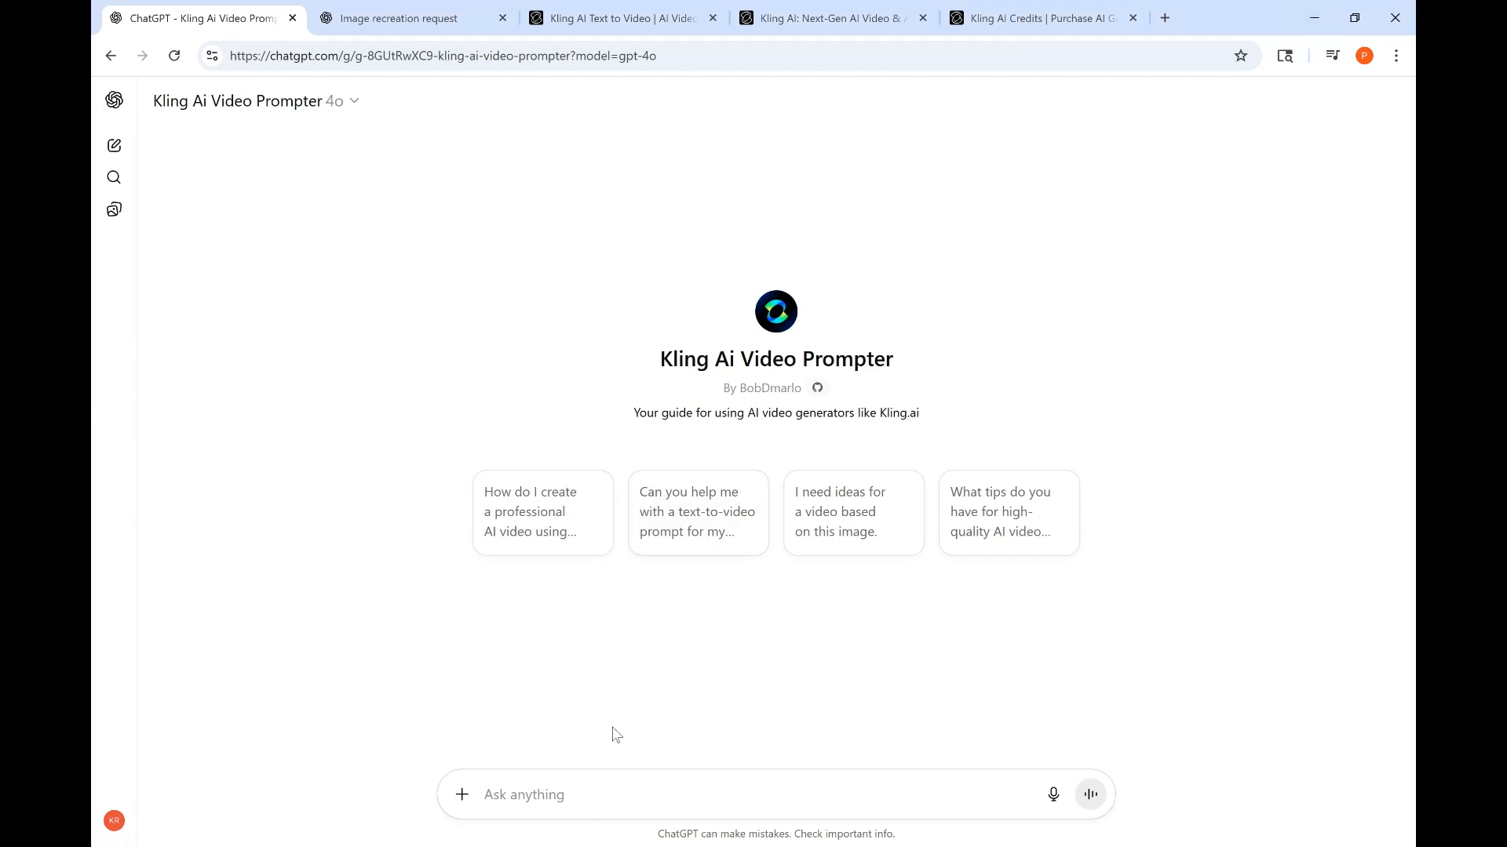
- Start a new message to the video prompter: "Create a hyper-realistic ASMR POV macro video. On a clean marble tabl"
left_click(472, 799)
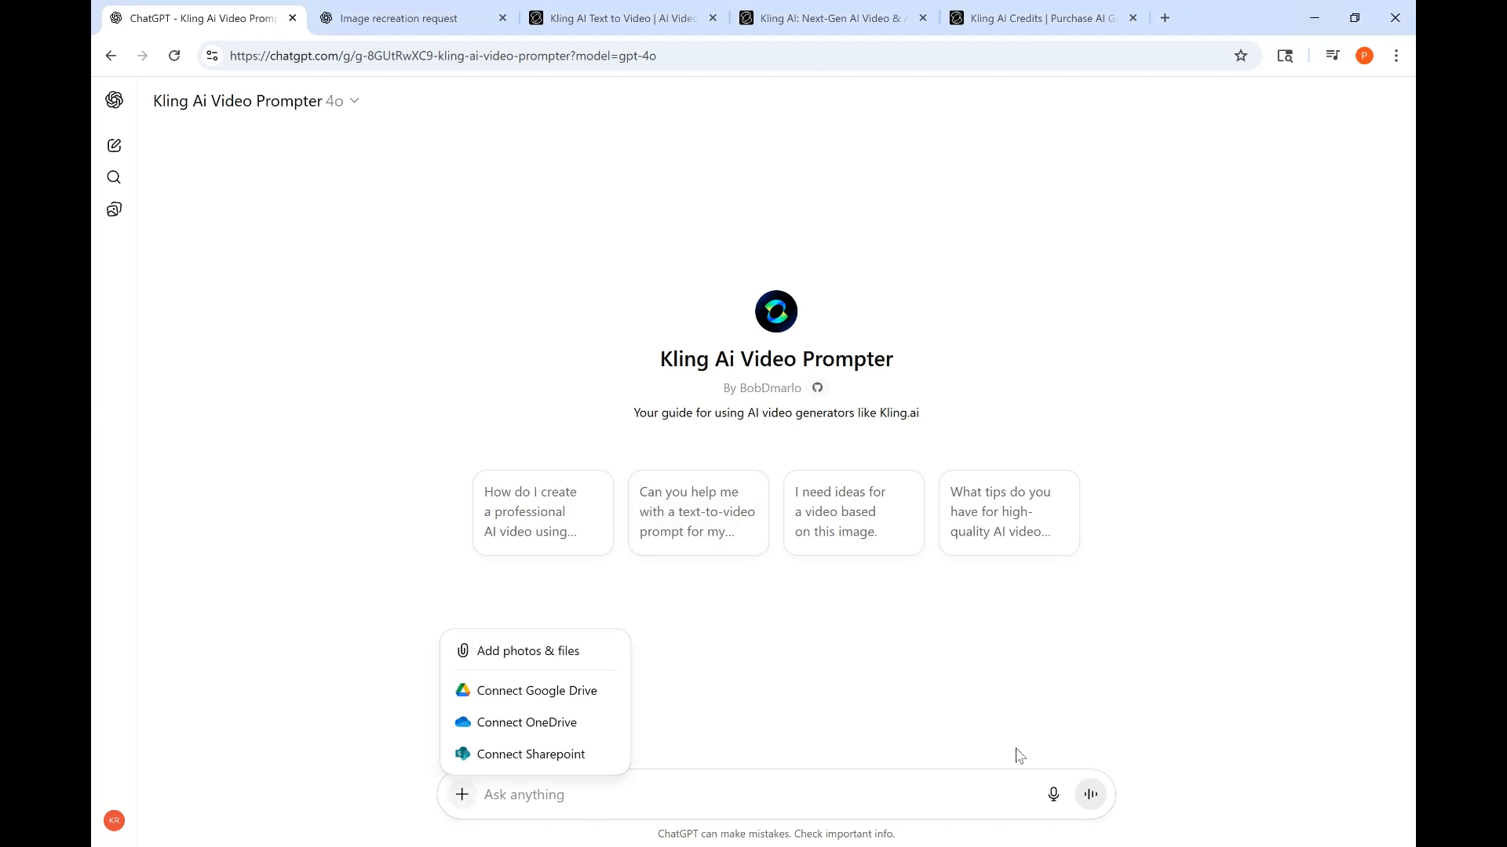
left_click(526, 806)
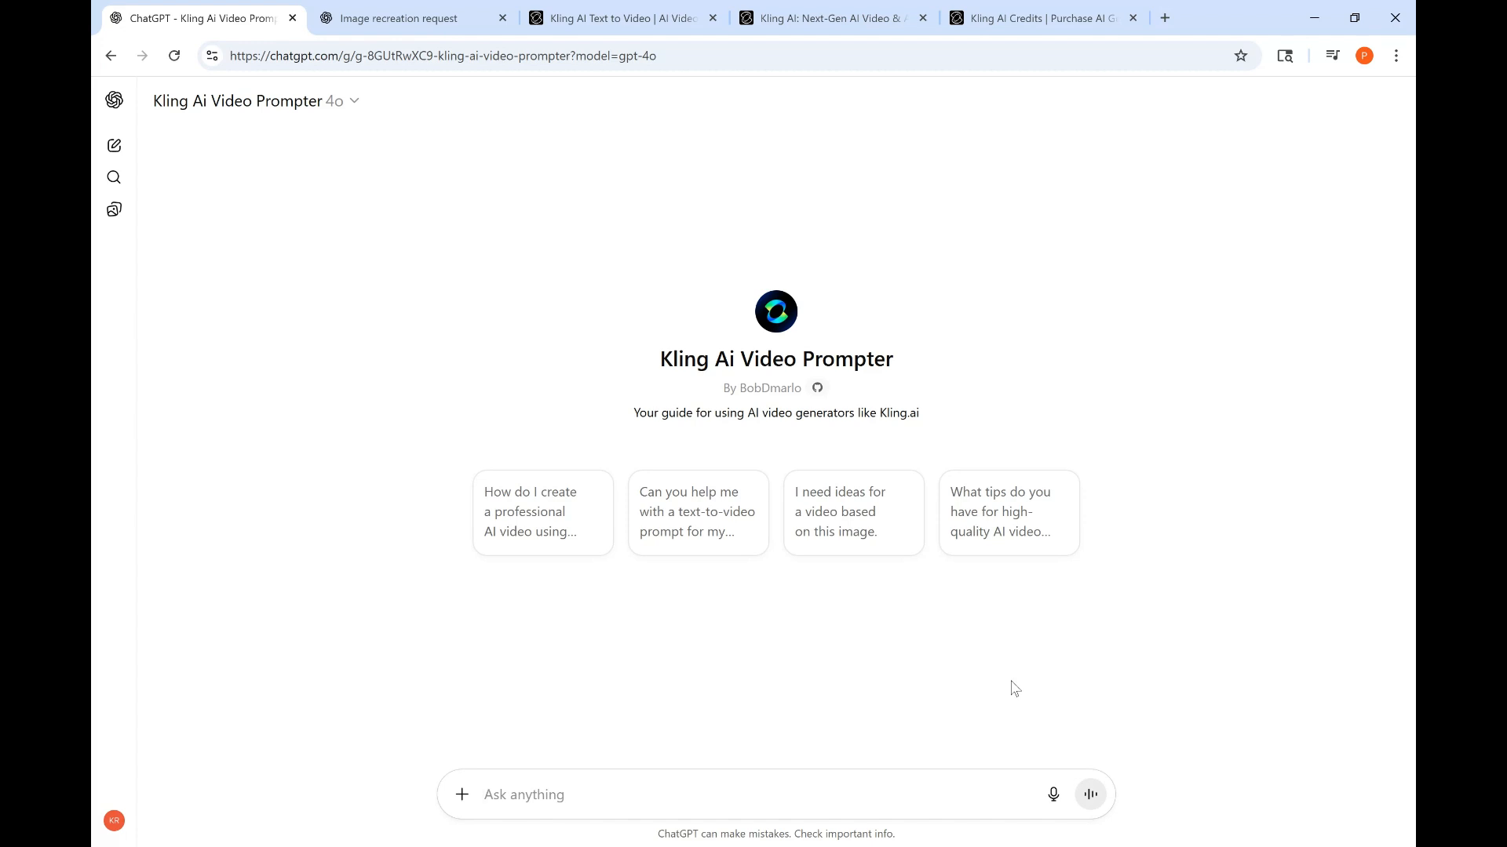
type("Create a hyper-realistic ASMR PO")
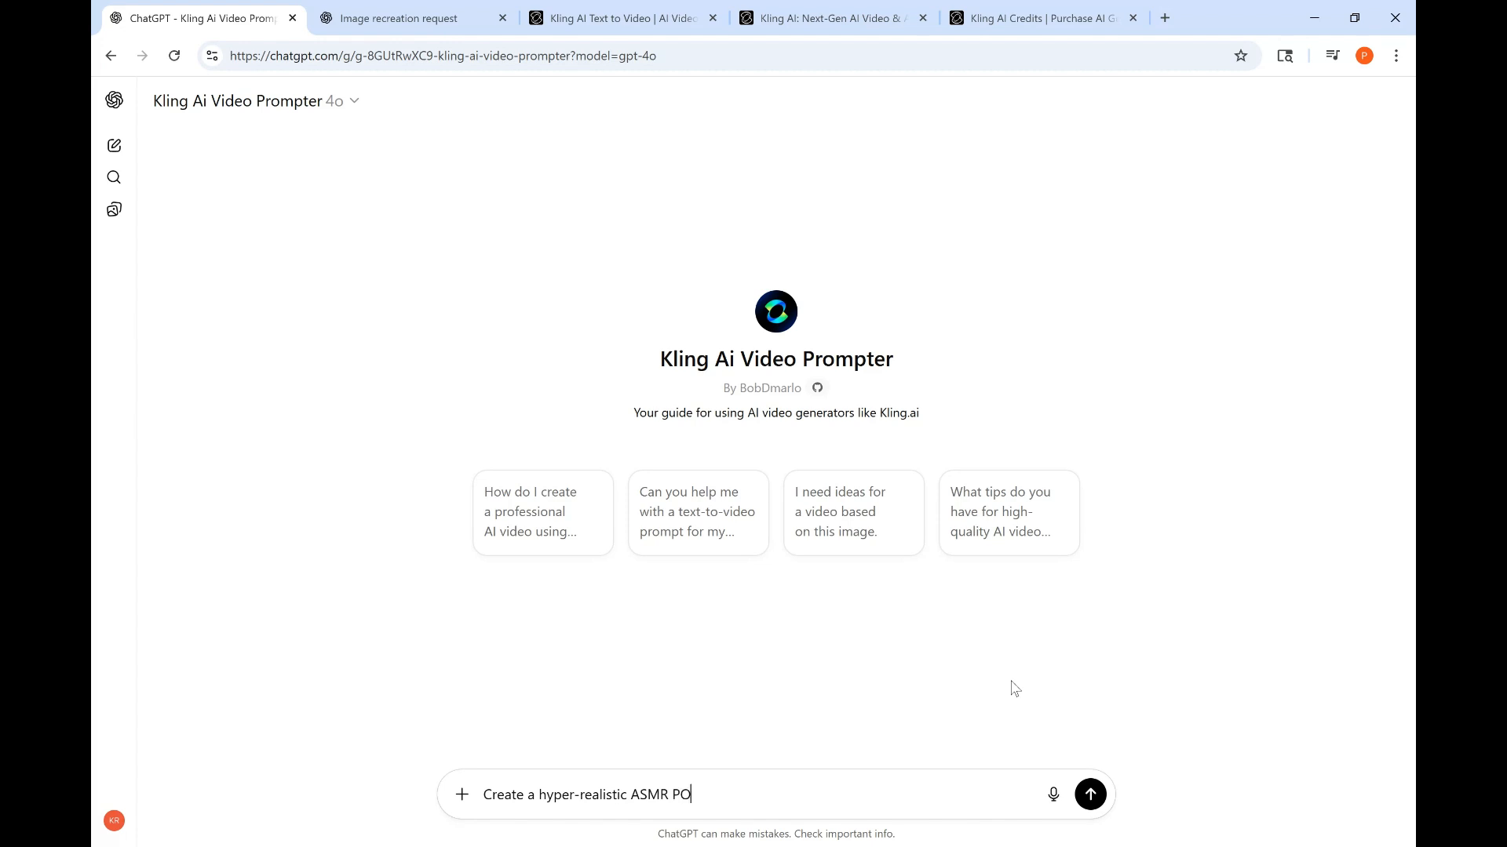
type("V macro video. On a clean marble tabl")
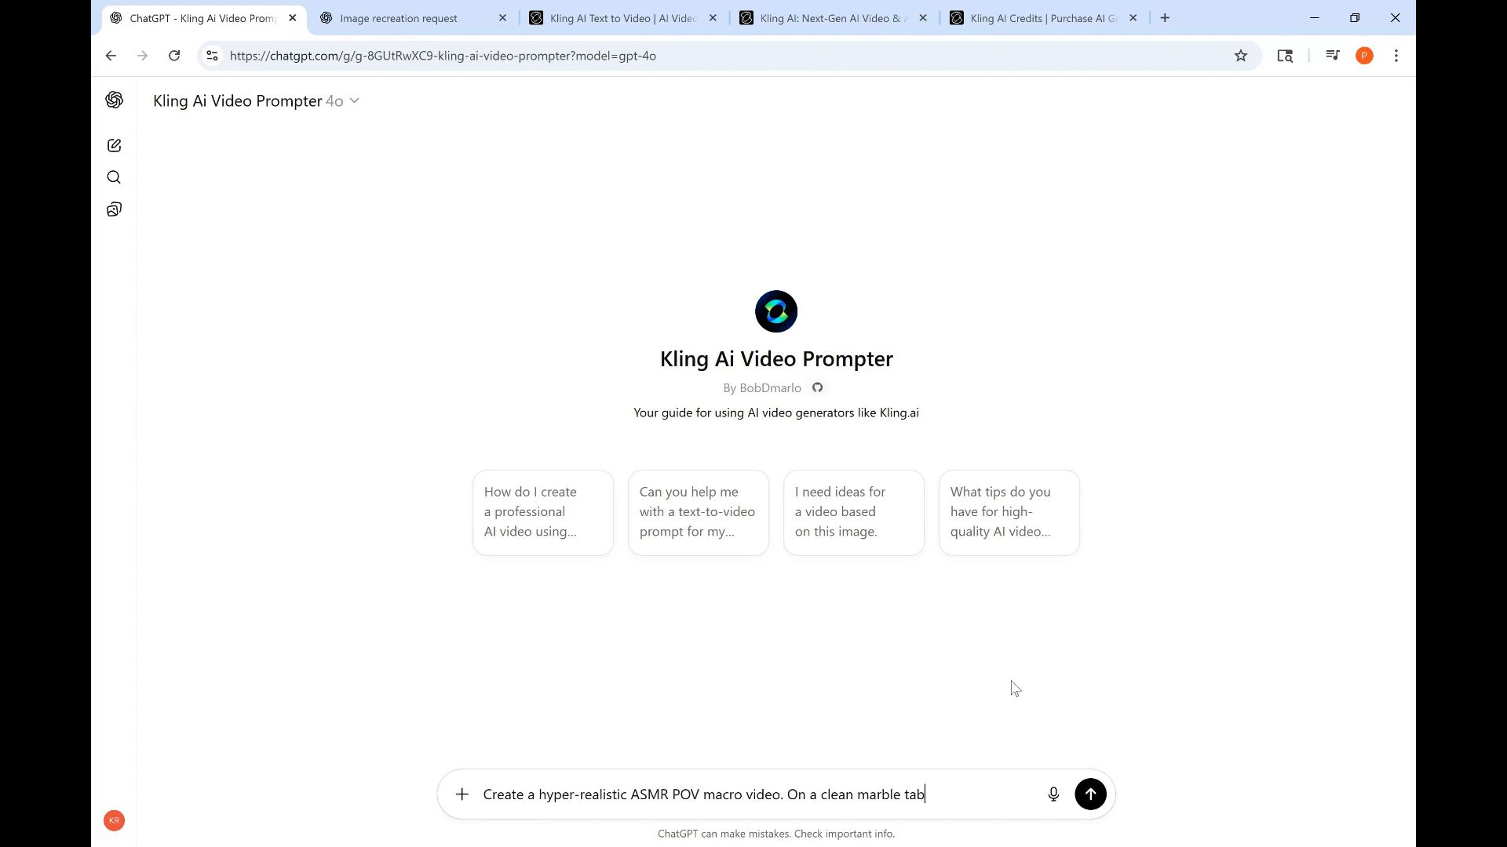
- Continue the message with "e, feminine manicured hands, we would like"
left_click(948, 808)
type("e")
type(", feminine c")
type("rea")
key("BackSpace")
key("BackSpace")
key("BackSpace")
key("BackSpace")
type("manicured")
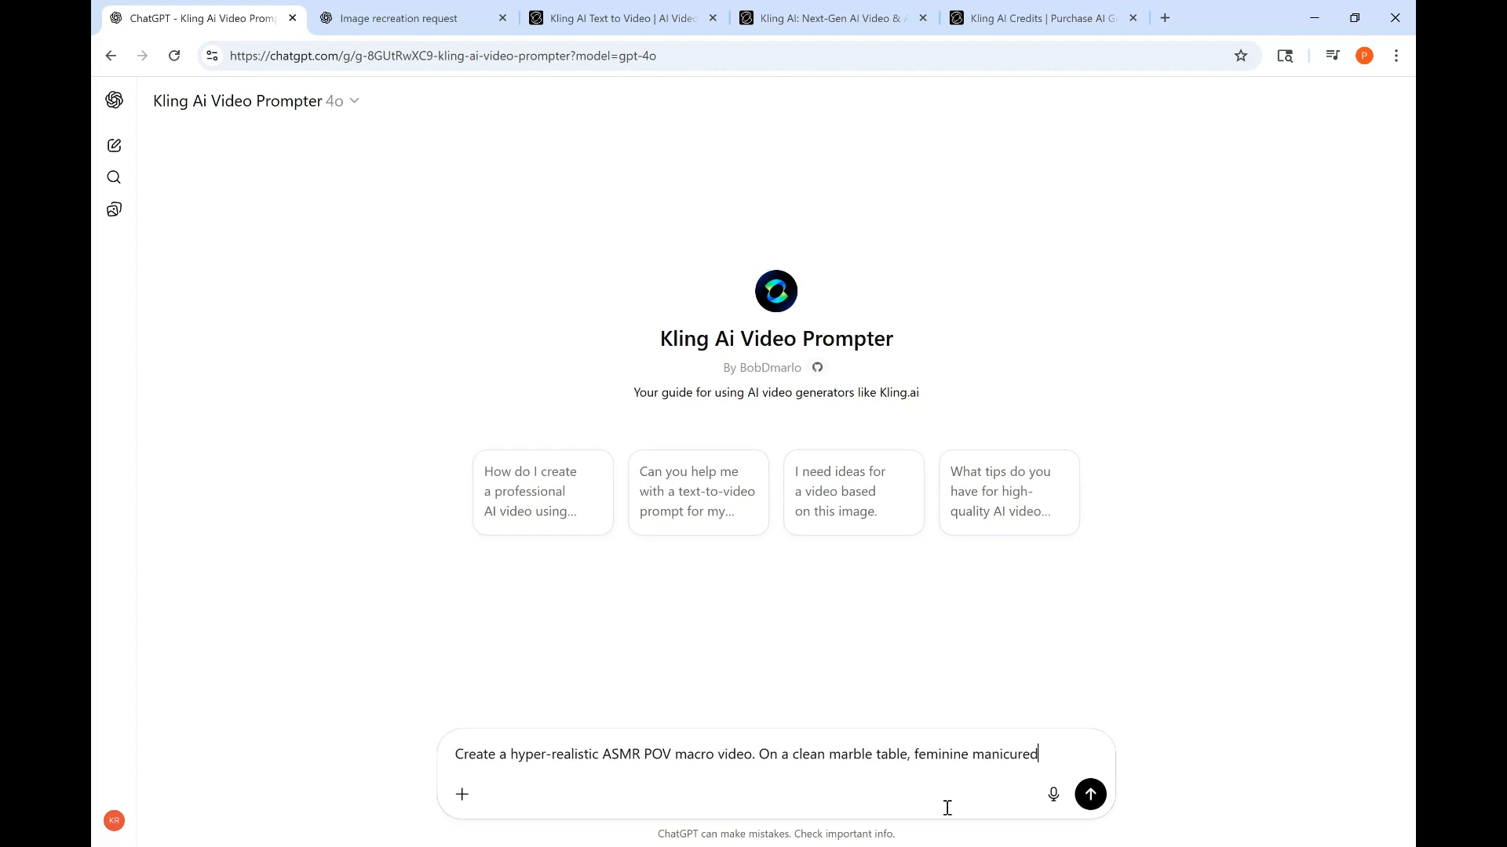
type(" hands")
type("we would like ")
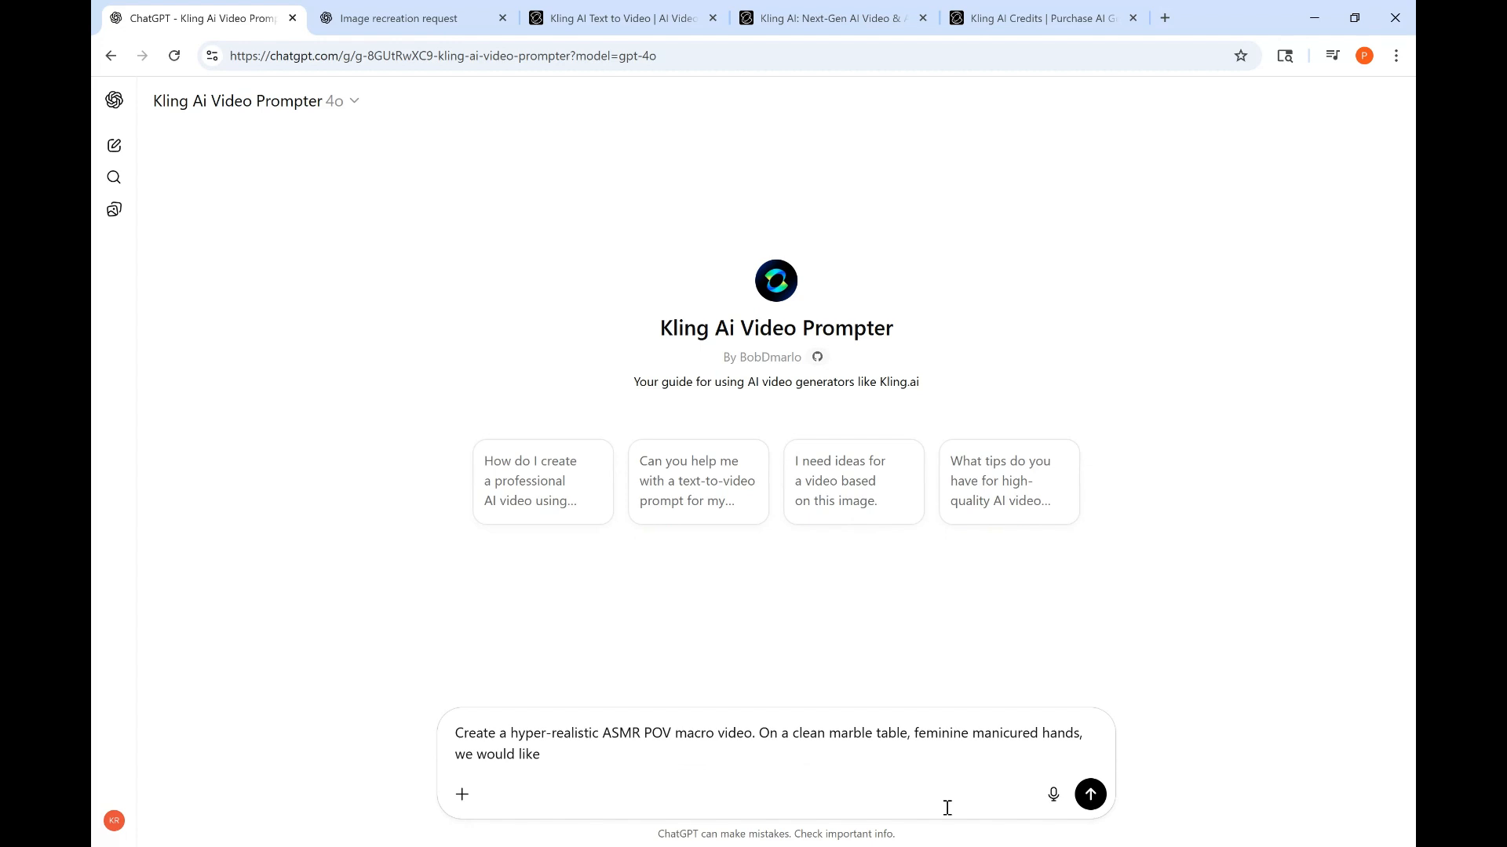
type("green")
- Add "forest green color slime. In the video I would like the slime to fold and stretch" to the message
key("BackSpace")
key("BackSpace")
key("BackSpace")
key("BackSpace")
key("BackSpace")
key("BackSpace")
type("forest green color slimme")
key("BackSpace")
key("BackSpace")
type("e. In")
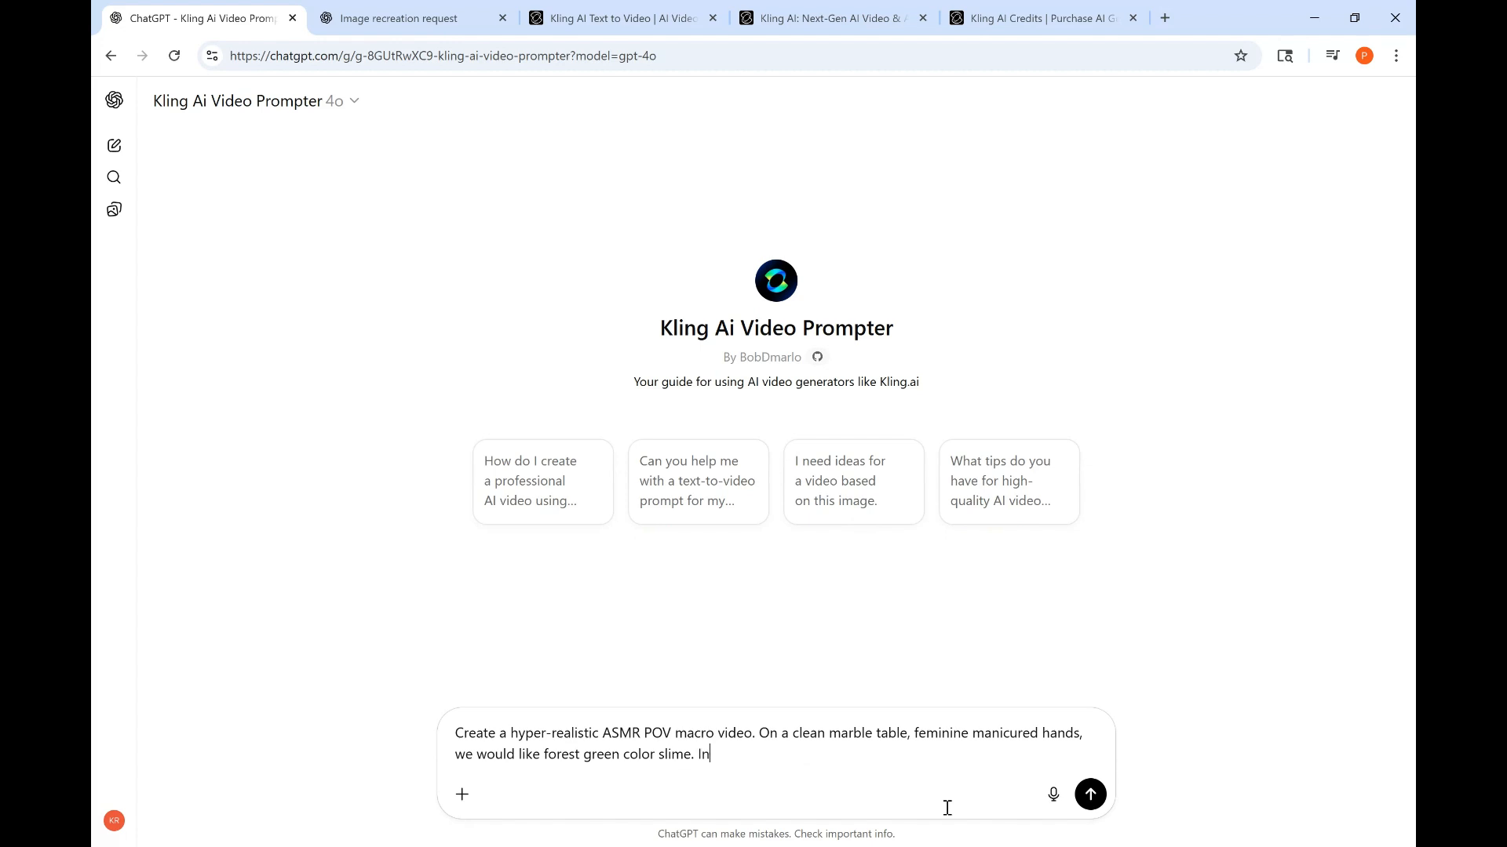
type(" the video I would like the slime to ")
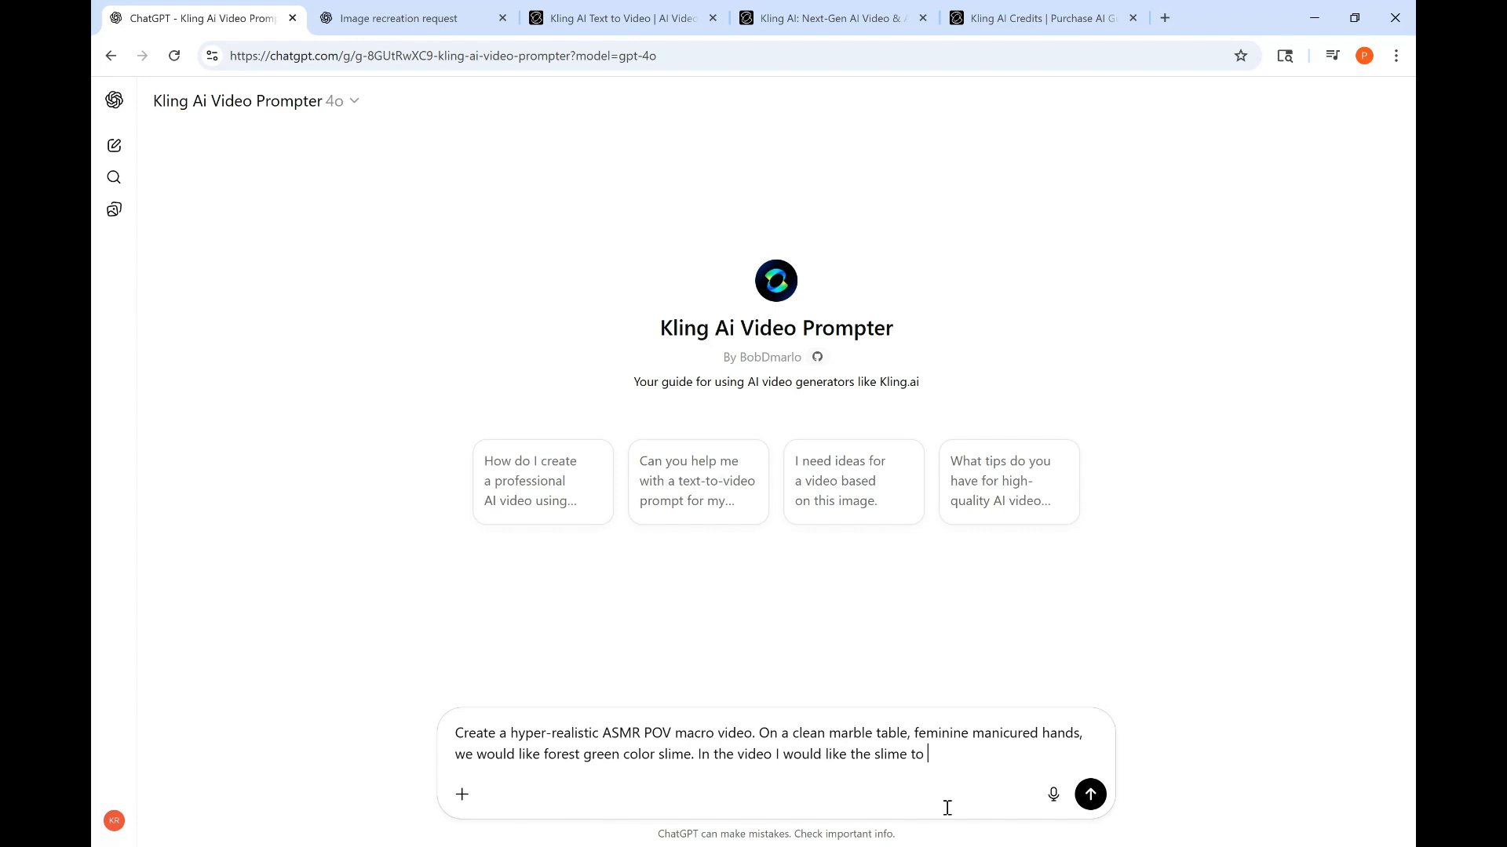
type("fold and stretch")
- Insert "prompt for" after "Create" so the message begins "Create prompt for a hyper-realistic..."
left_click(1323, 4)
left_click(507, 735)
key("Left")
type("prompt")
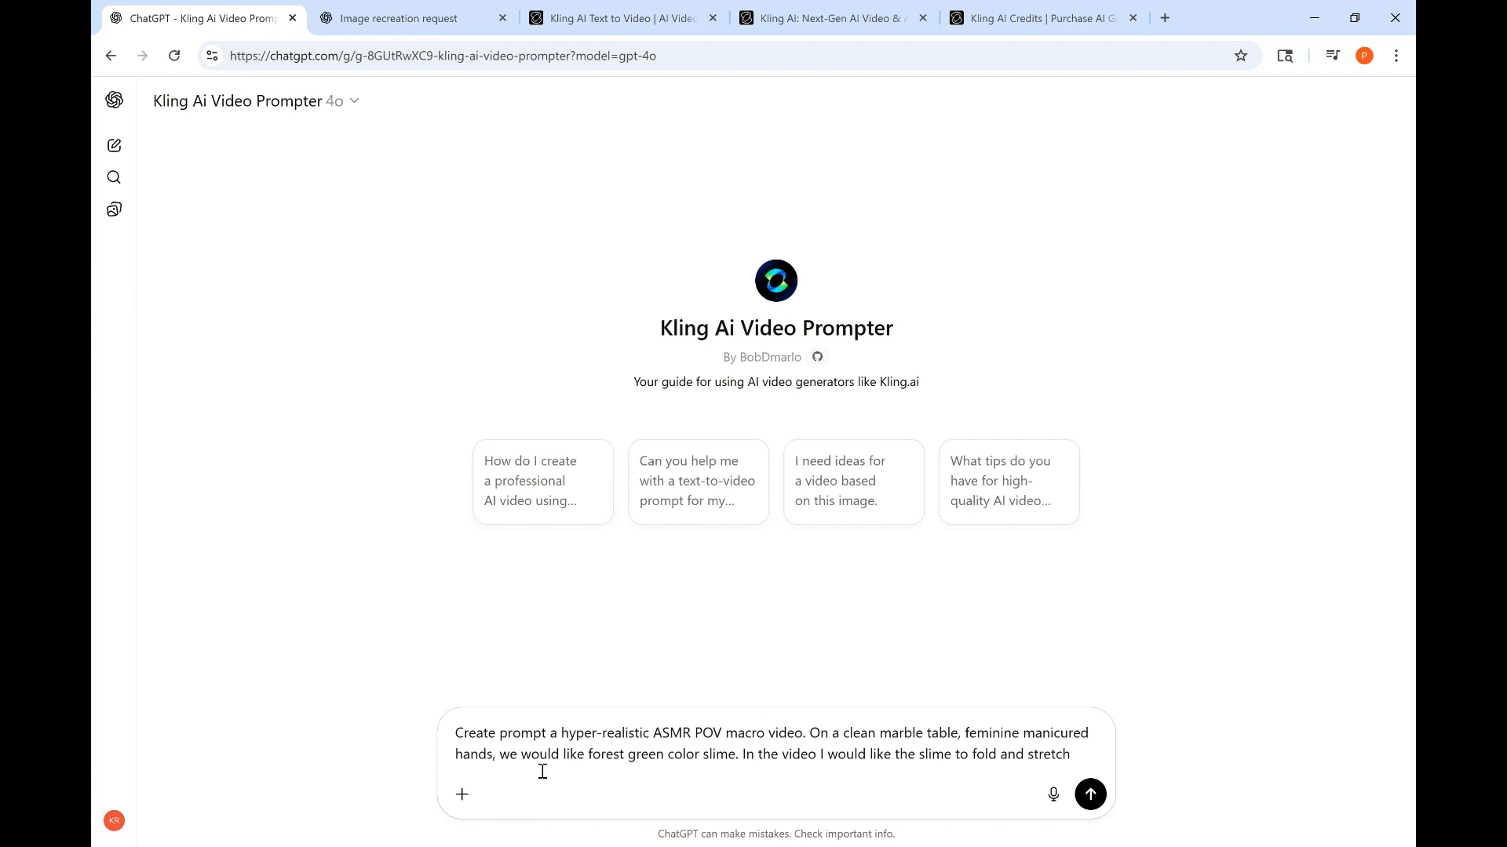
double_click(648, 755)
left_click(558, 734)
type("for")
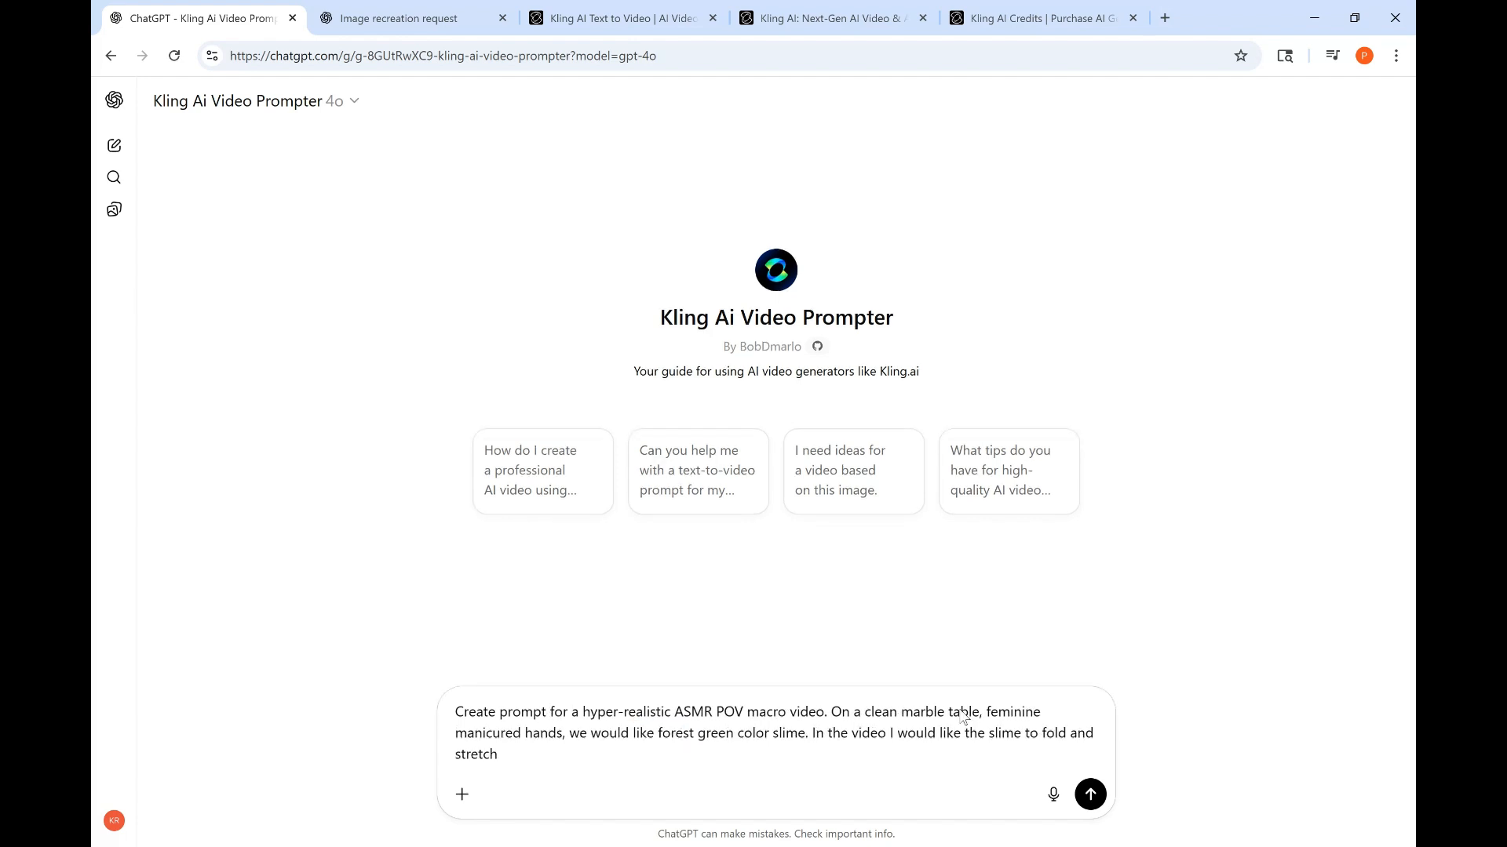
- Append ", continuously, there is soft lighting, the camera will stay focused on the subject." and fix the spelling of "lighting"
left_click(522, 758)
type(",")
type("continuousl")
type("y, ")
type("there is soft l")
type("ig")
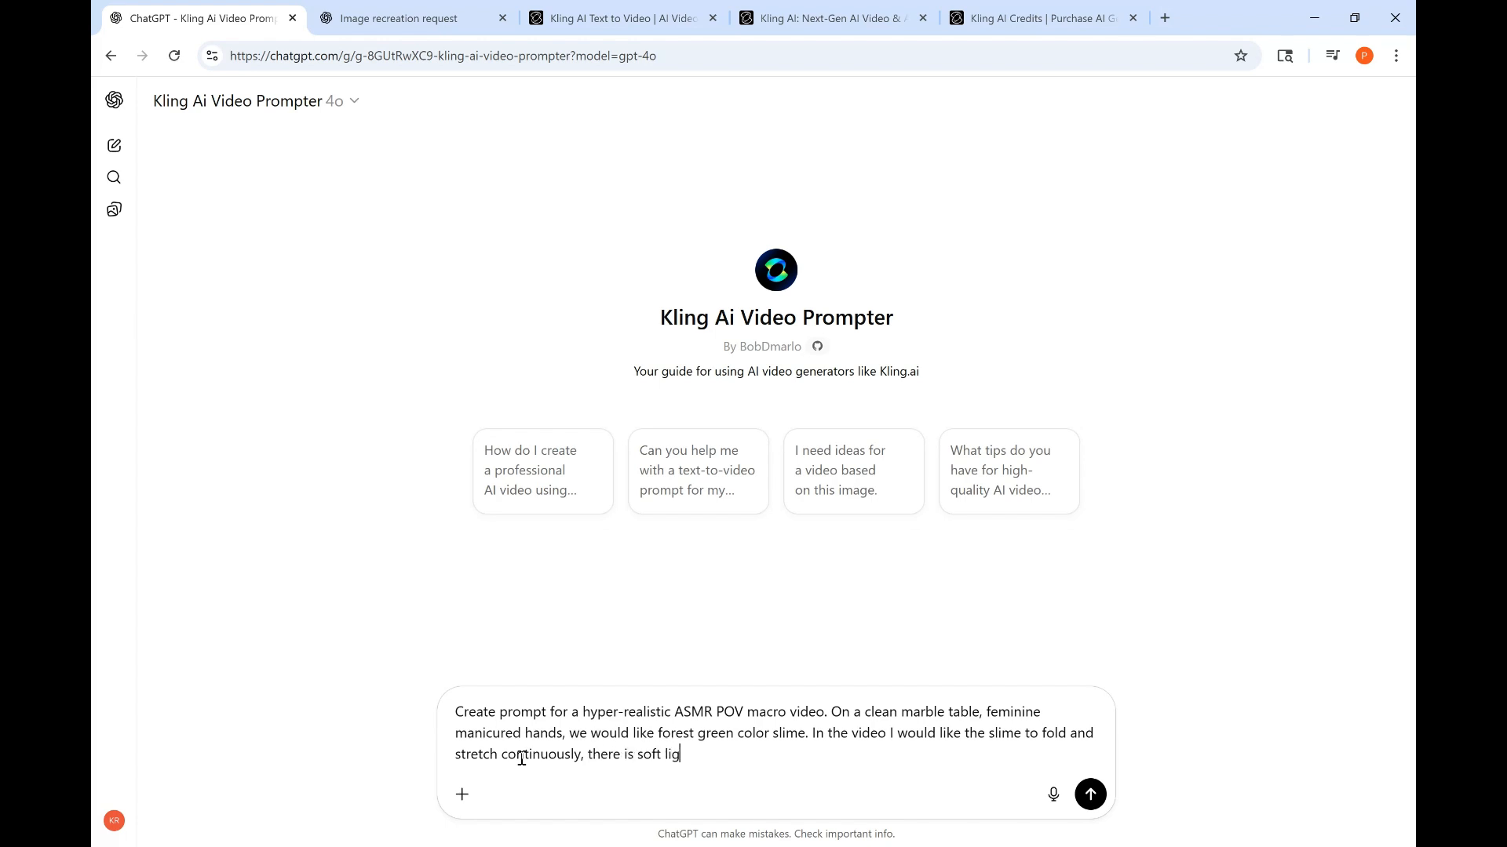
type("htin, the camera will stay focue")
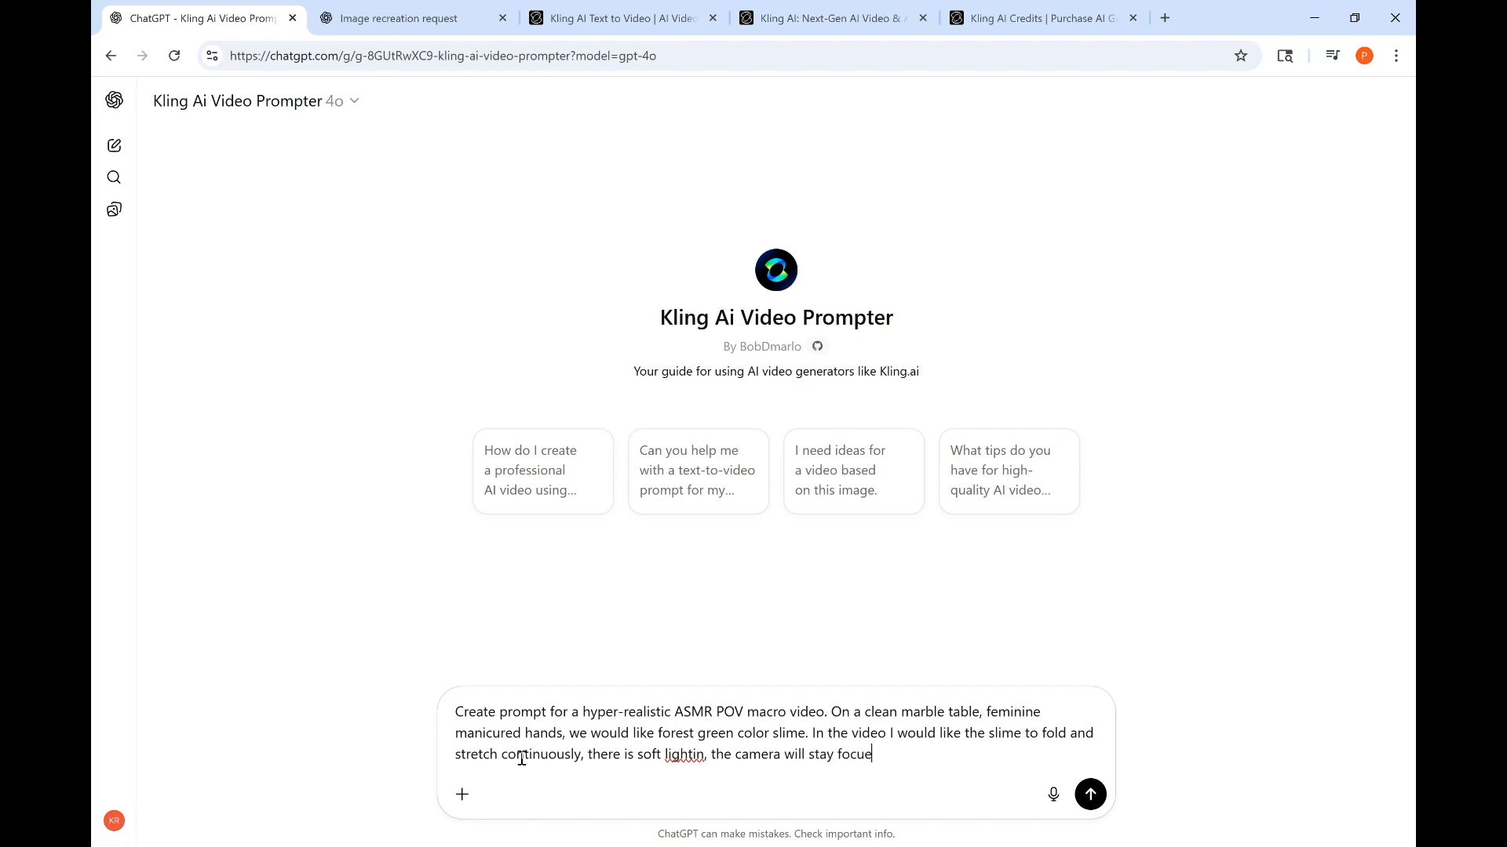
key("BackSpace")
type("sed on the subject.")
left_click(705, 756)
type("g")
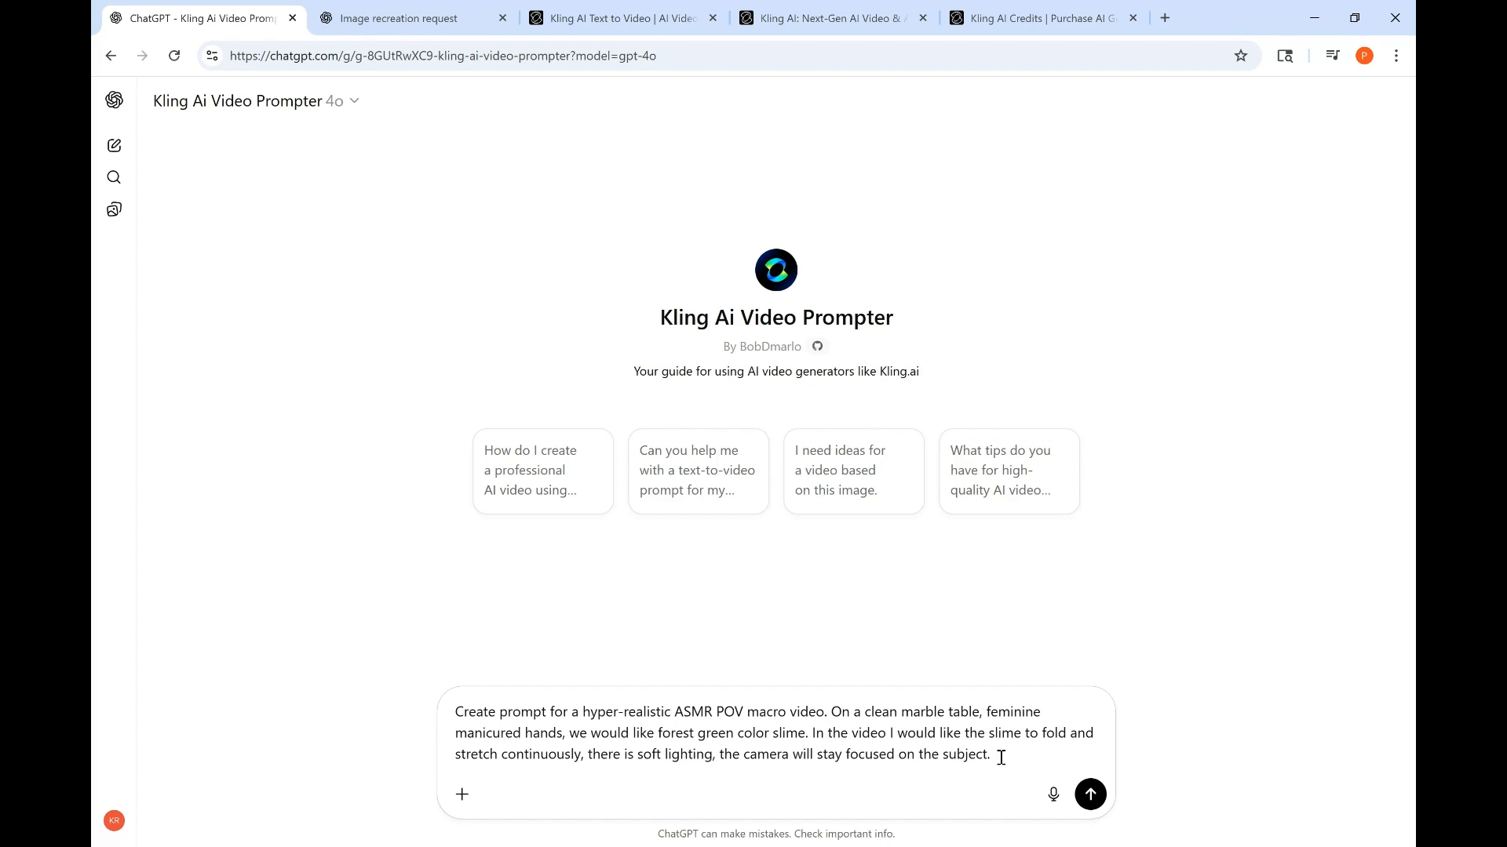
- Add the sentence "Motion is smooth and loopable and the action" to the message
type("Motion is smooth")
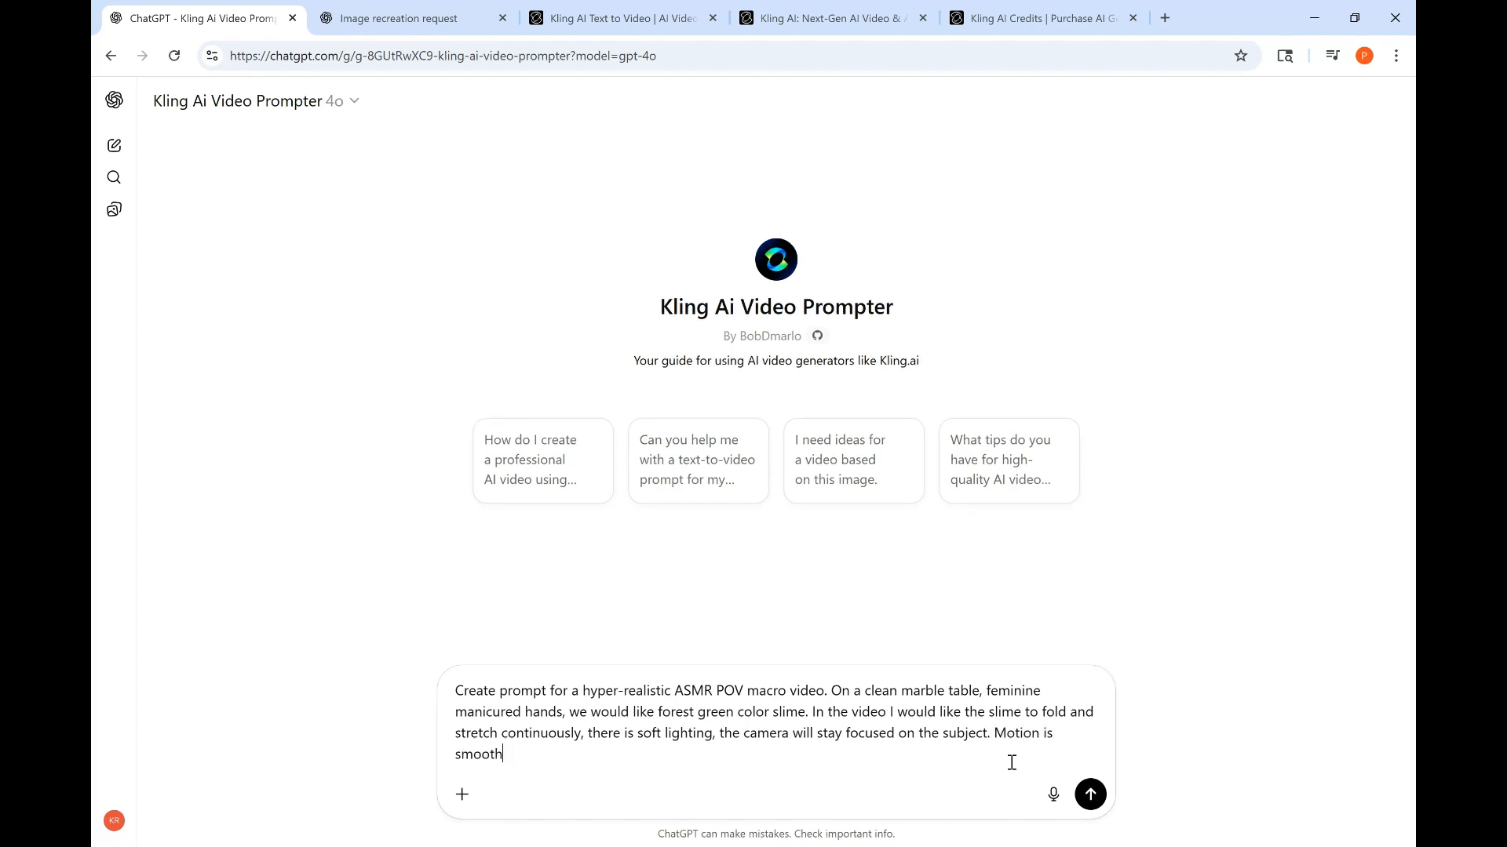
type(", co")
key("BackSpace")
key("BackSpace")
key("BackSpace")
key("BackSpace")
type("and loopab")
type("le")
type("e an")
type("d the action ")
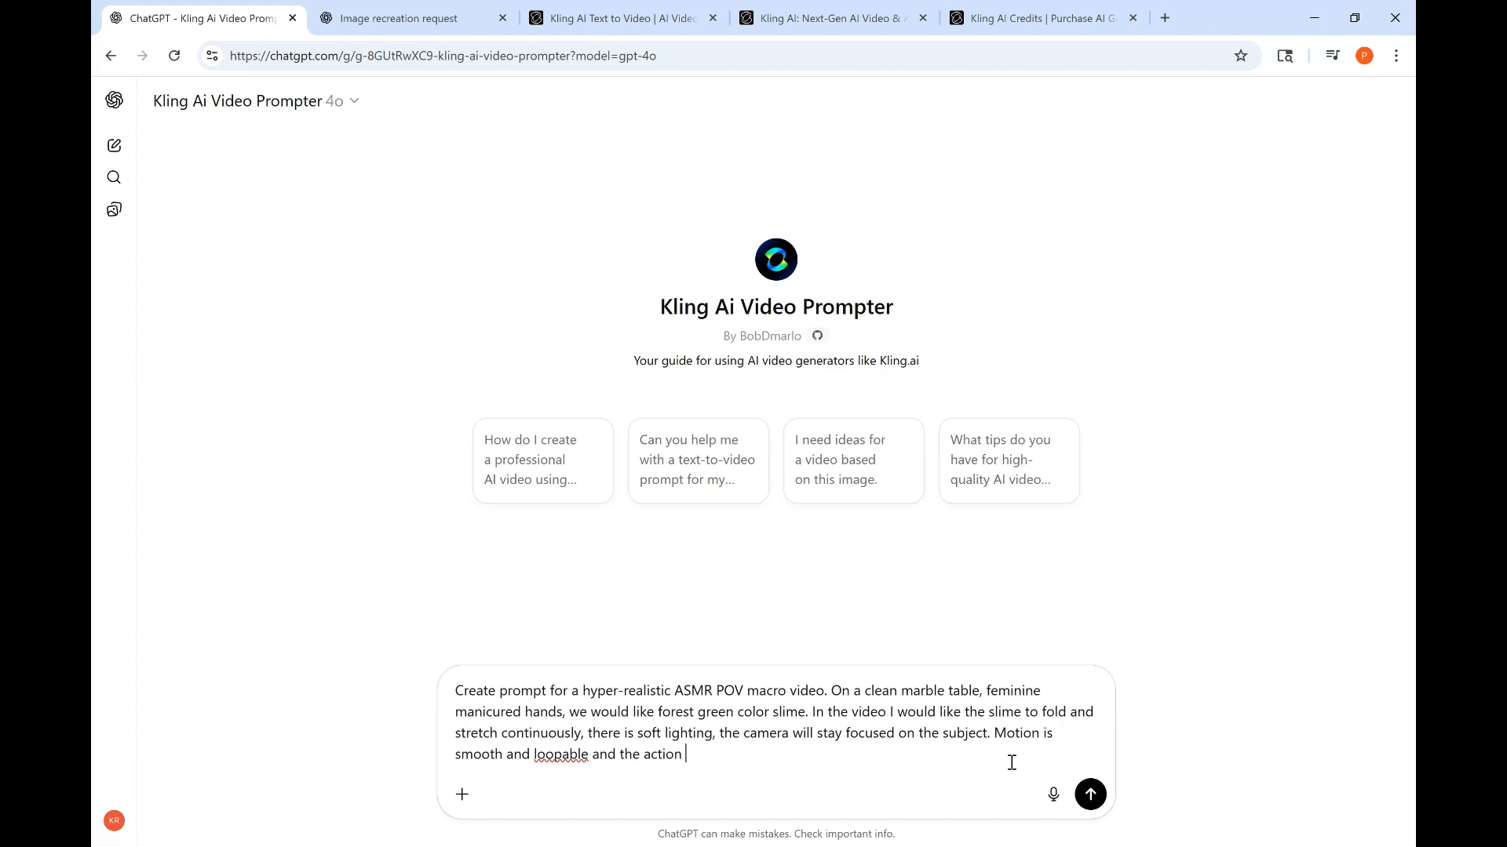
type("won't break. Negative prompts are ")
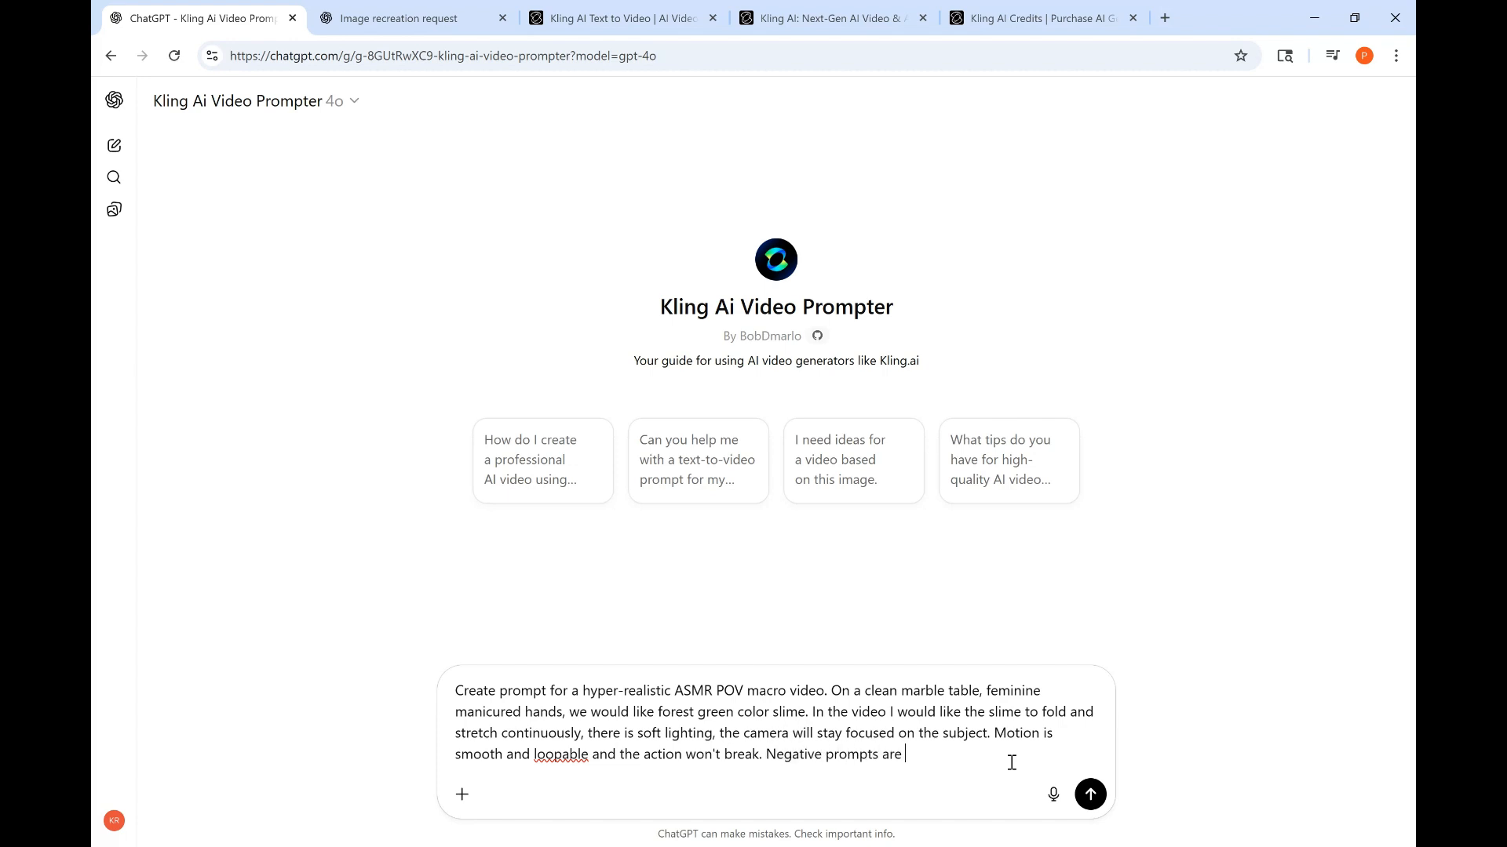
type("no eyes, face")
- Finish with "won't break. Negative prompts are" and paste the prepared negative list over the typed "no eyes, face"
left_click(1315, 9)
left_click_drag(996, 765, 906, 761)
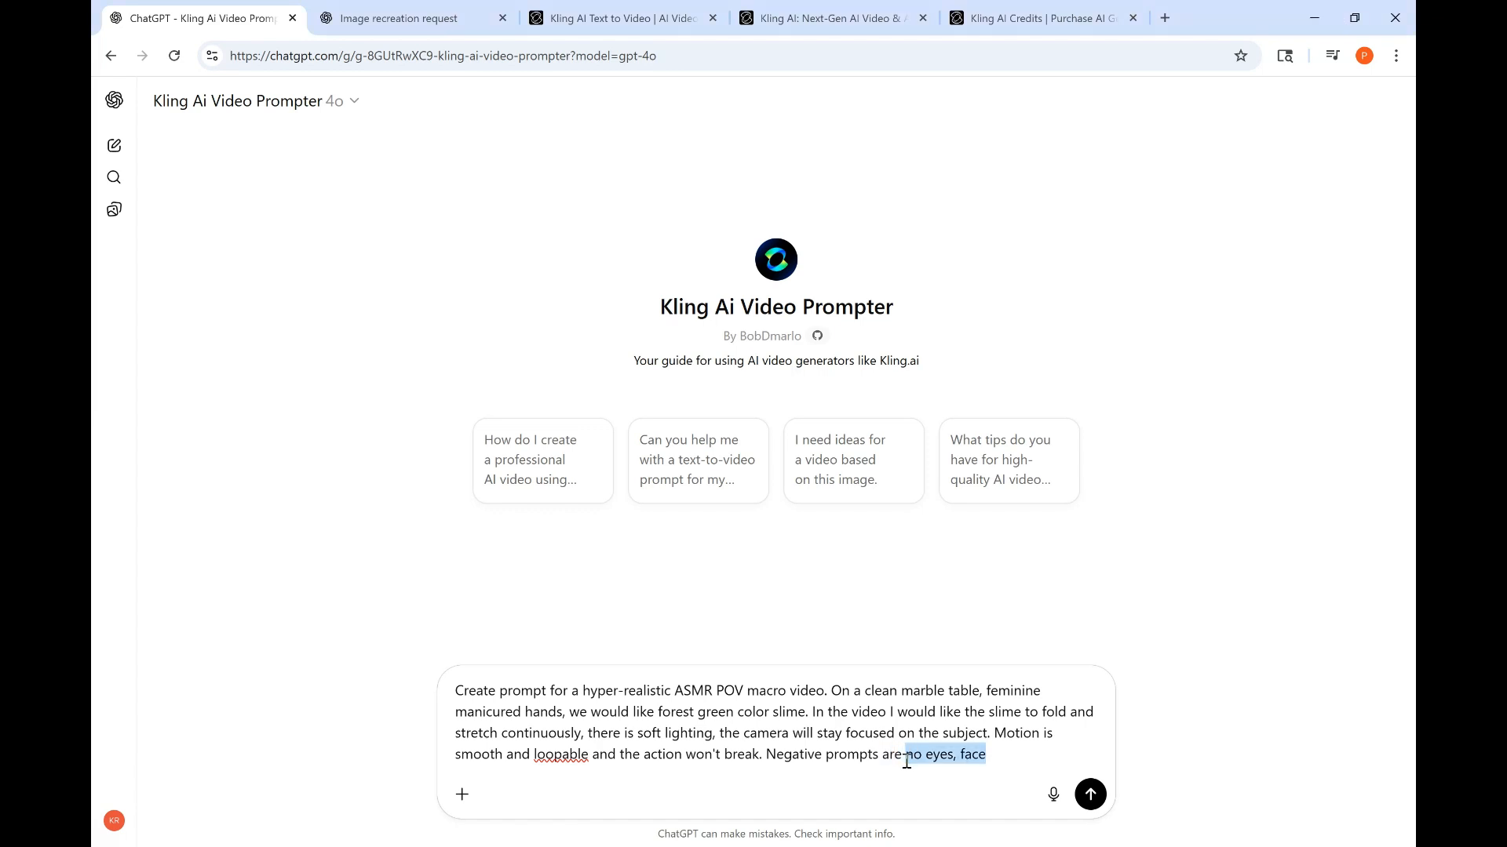
key("ctrl+v")
- End the message with "If there is anything I missed let me know."
type("If there")
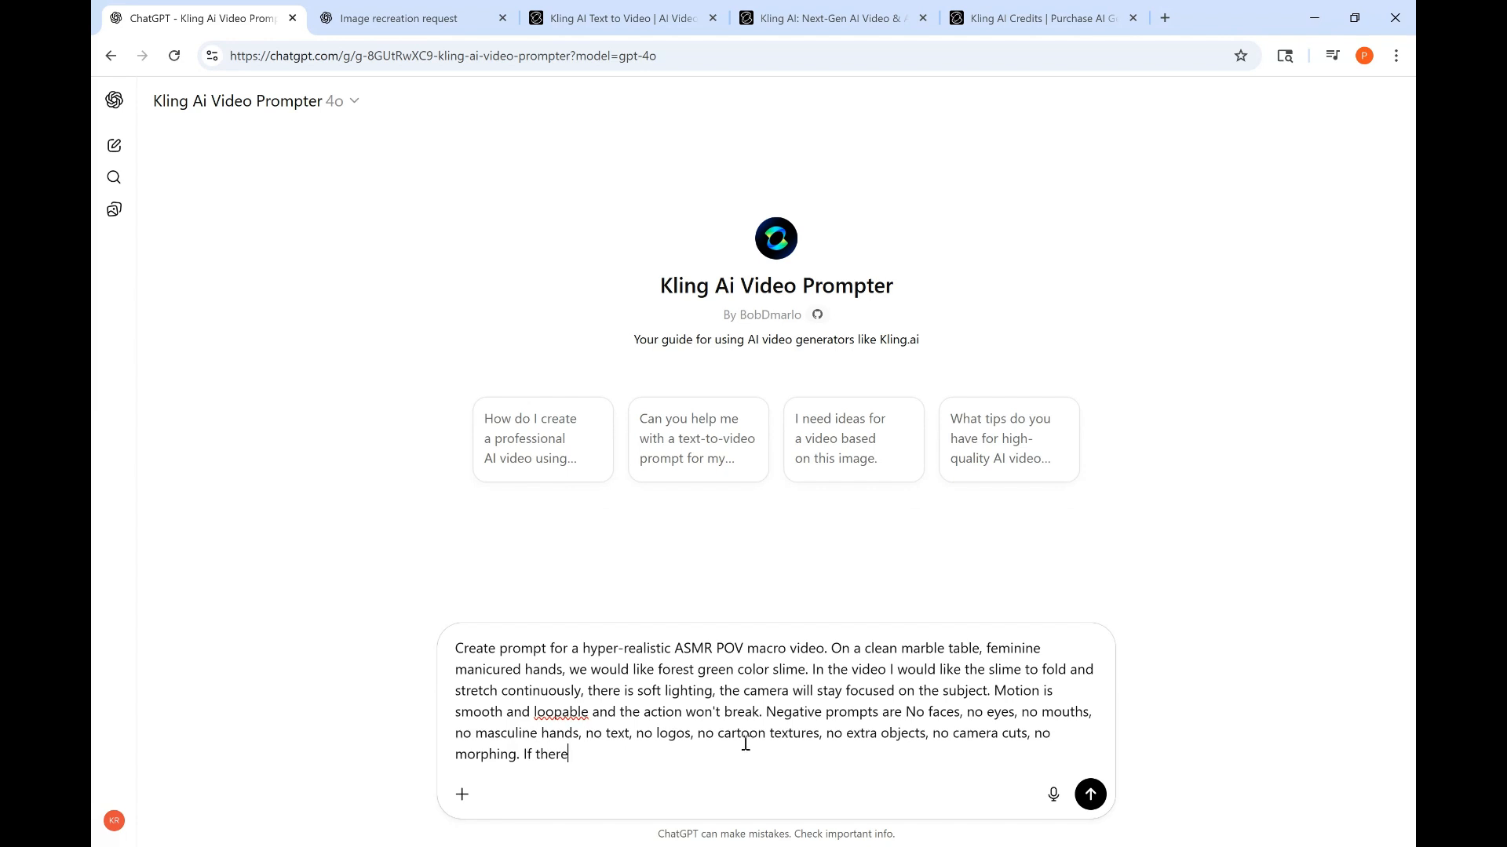
type(" is anything I missed let me know. ")
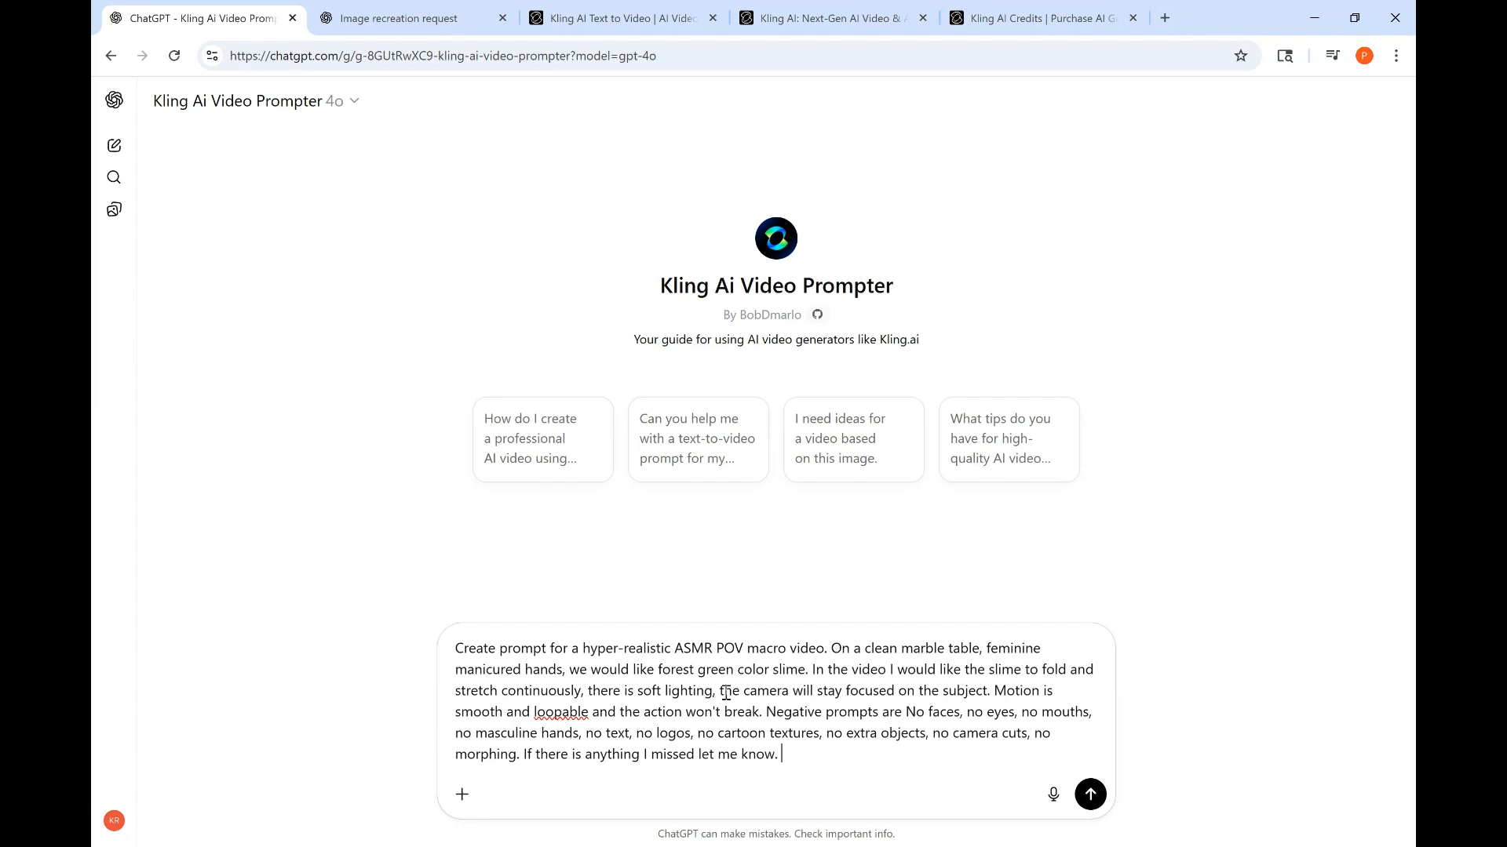
type("The ASMR sound s")
- Insert "The ASMR sounds should be pull and release, and squishy, sticky, and stretchy." before the last sentence and send the message
key("BackSpace")
key("BackSpace")
type("s shoul")
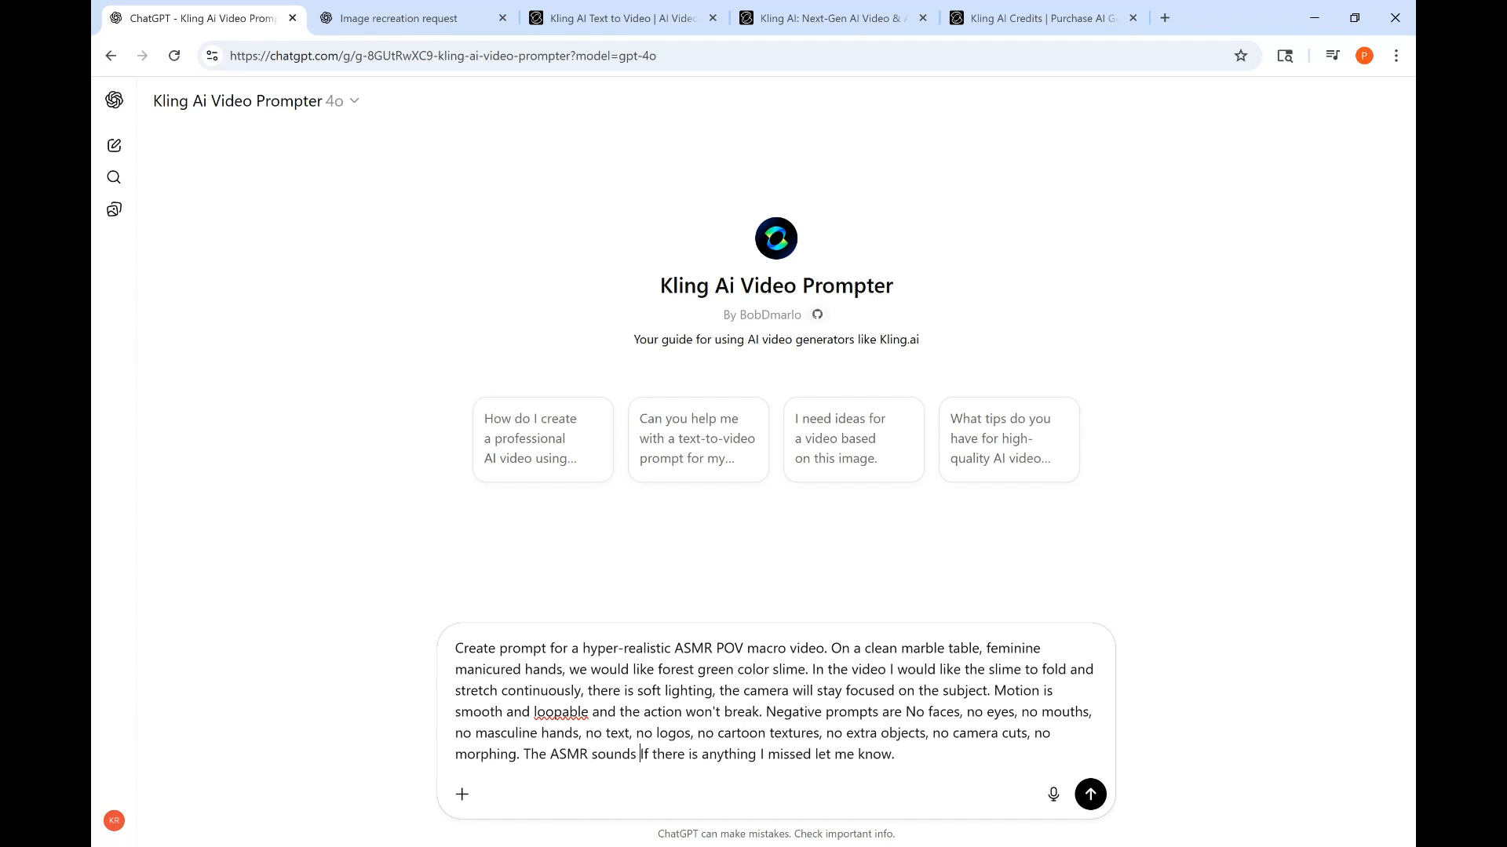
type("d ")
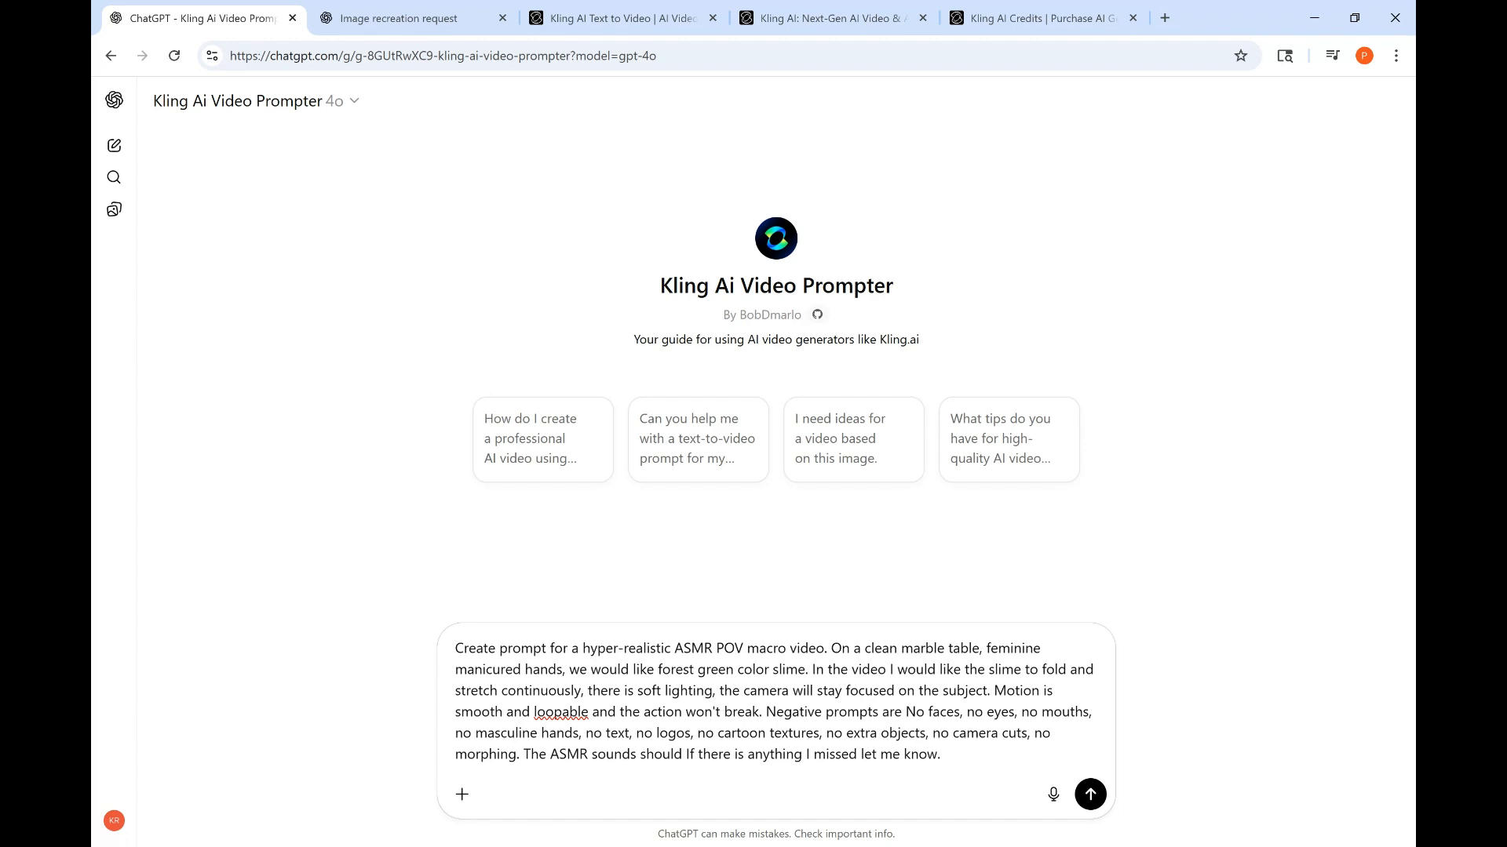
type("be ")
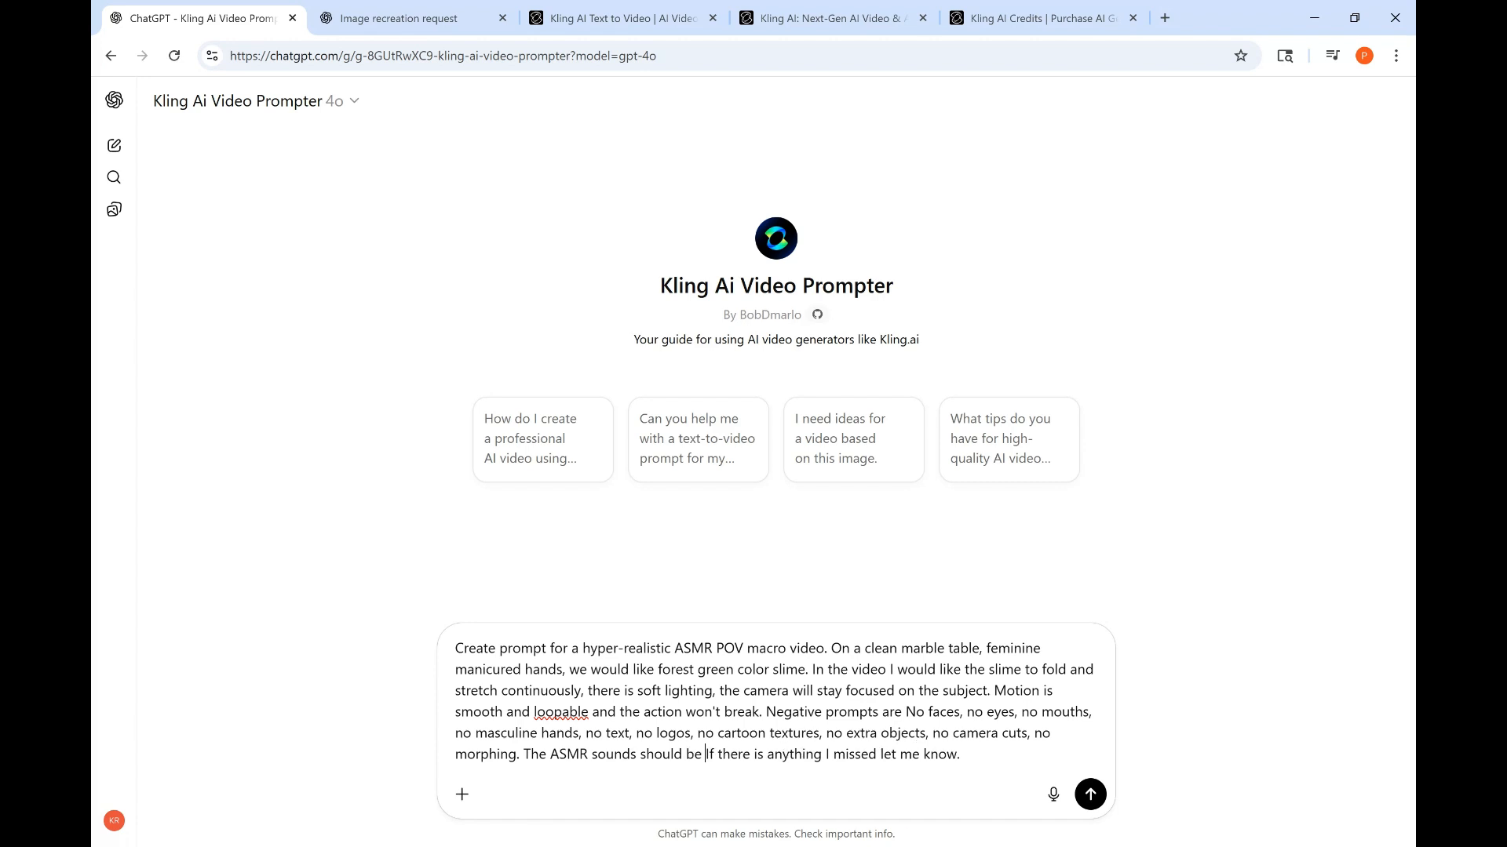
type("pull and relea")
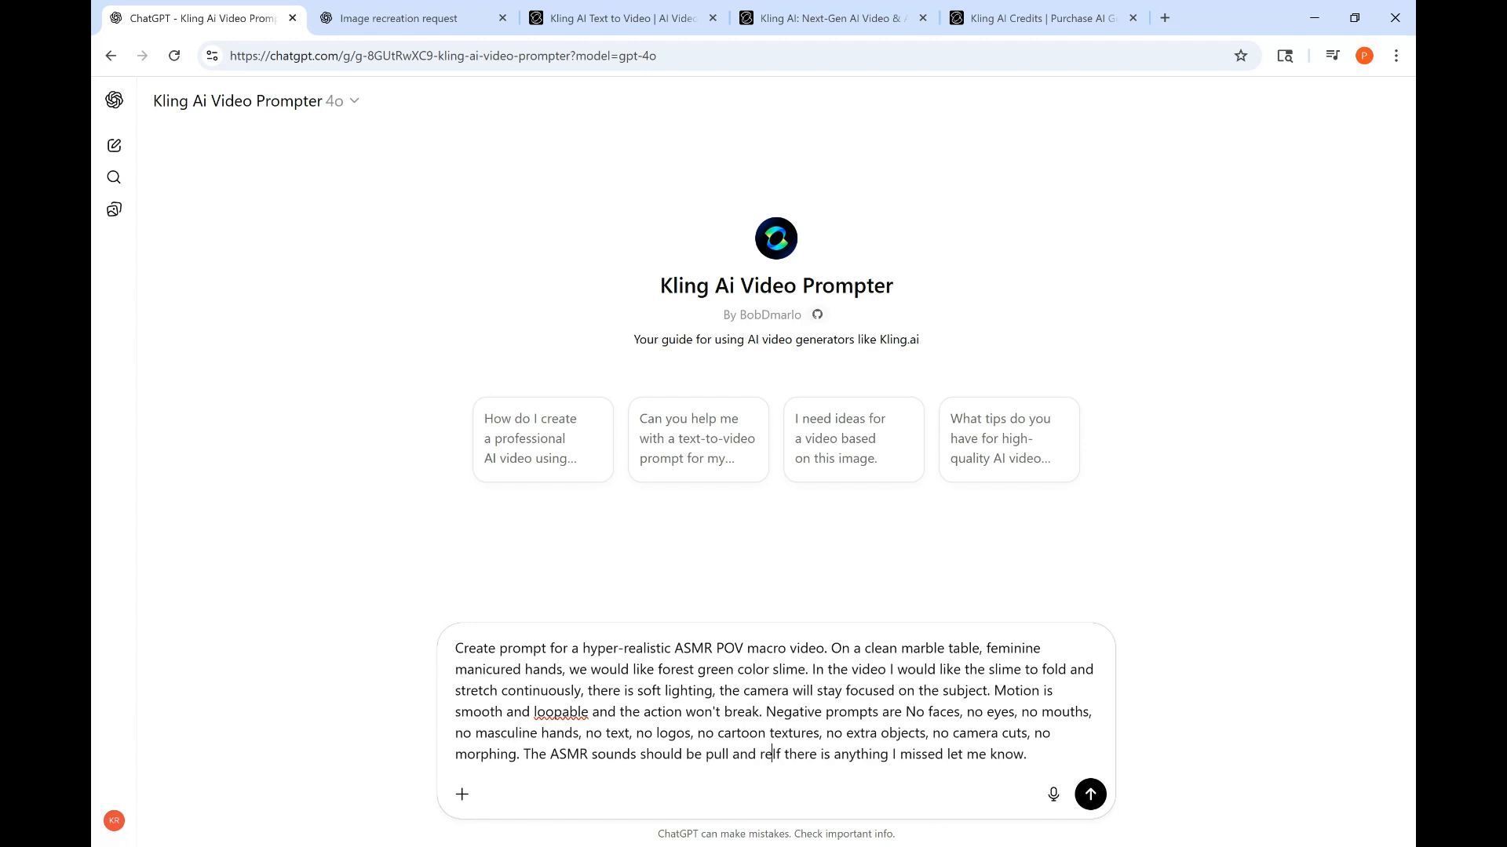
type("se, and ")
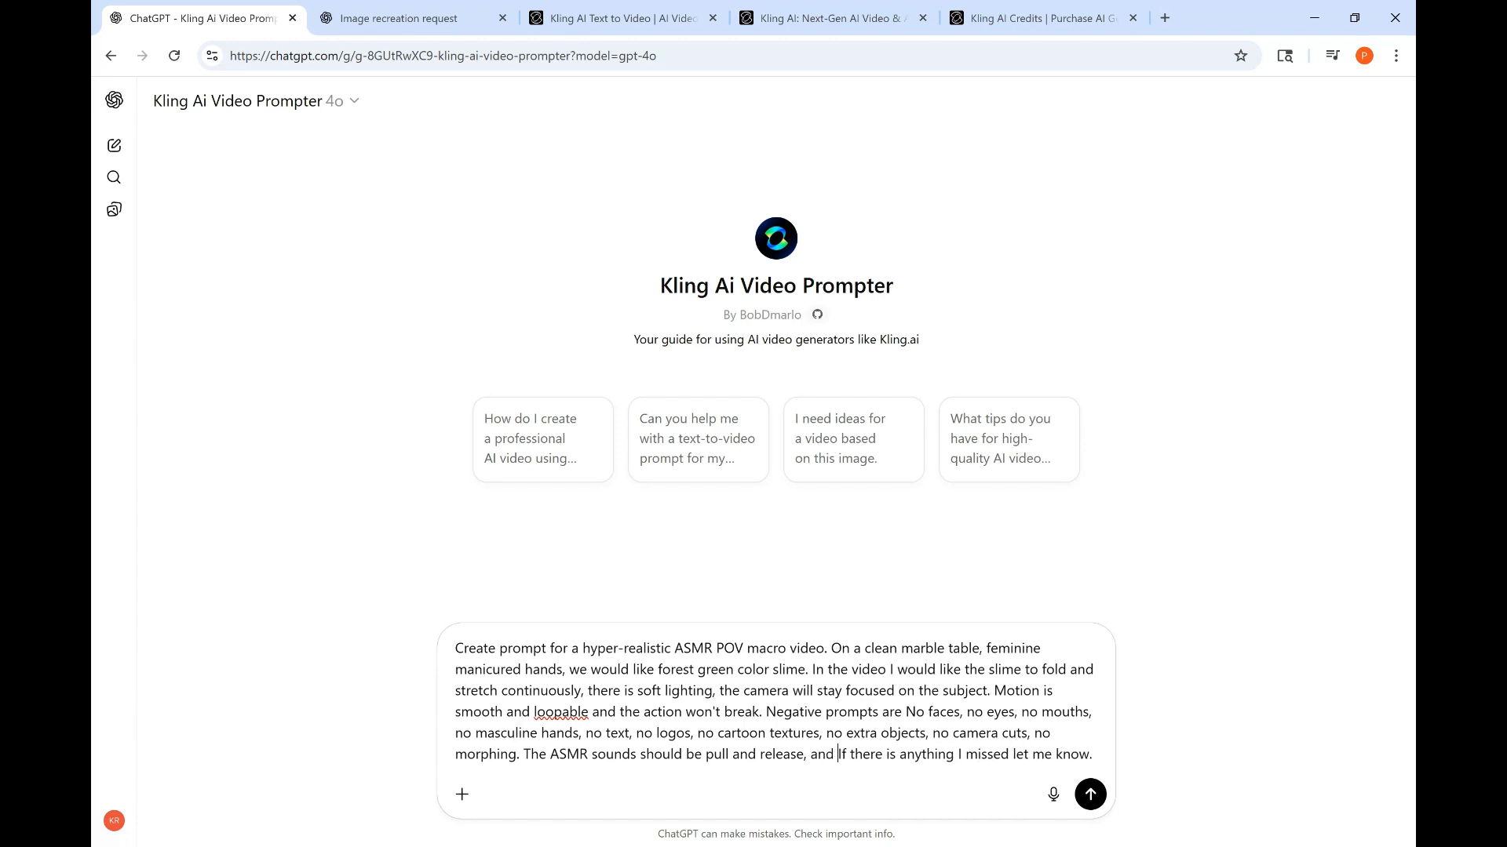
type("squishy, s")
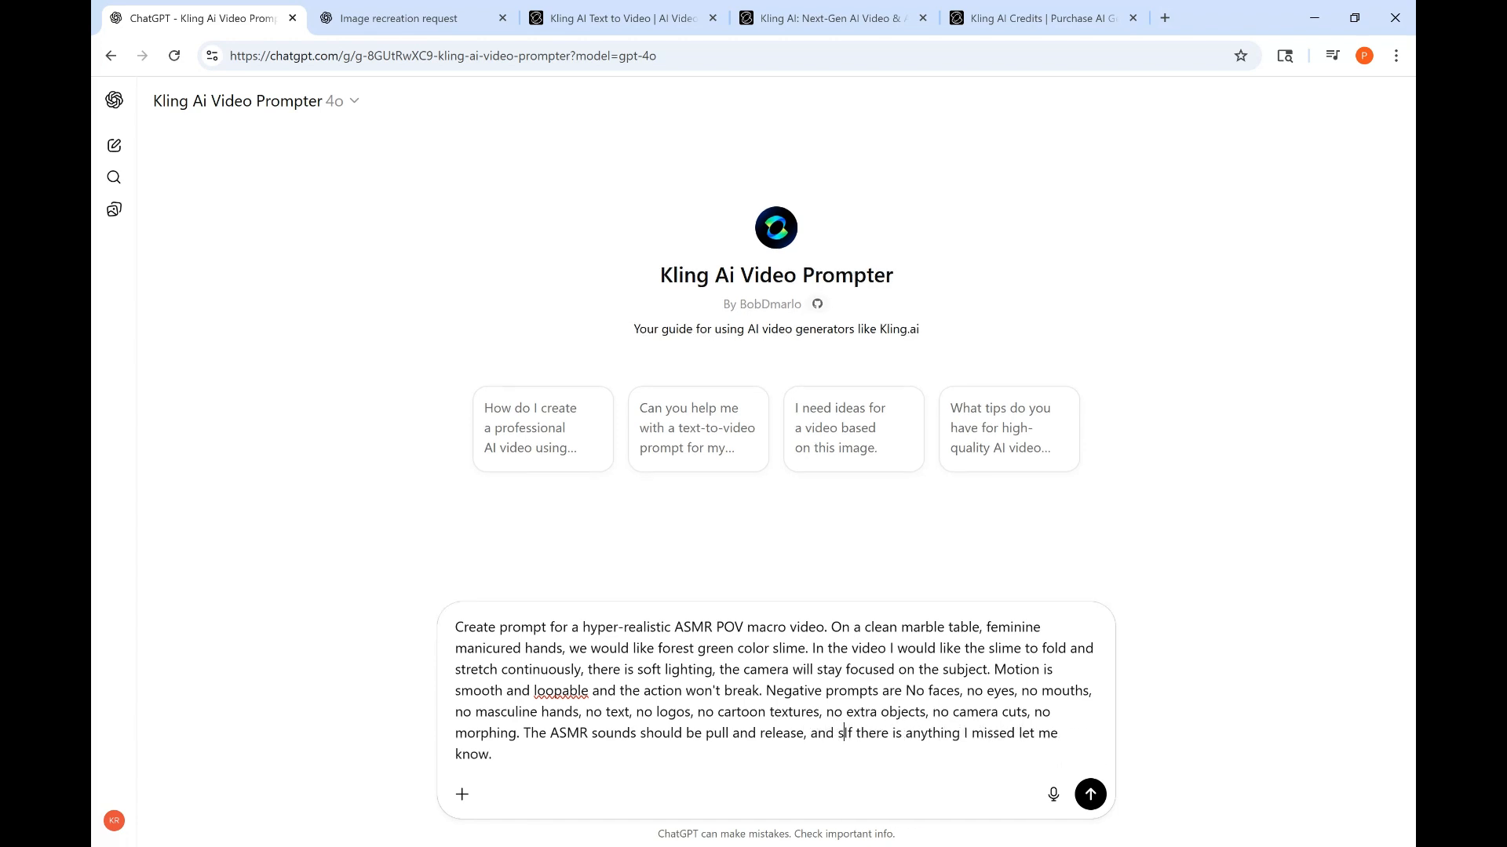
type("tick")
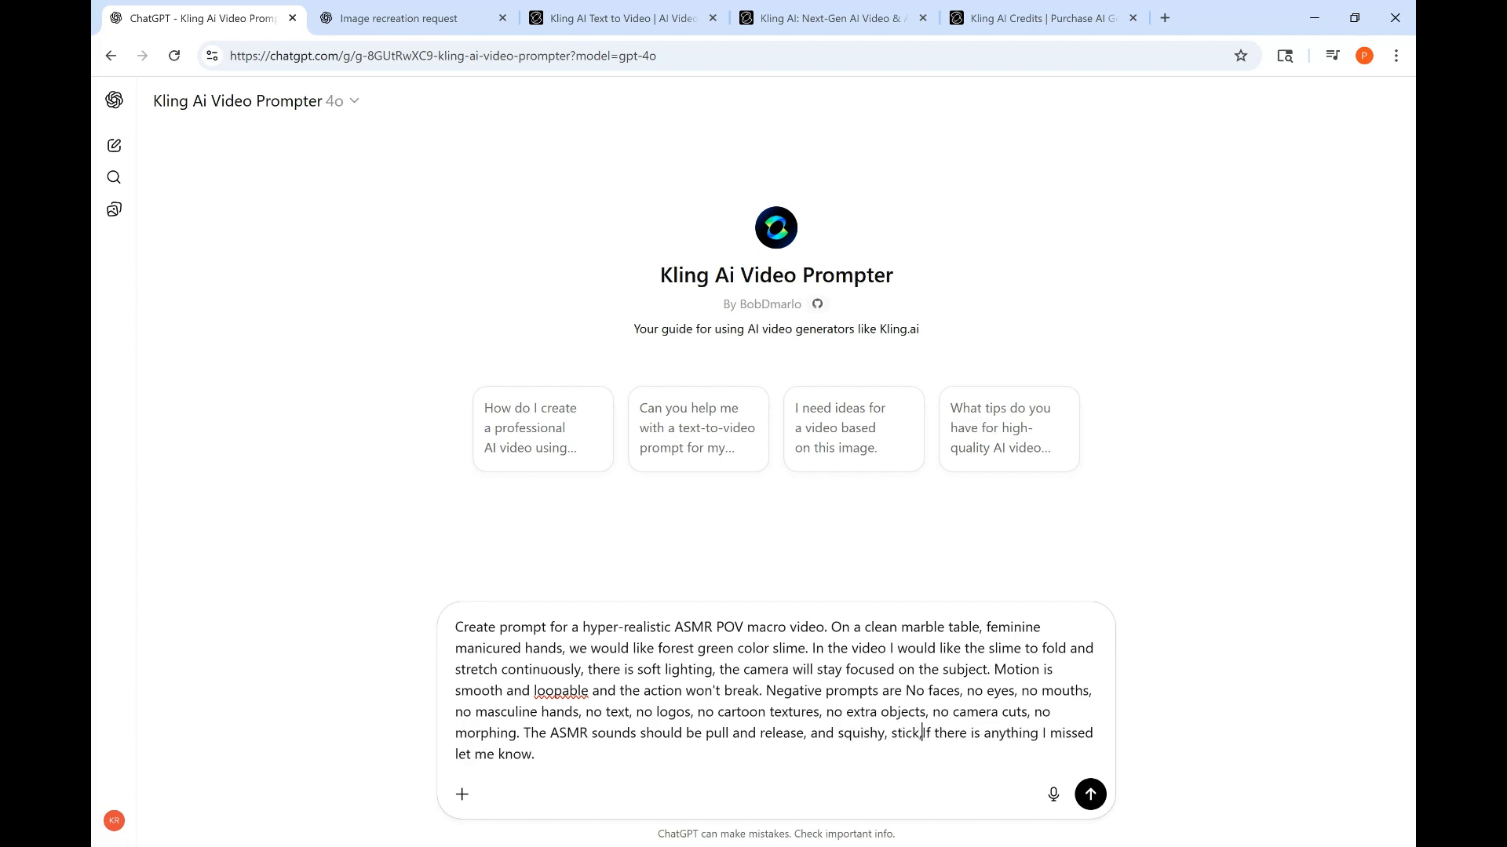
type("y, and ")
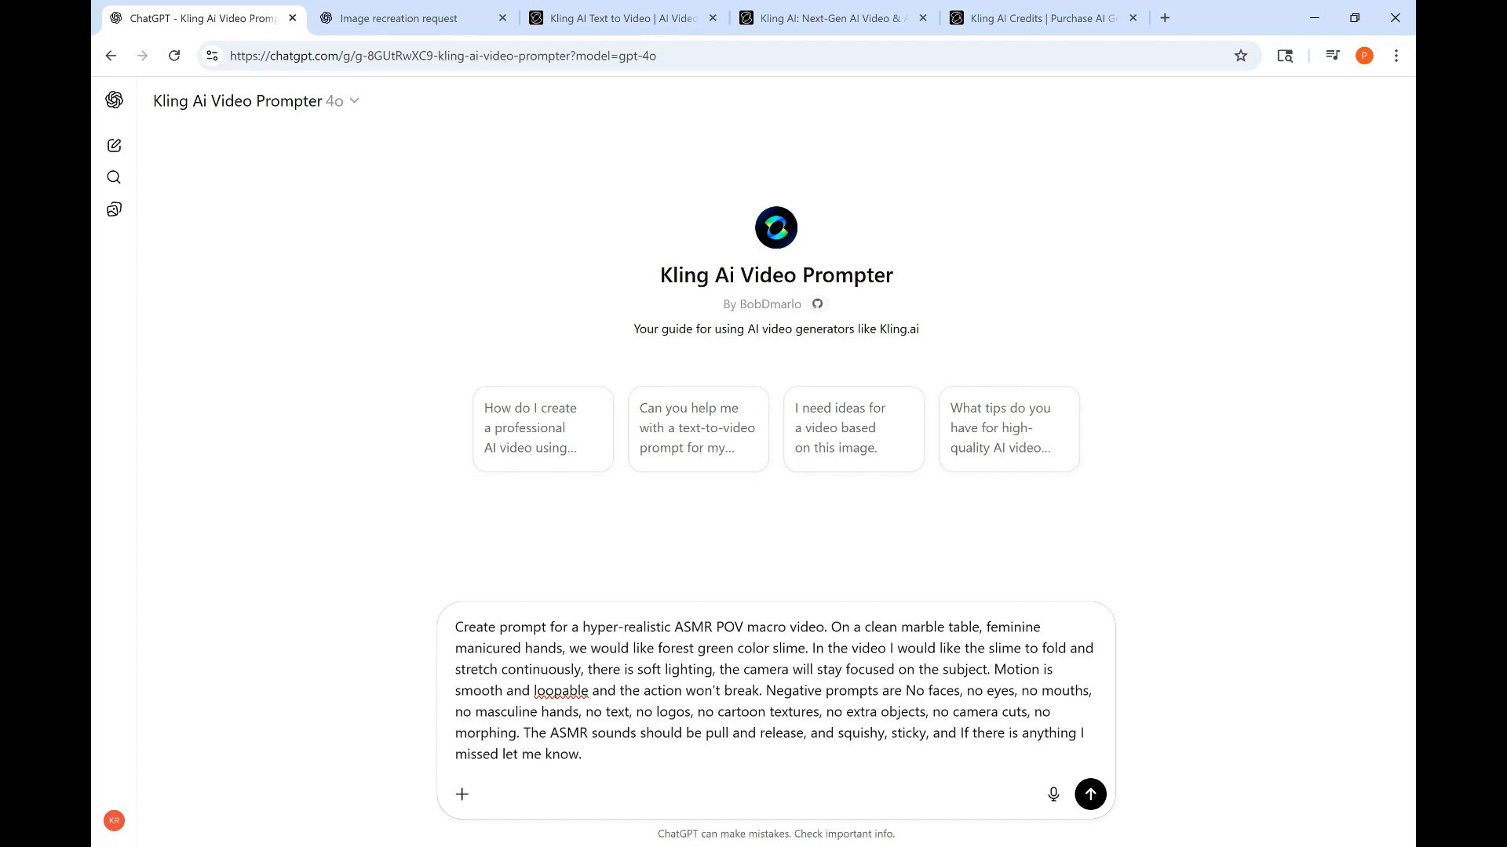
type("stretchy.")
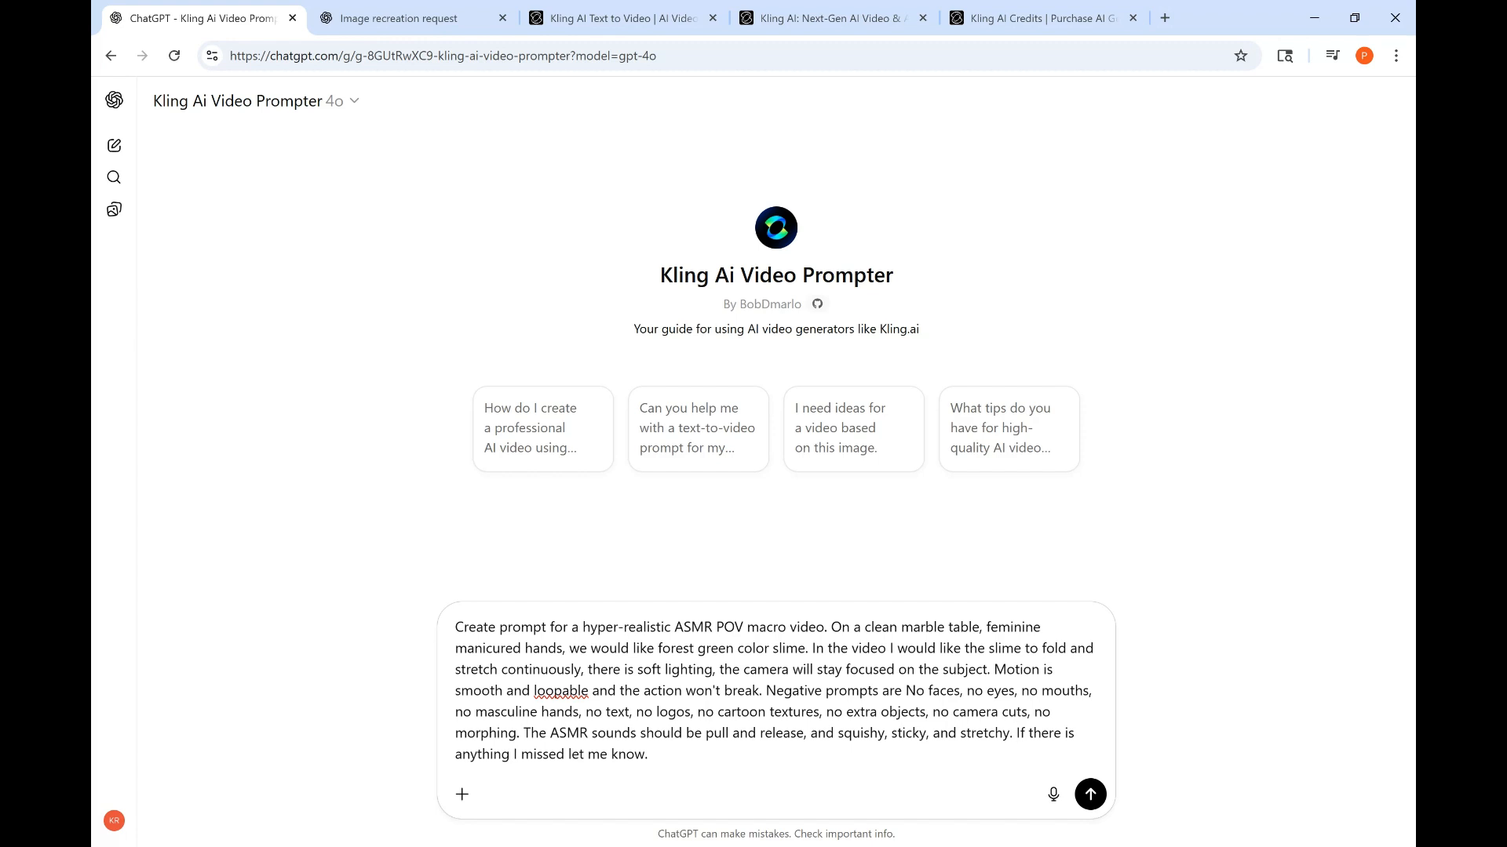
left_click(1090, 795)
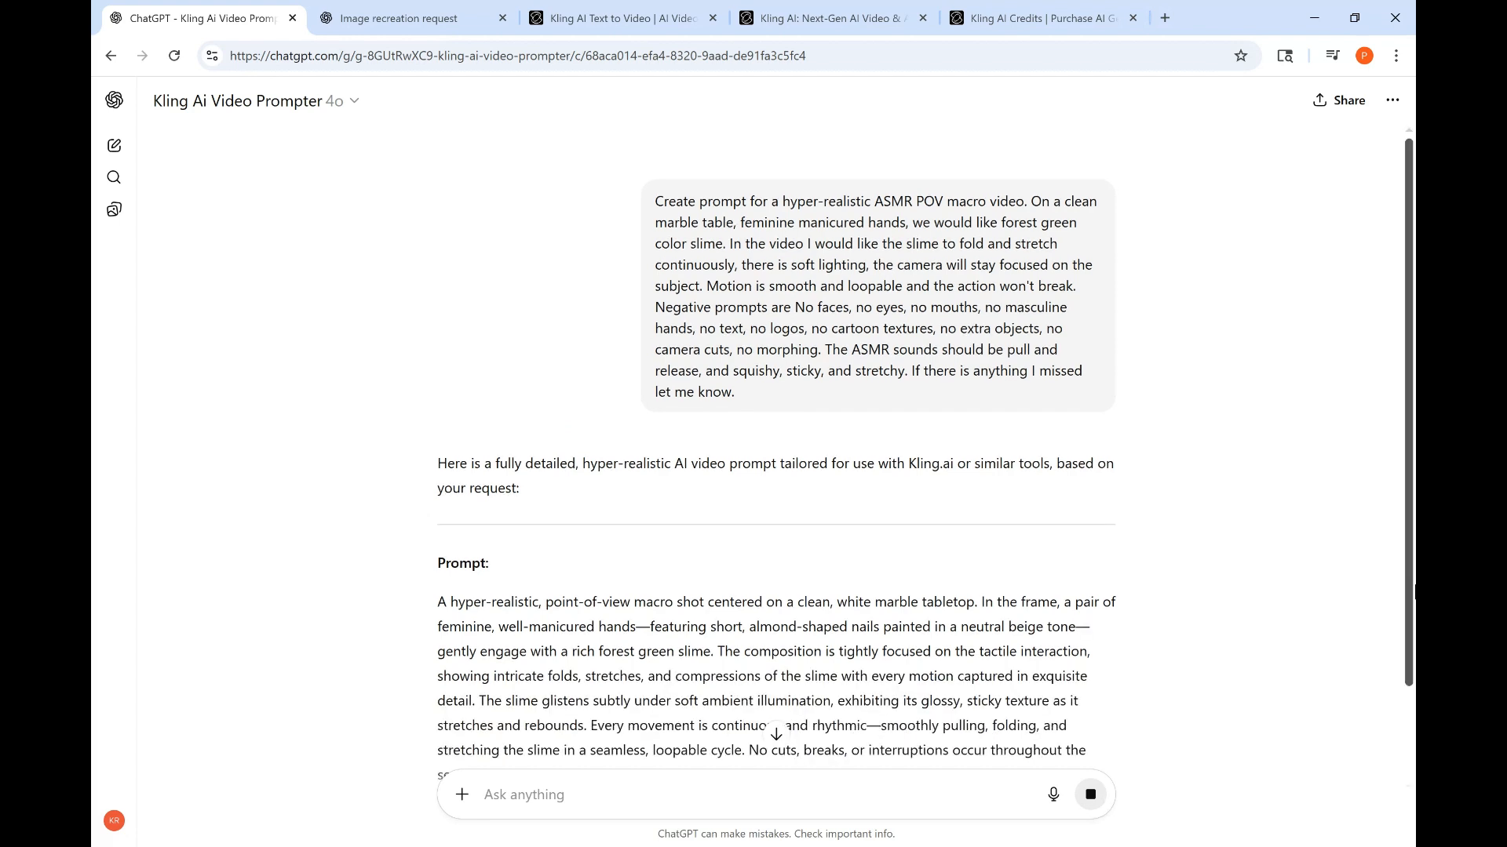
- Try pasting all three prompt paragraphs from the reply into the video prompt field, then clear the field
scroll(613, 500, "down", 3)
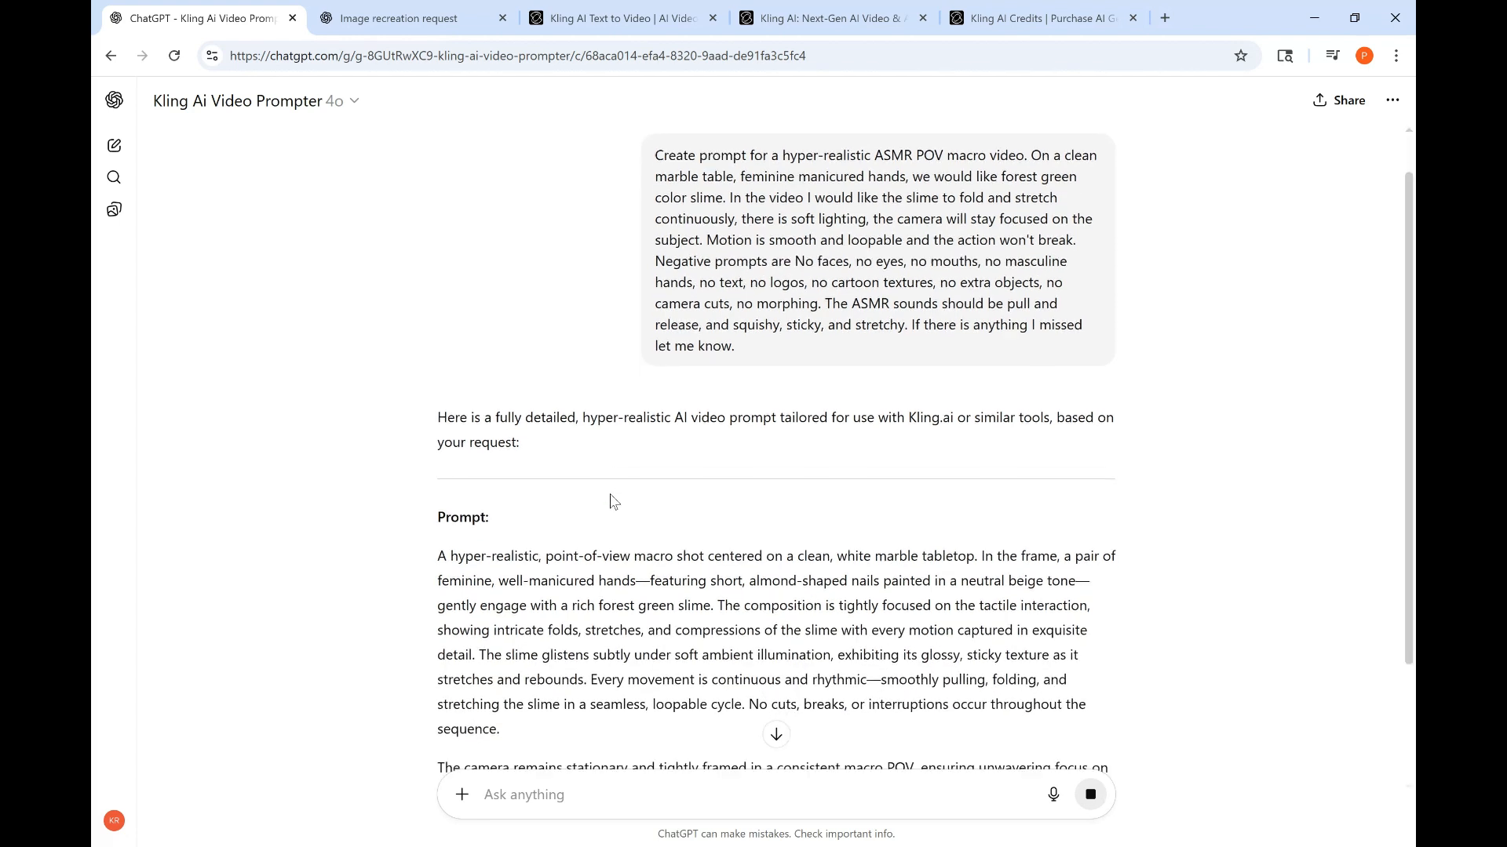
scroll(612, 500, "down", 4)
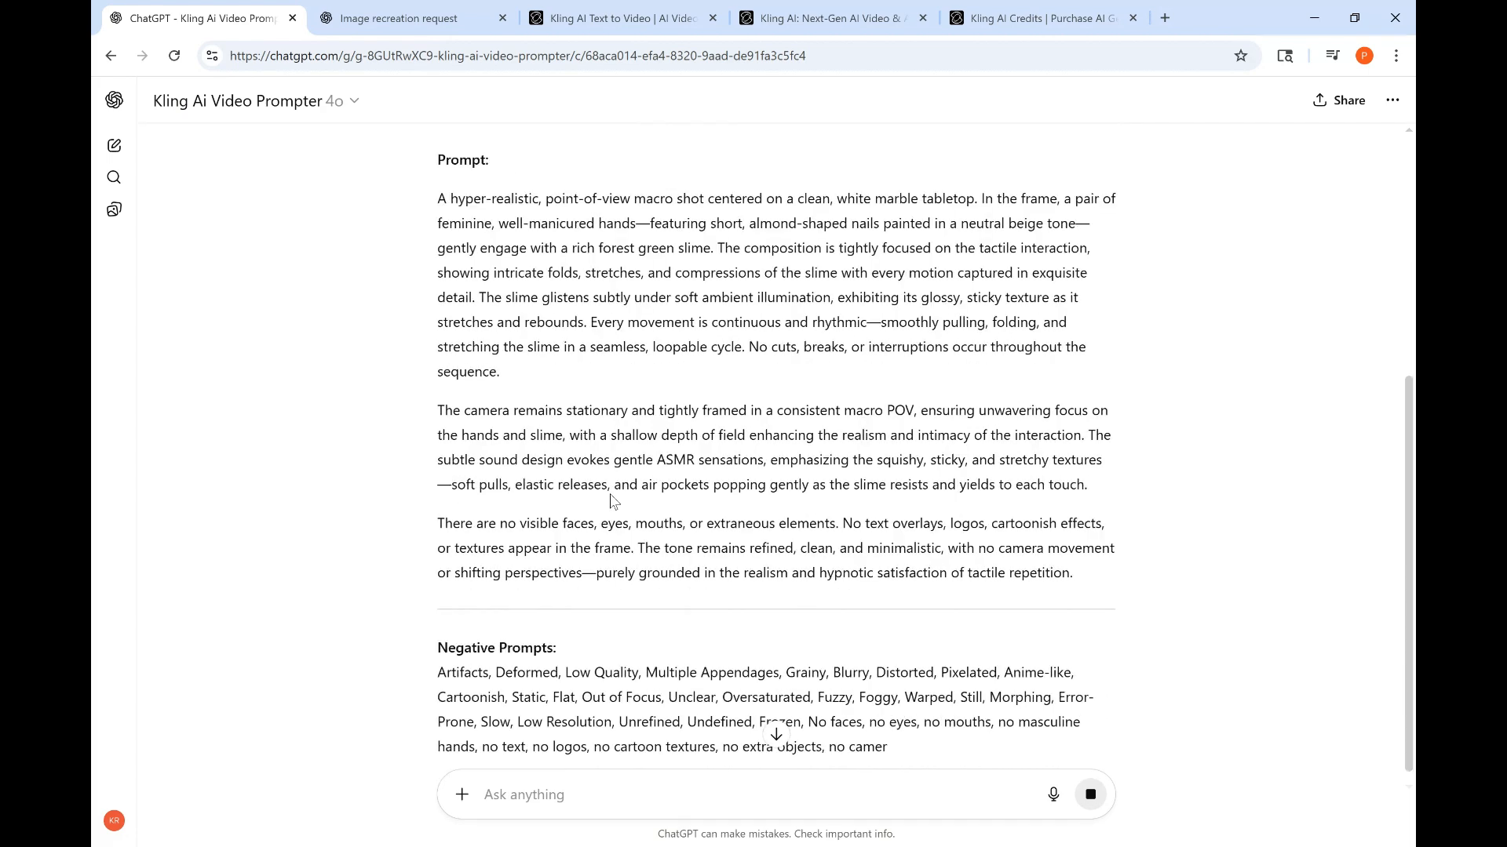
scroll(612, 497, "up", 1)
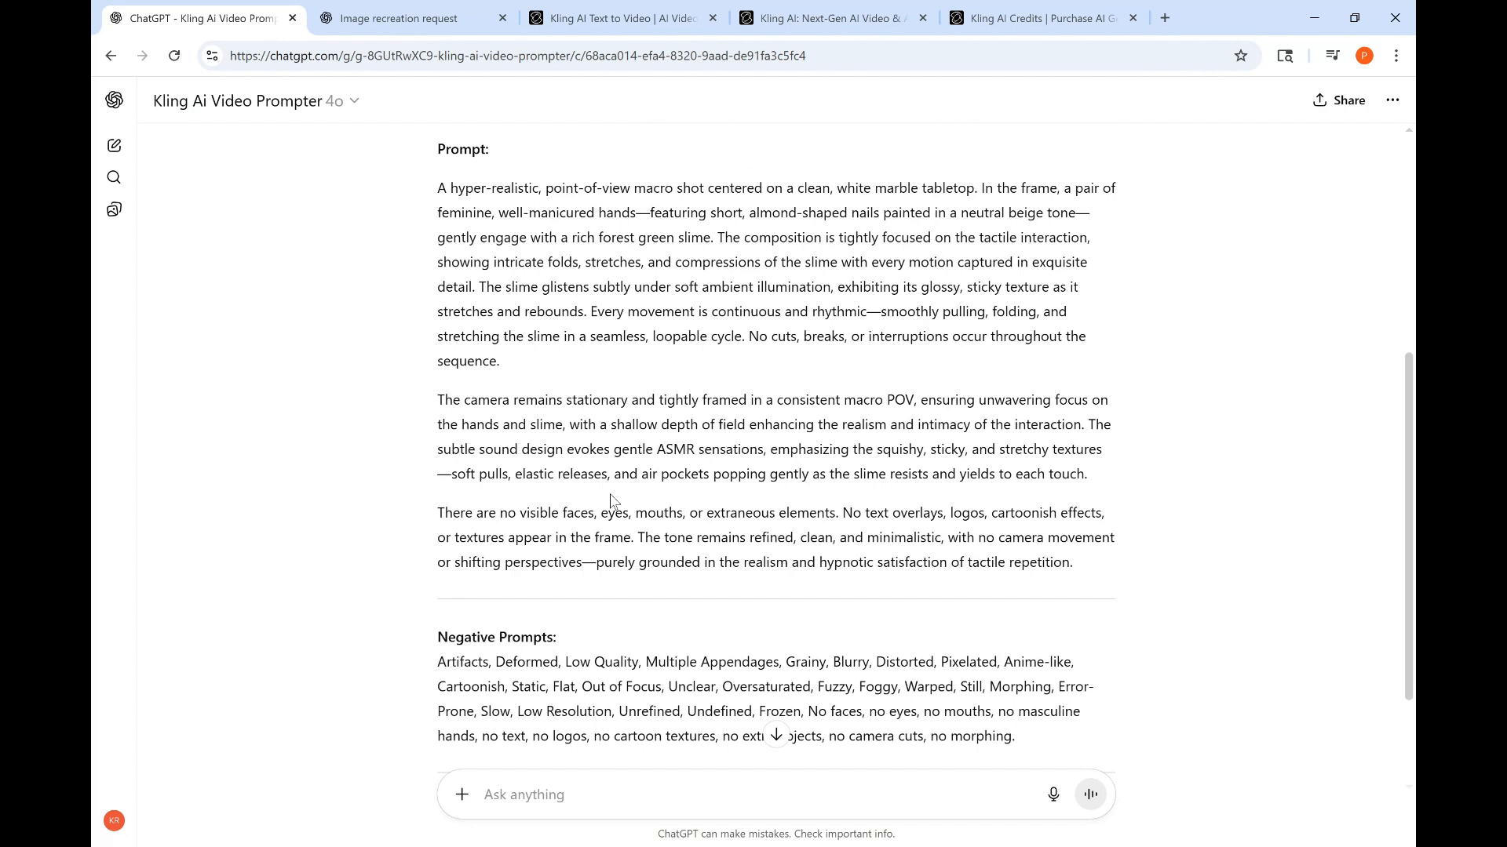
left_click_drag(436, 188, 1094, 251)
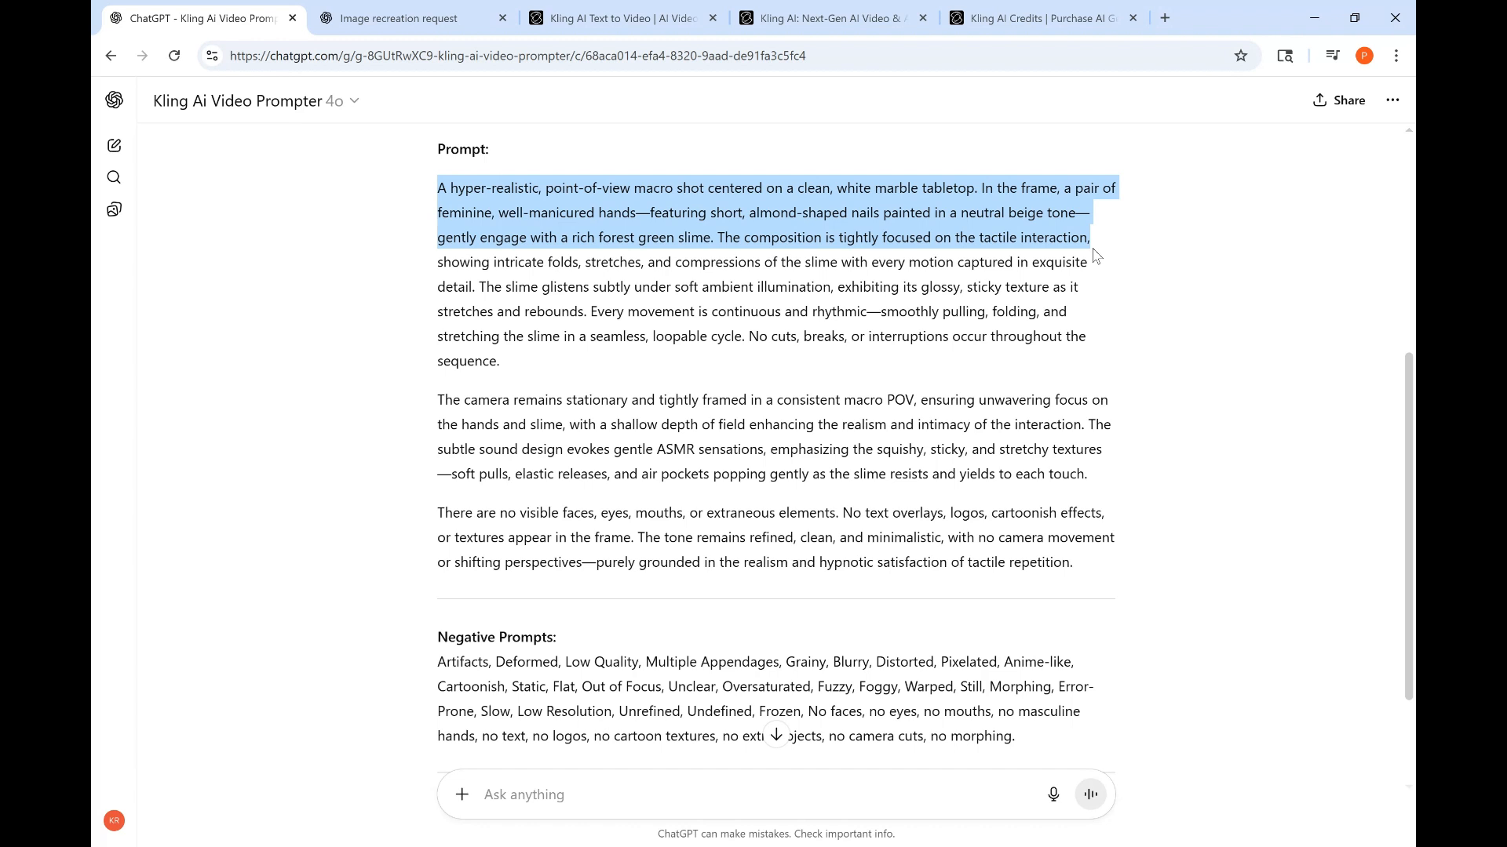
left_click_drag(1095, 255, 1101, 317)
key("ctrl+c")
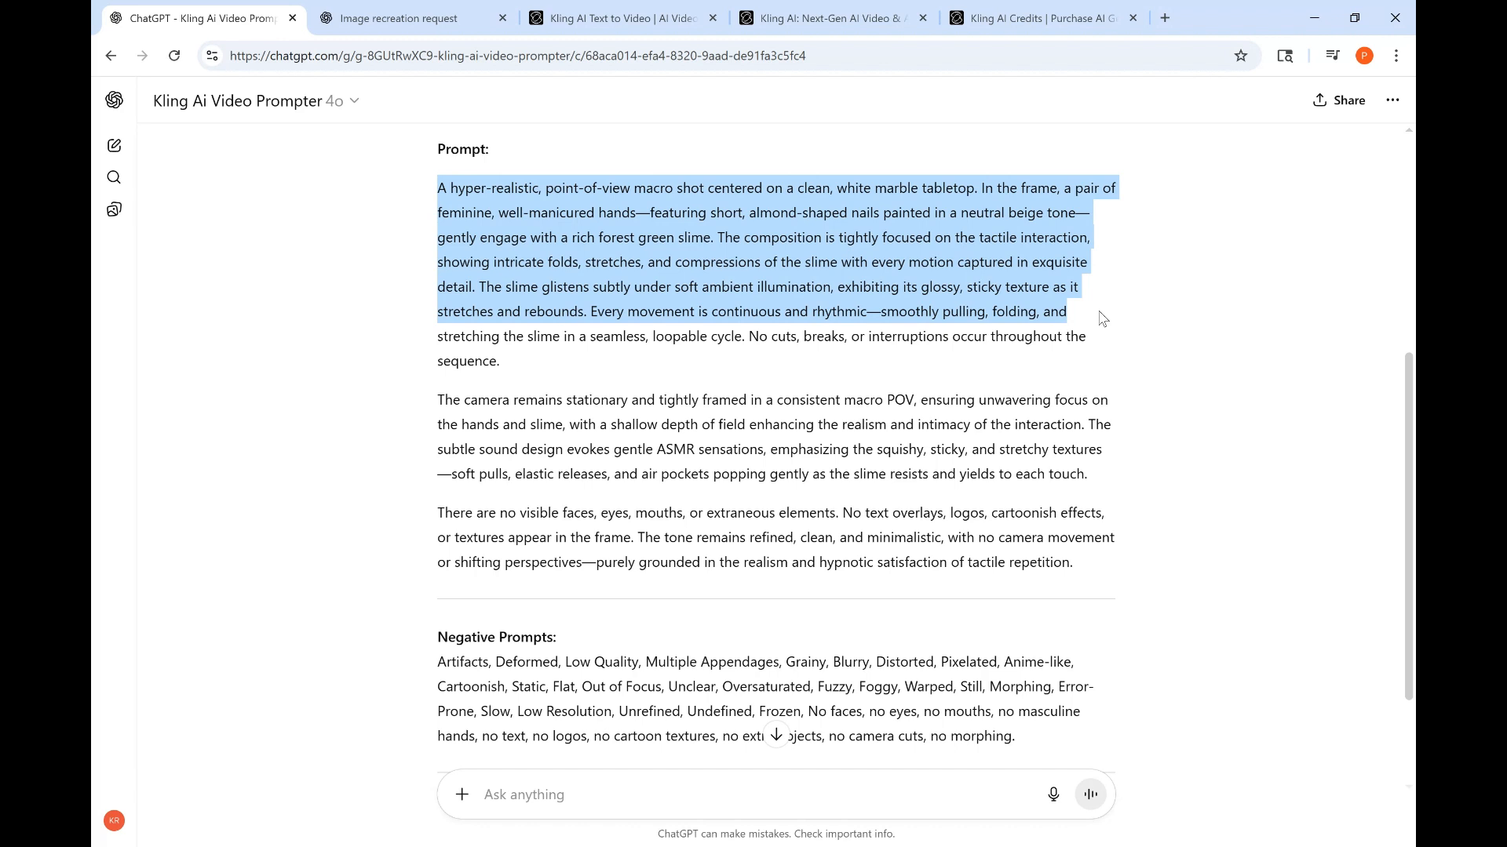
left_click_drag(1100, 317, 1155, 585)
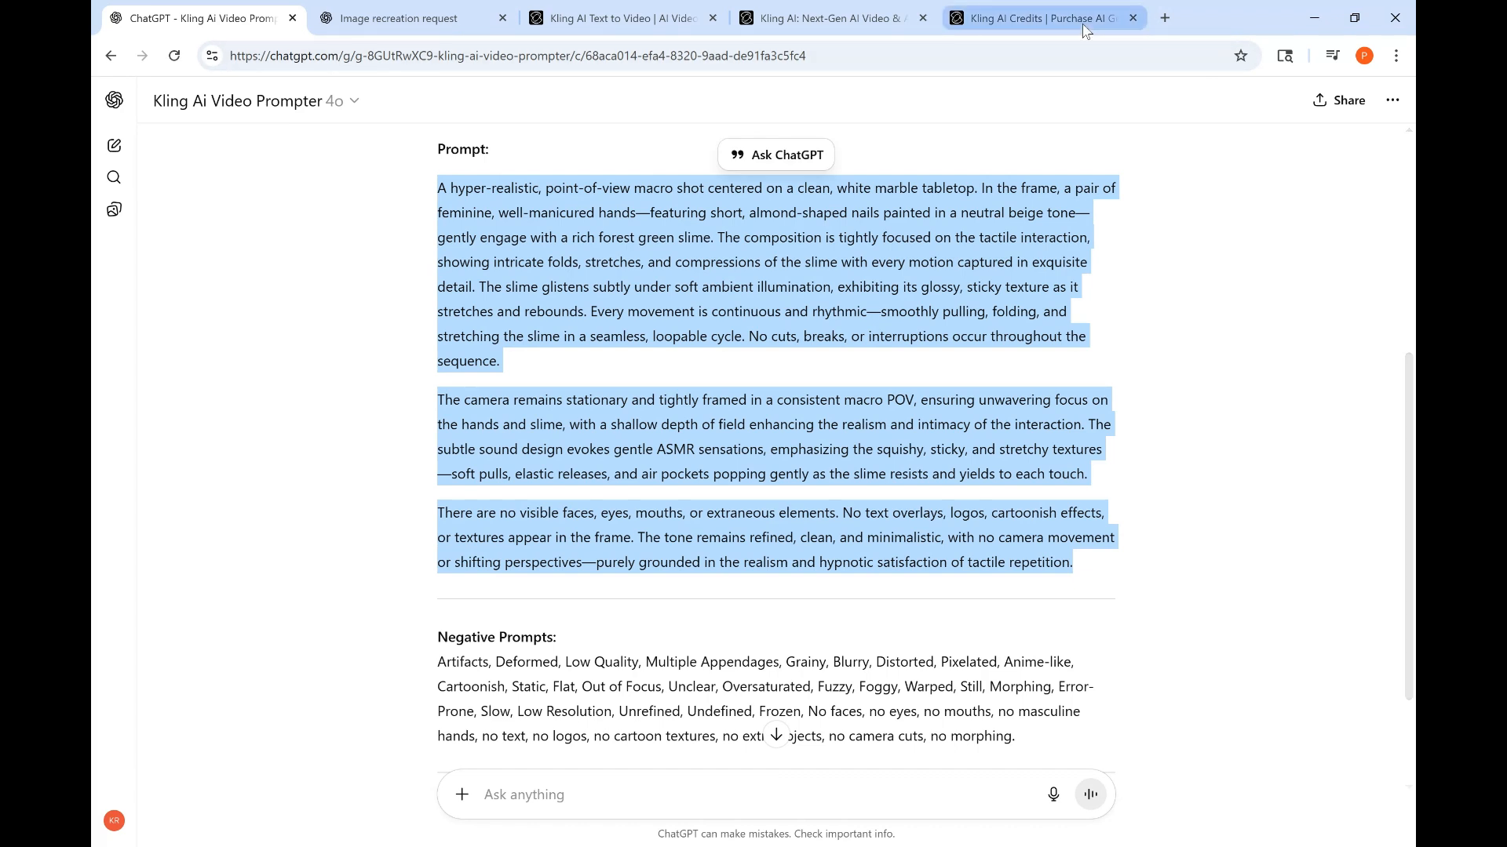
left_click(649, 19)
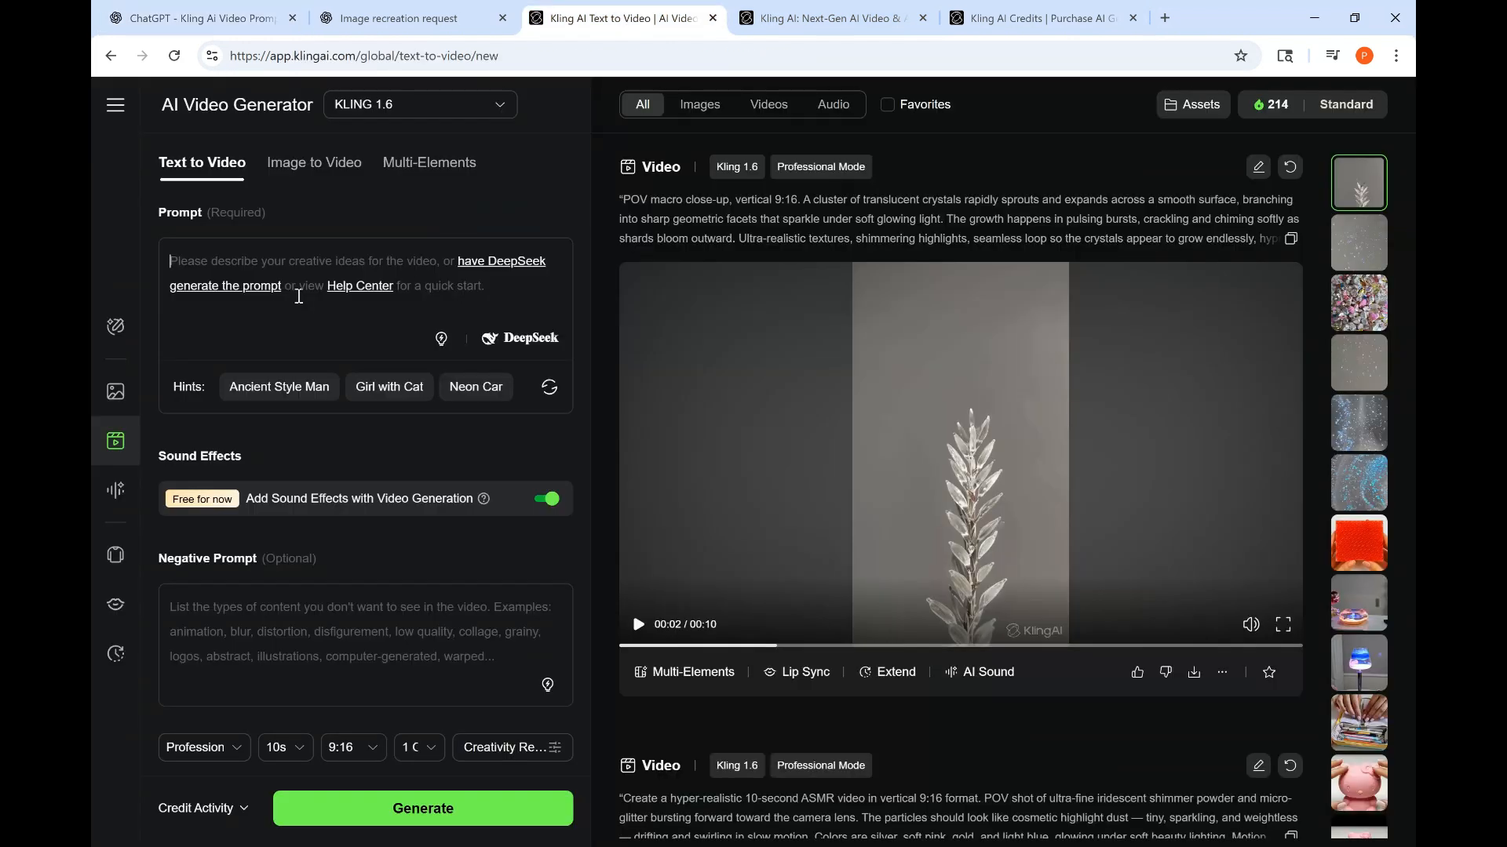
left_click(278, 291)
key("ctrl+v")
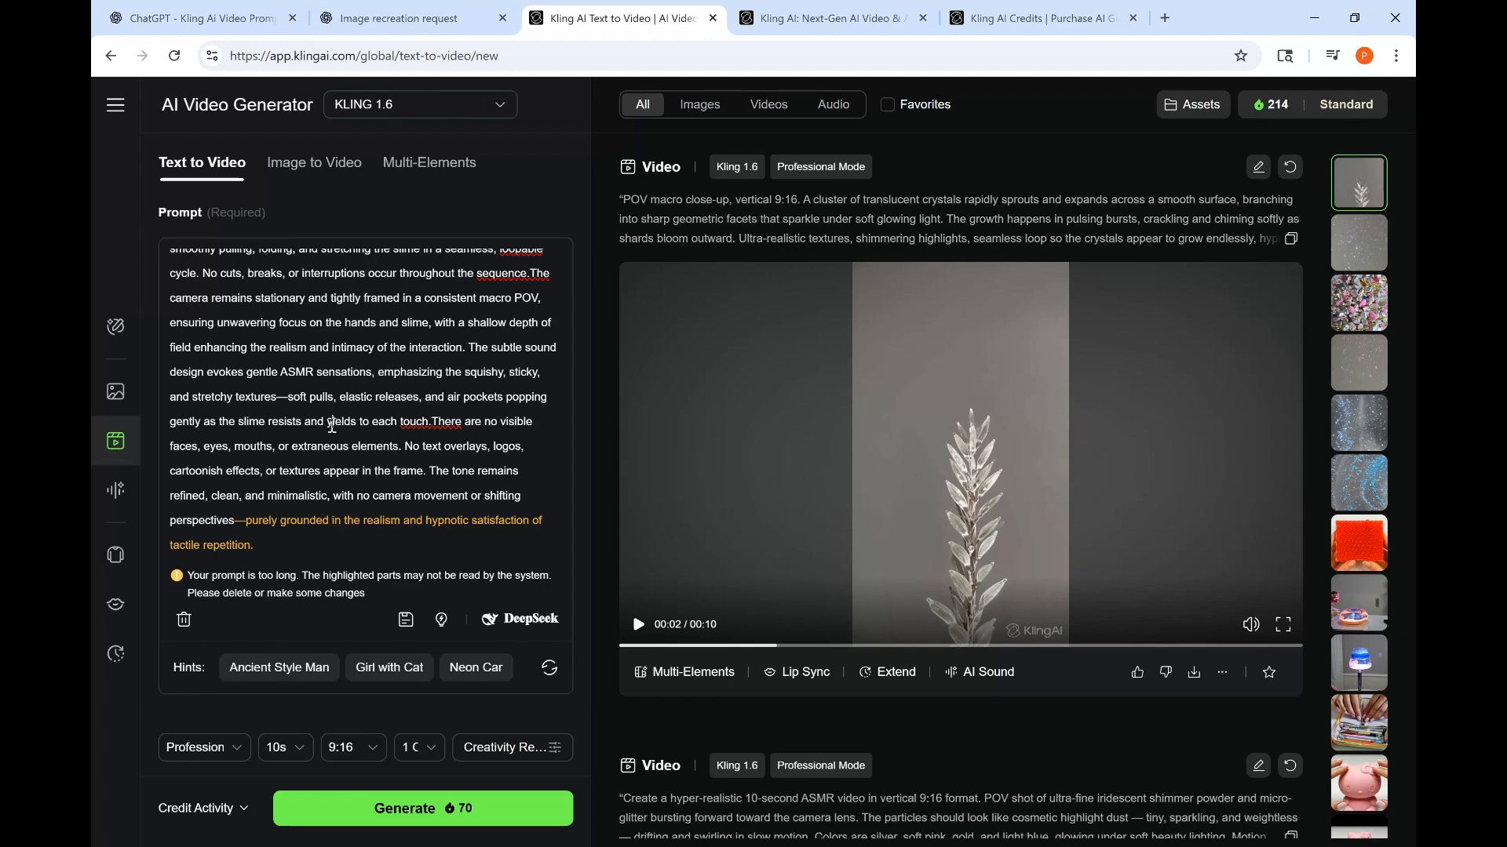
key("ctrl+a")
key("BackSpace")
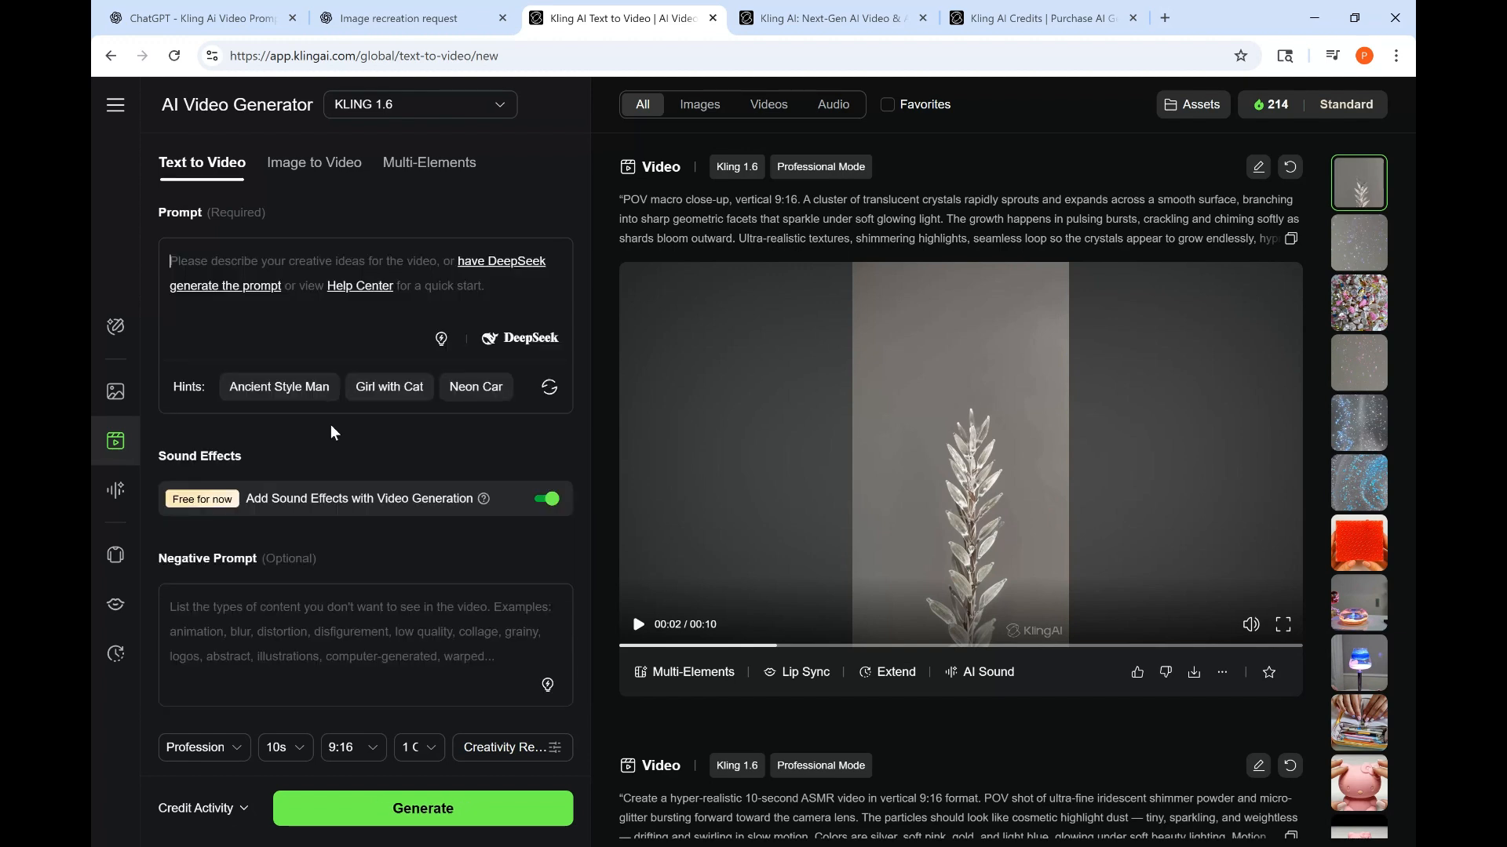
- Copy the reply's first two prompt paragraphs and paste them into the video prompt field
left_click(233, 17)
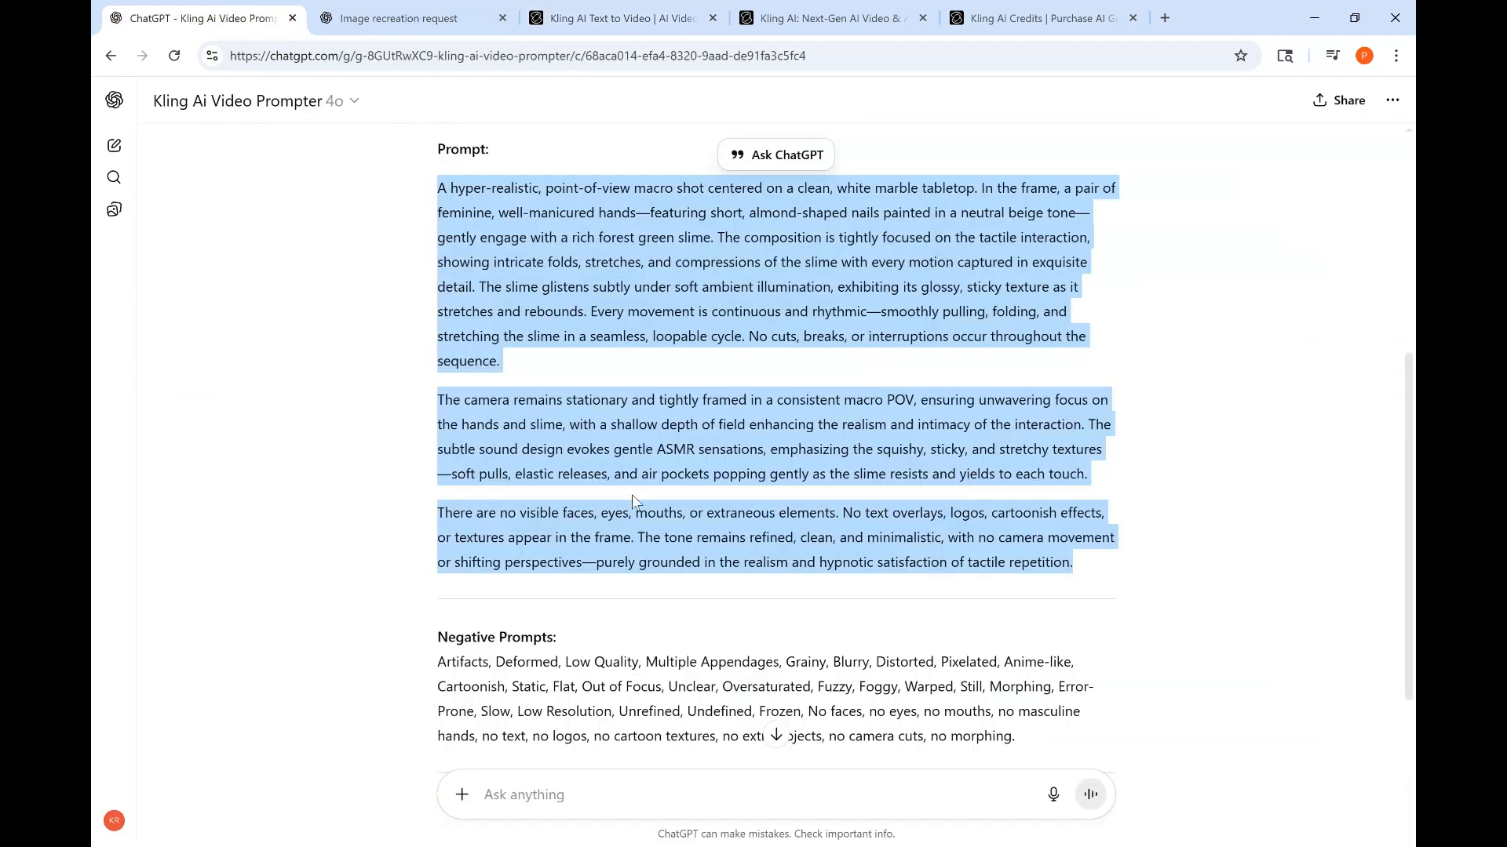
left_click(550, 777)
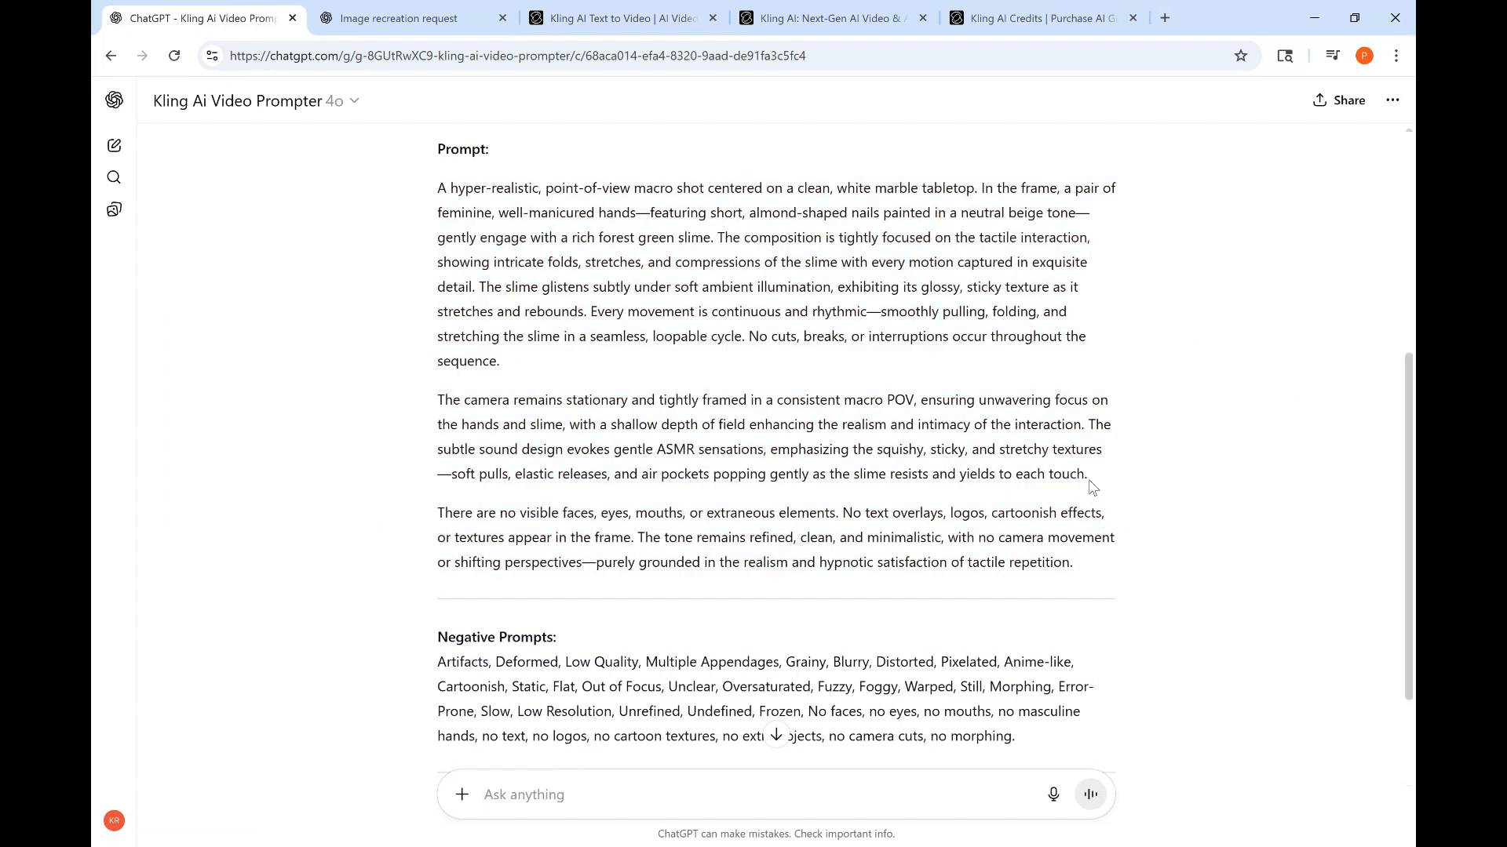
left_click_drag(765, 711, 960, 730)
left_click(853, 528)
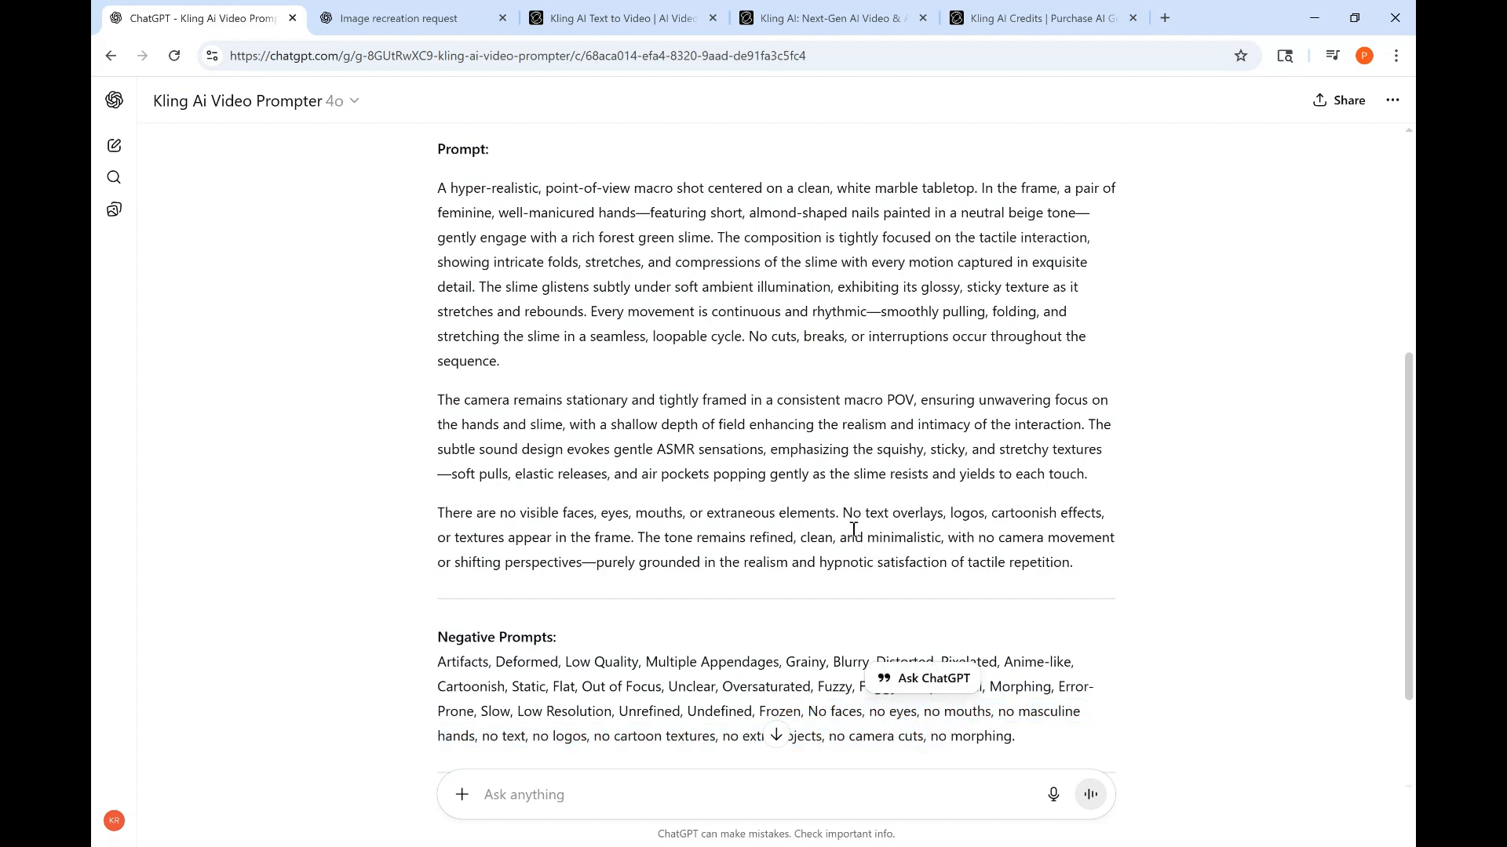
left_click_drag(1113, 476, 408, 189)
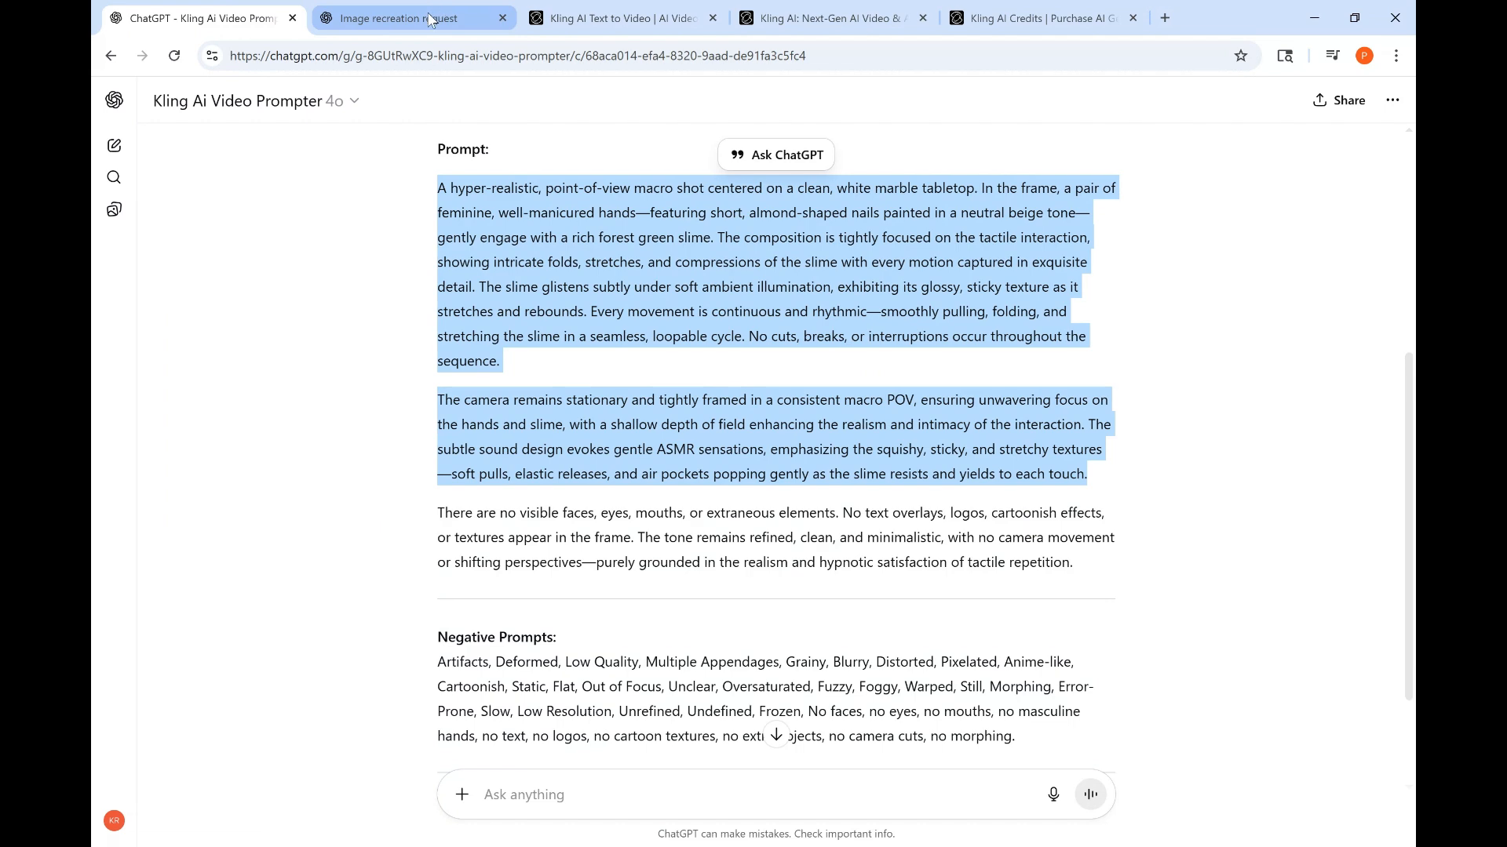
left_click(580, 12)
left_click(286, 271)
key("ctrl+v")
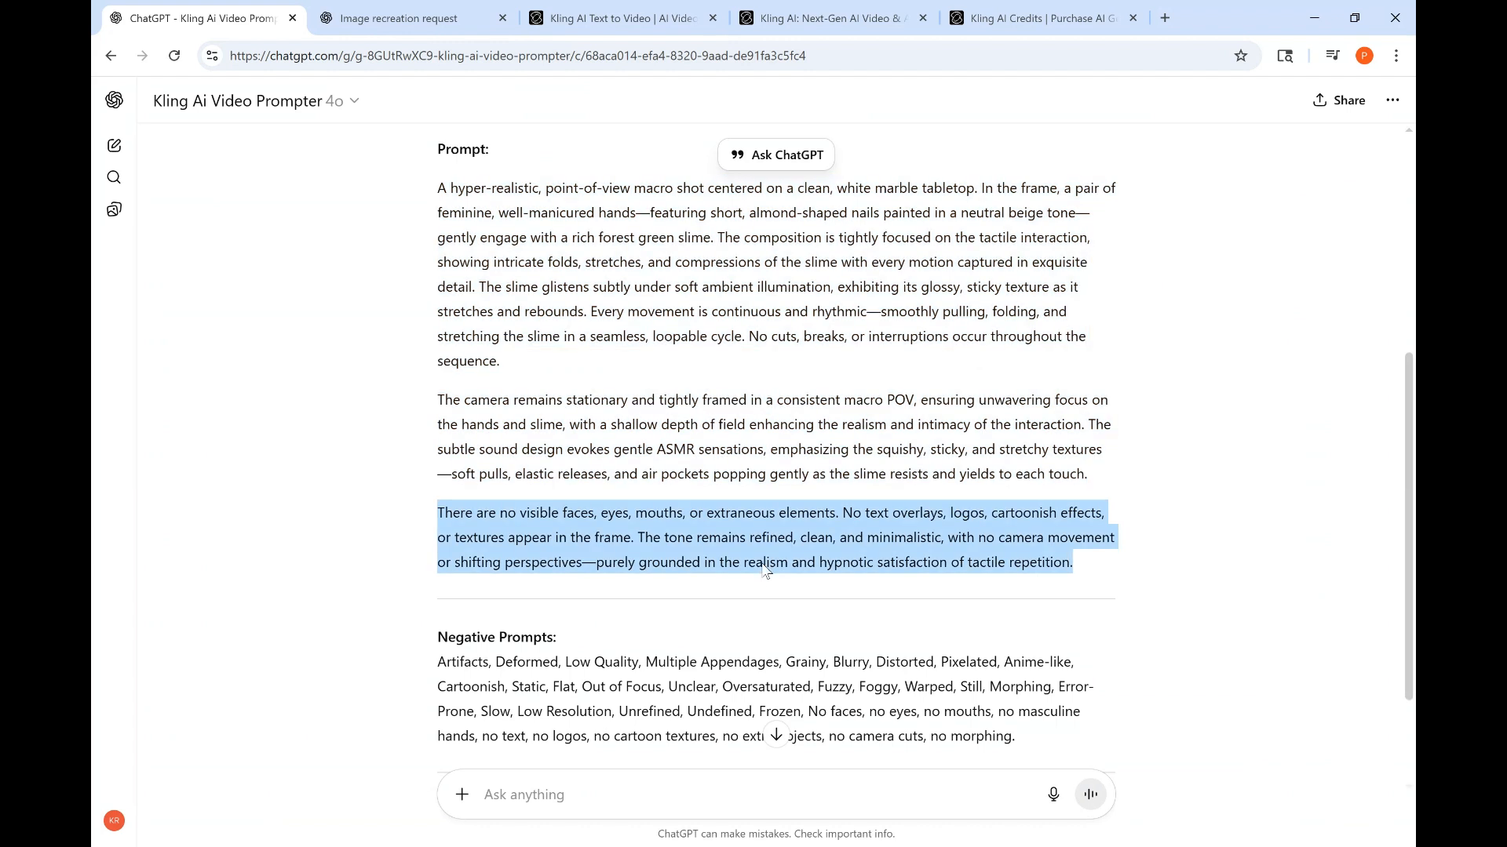
- Copy the third paragraph, about no visible faces and a minimal tone, into the Negative Prompt field
left_click_drag(762, 564, 1117, 566)
key("ctrl+c")
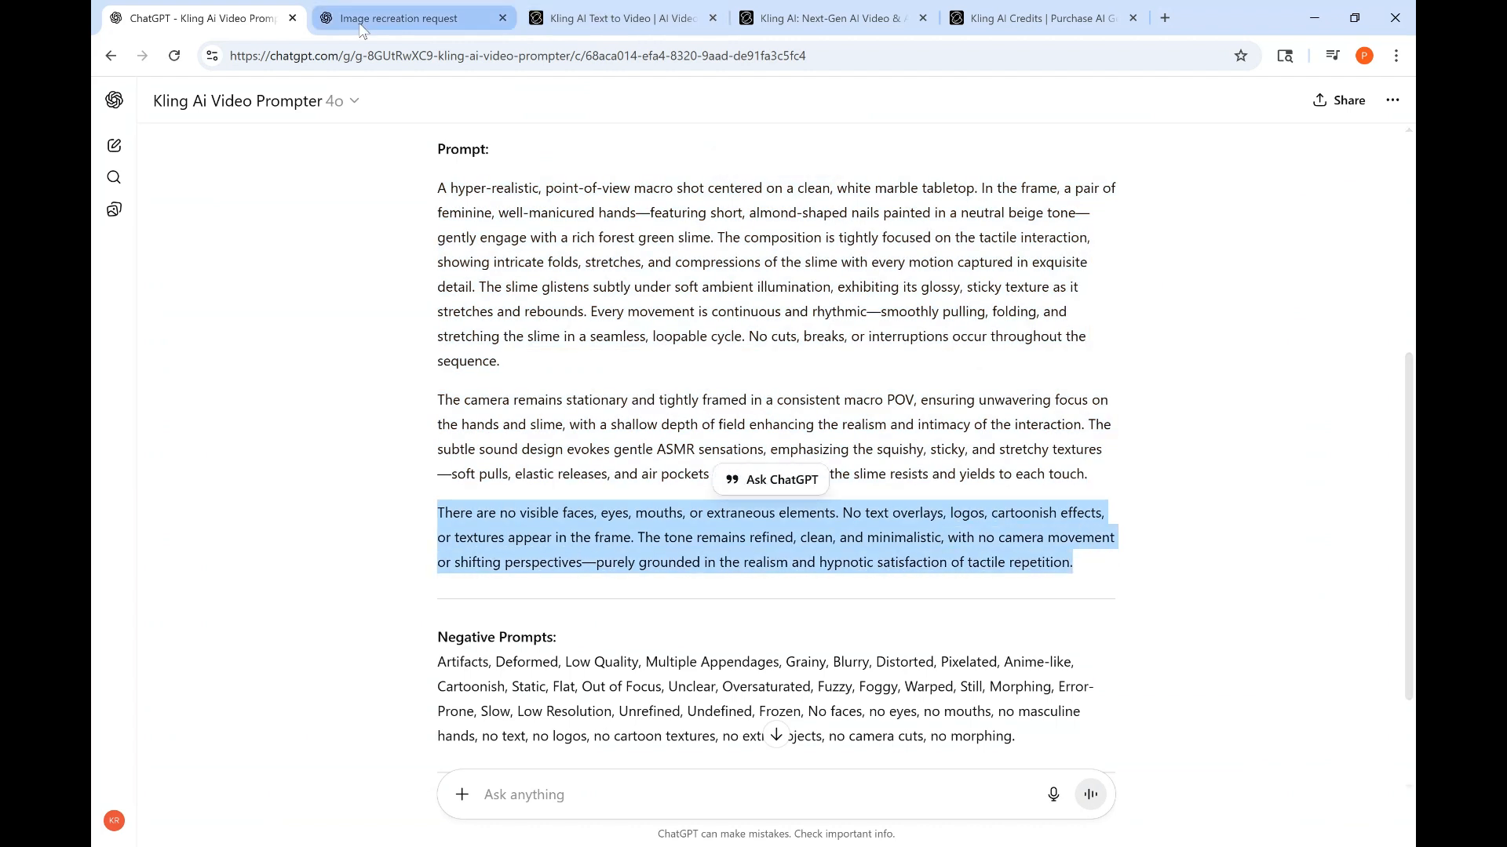
left_click(408, 17)
left_click(620, 17)
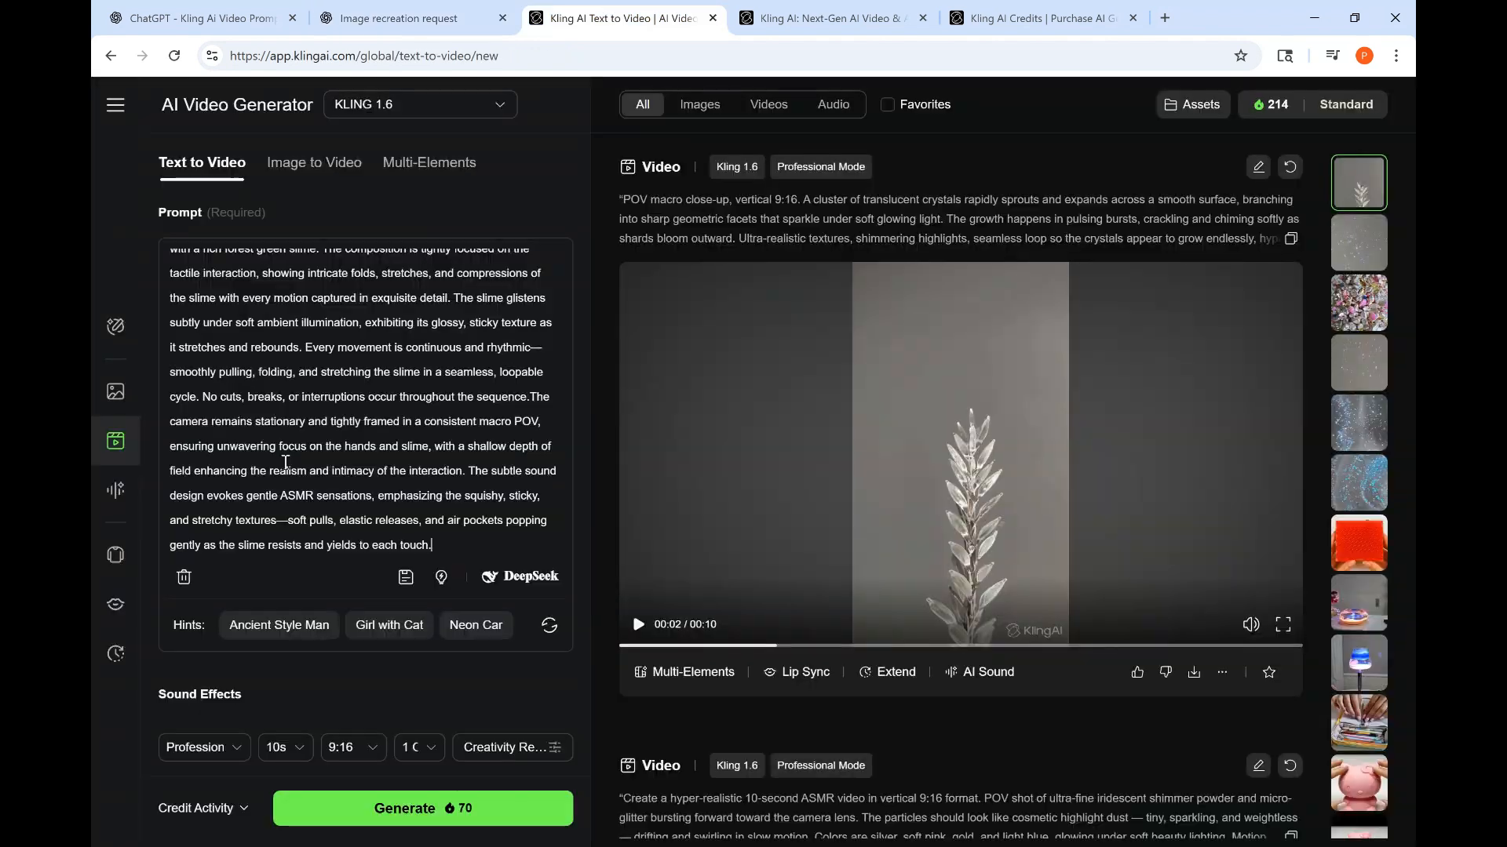
left_click(253, 690)
scroll(257, 696, "down", 3)
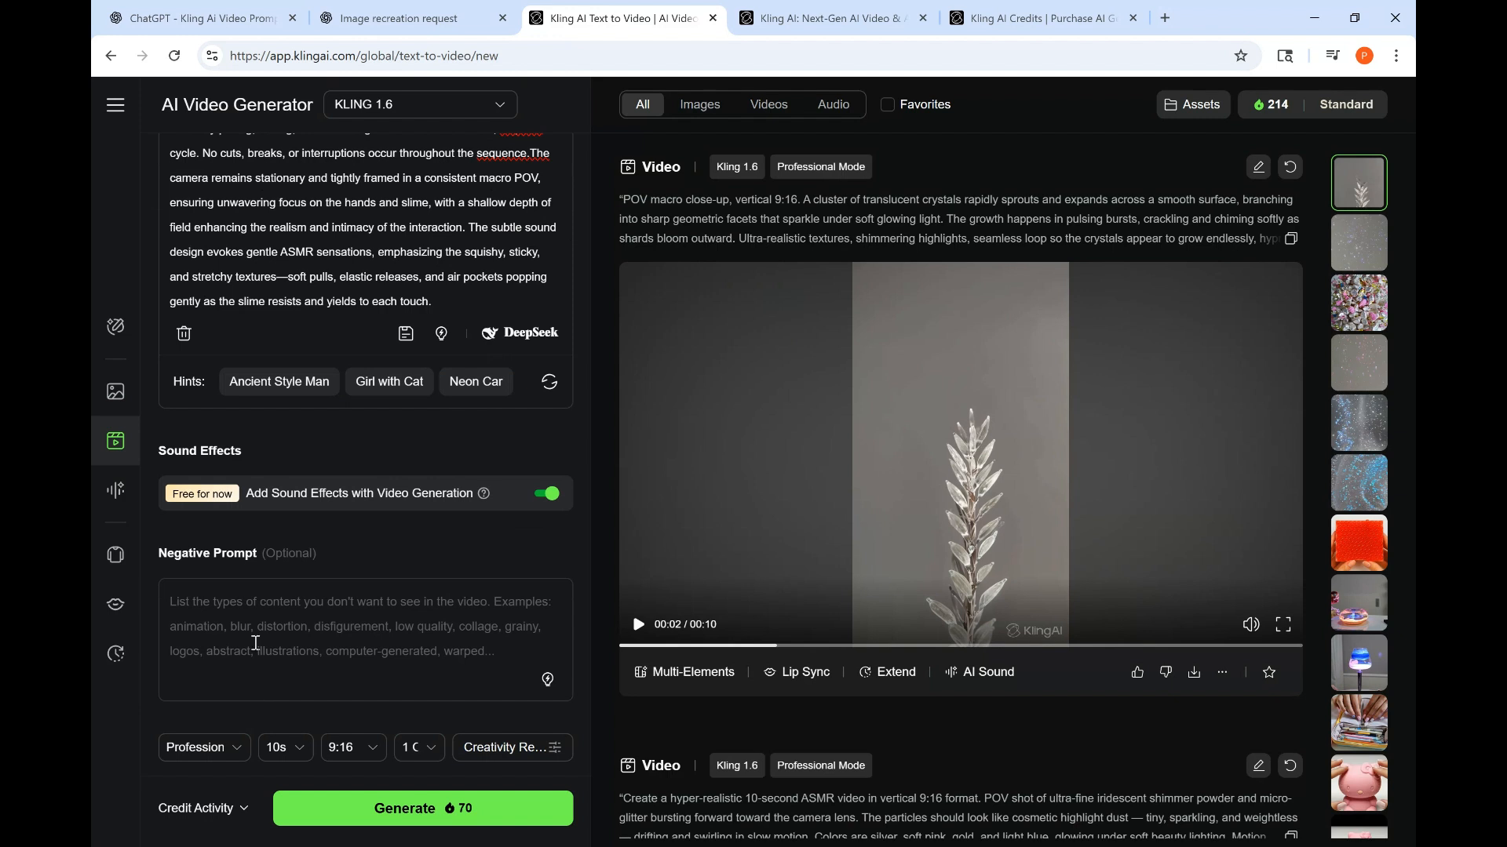
left_click(238, 604)
key("ctrl+v")
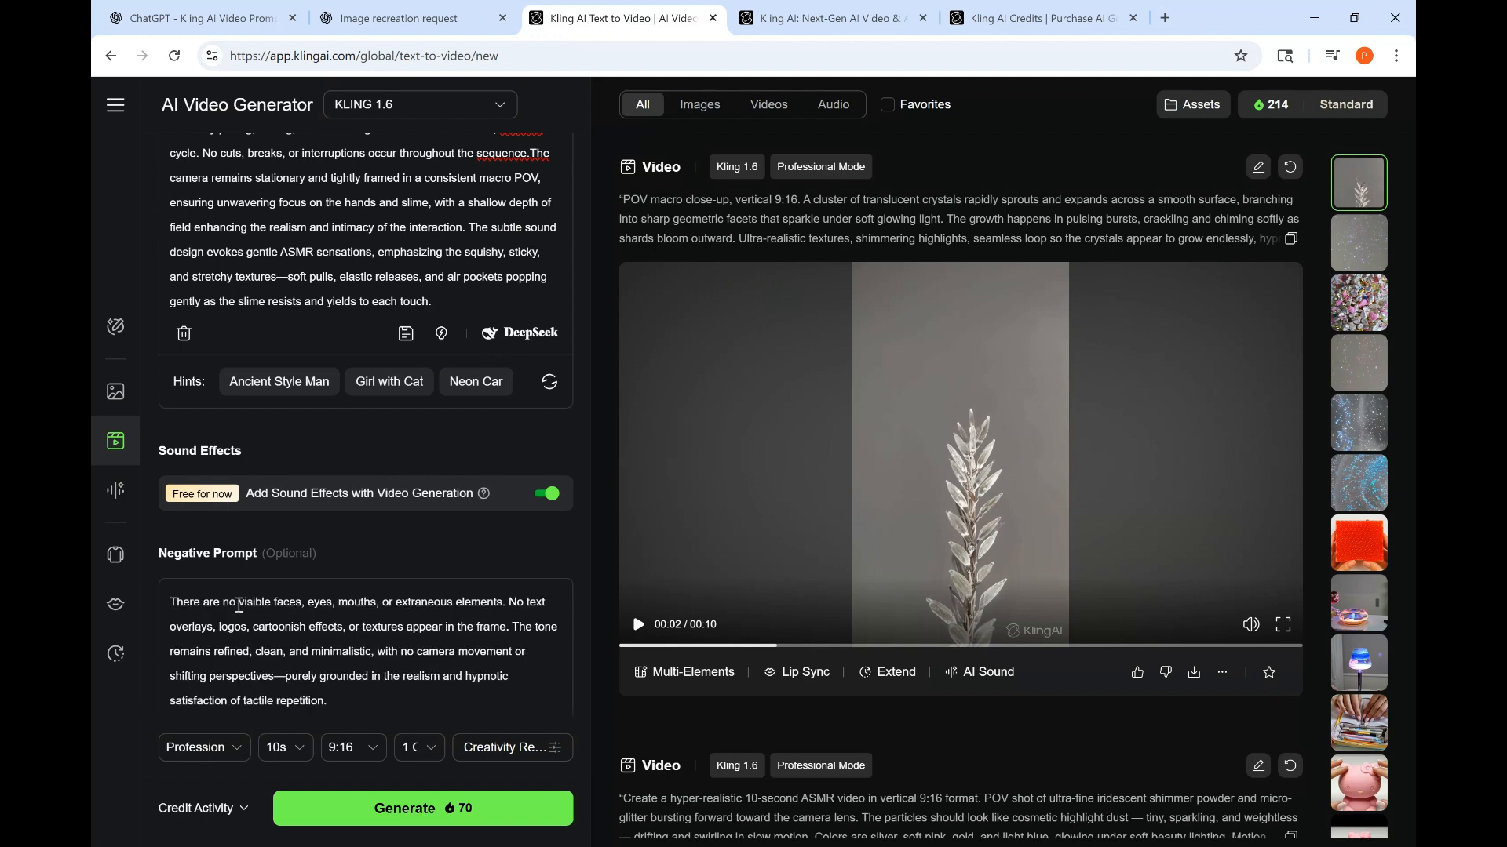
- Copy the reply's Negative Prompts list and append it to the Negative Prompt field
left_click(228, 16)
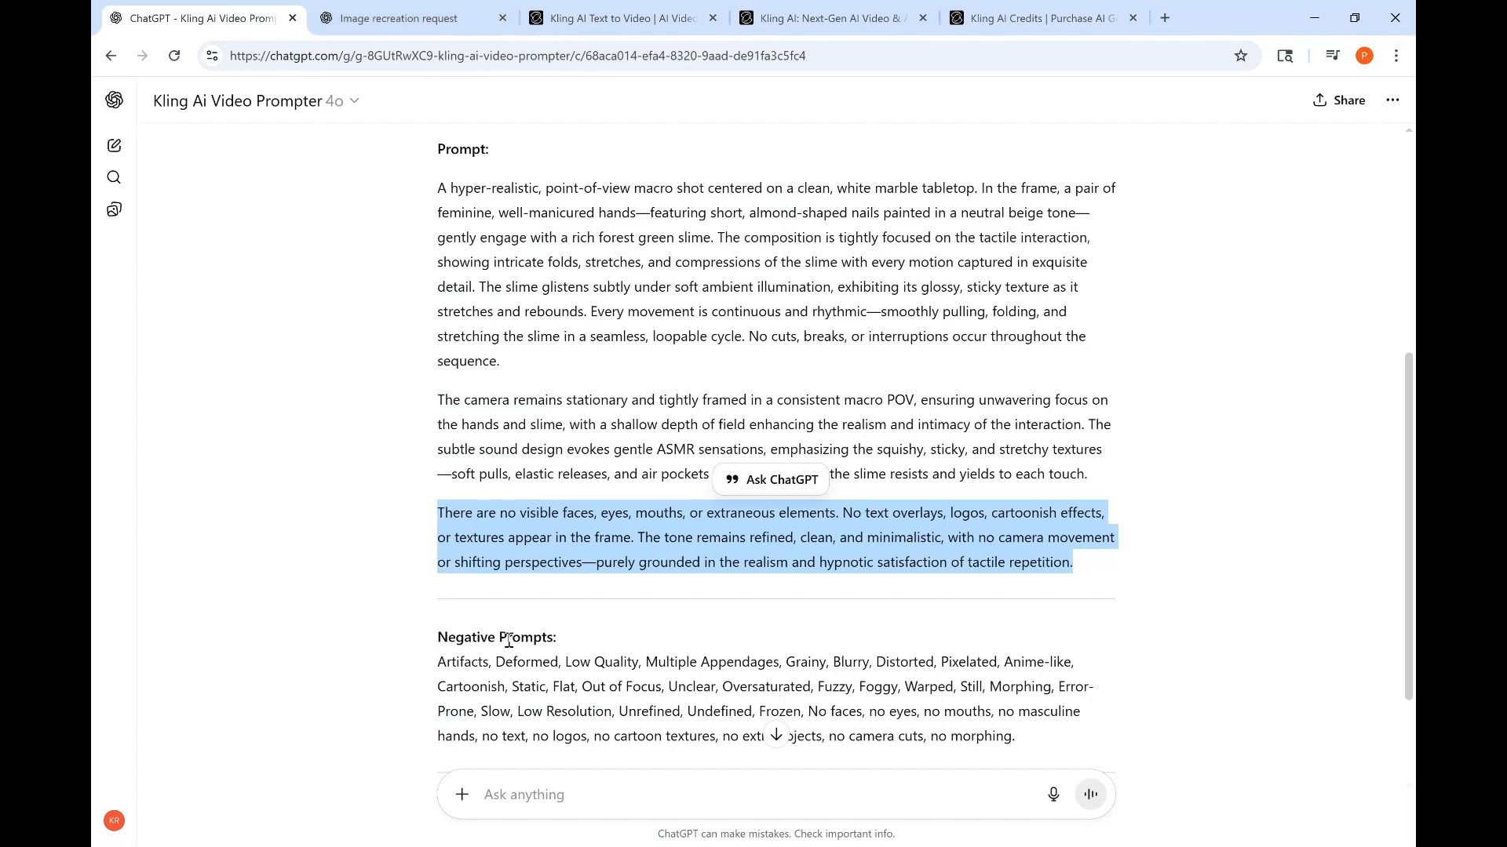
left_click_drag(438, 654, 1246, 746)
key("ctrl+c")
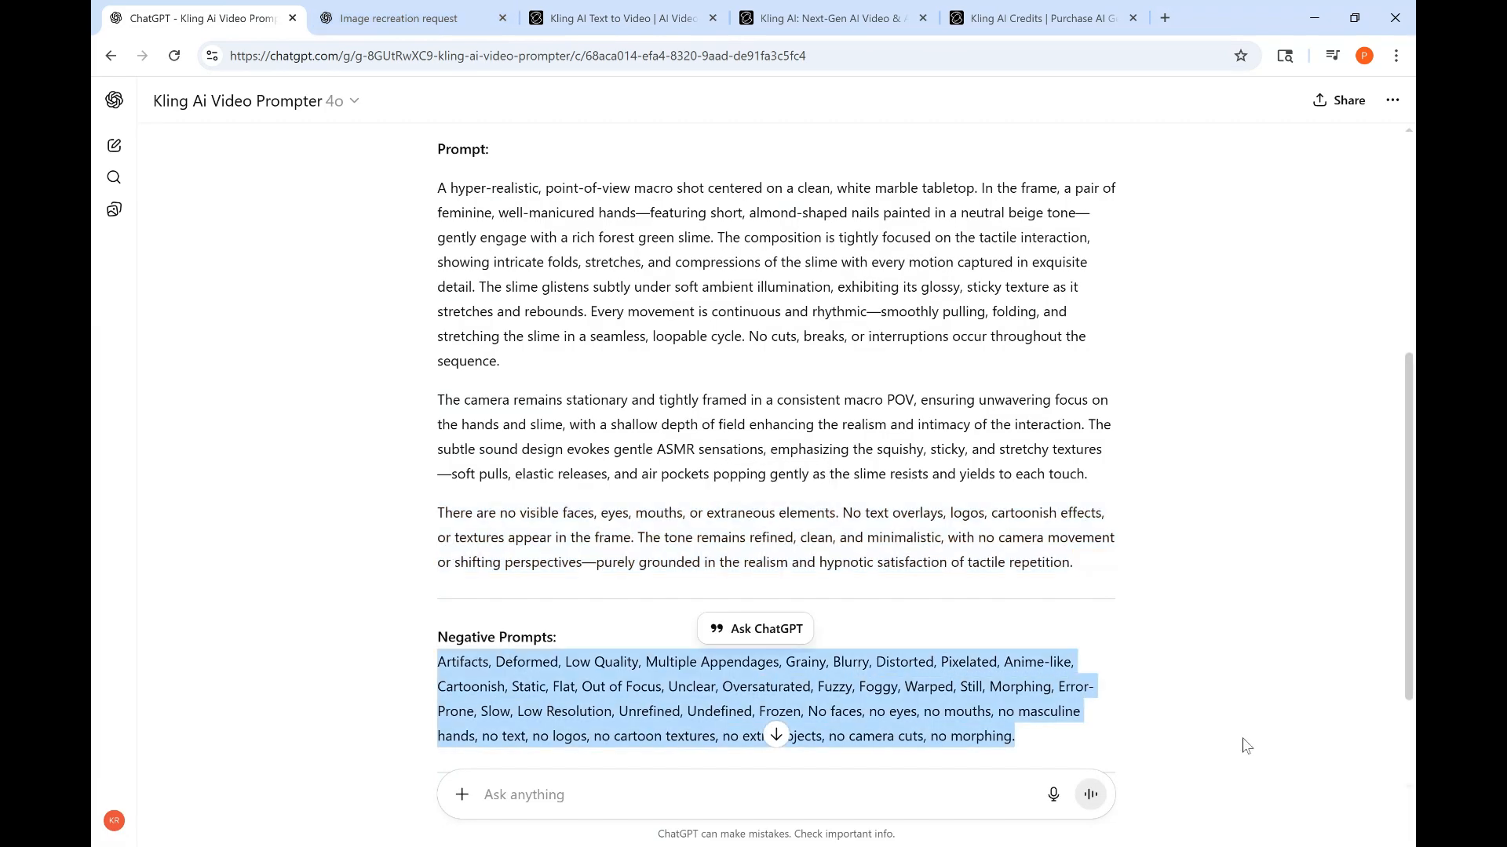
left_click(631, 18)
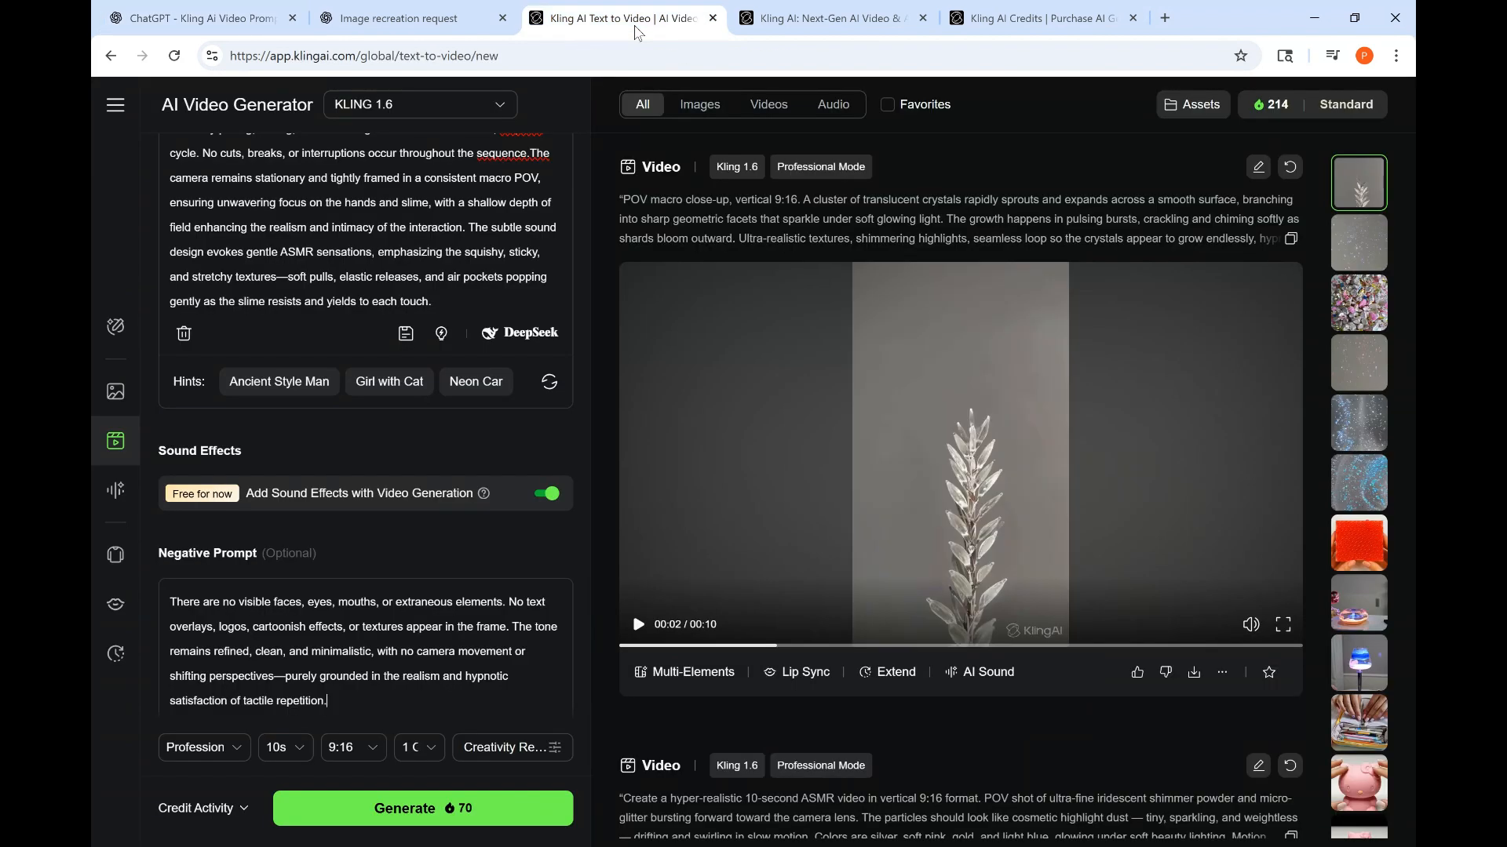
key("ctrl+v")
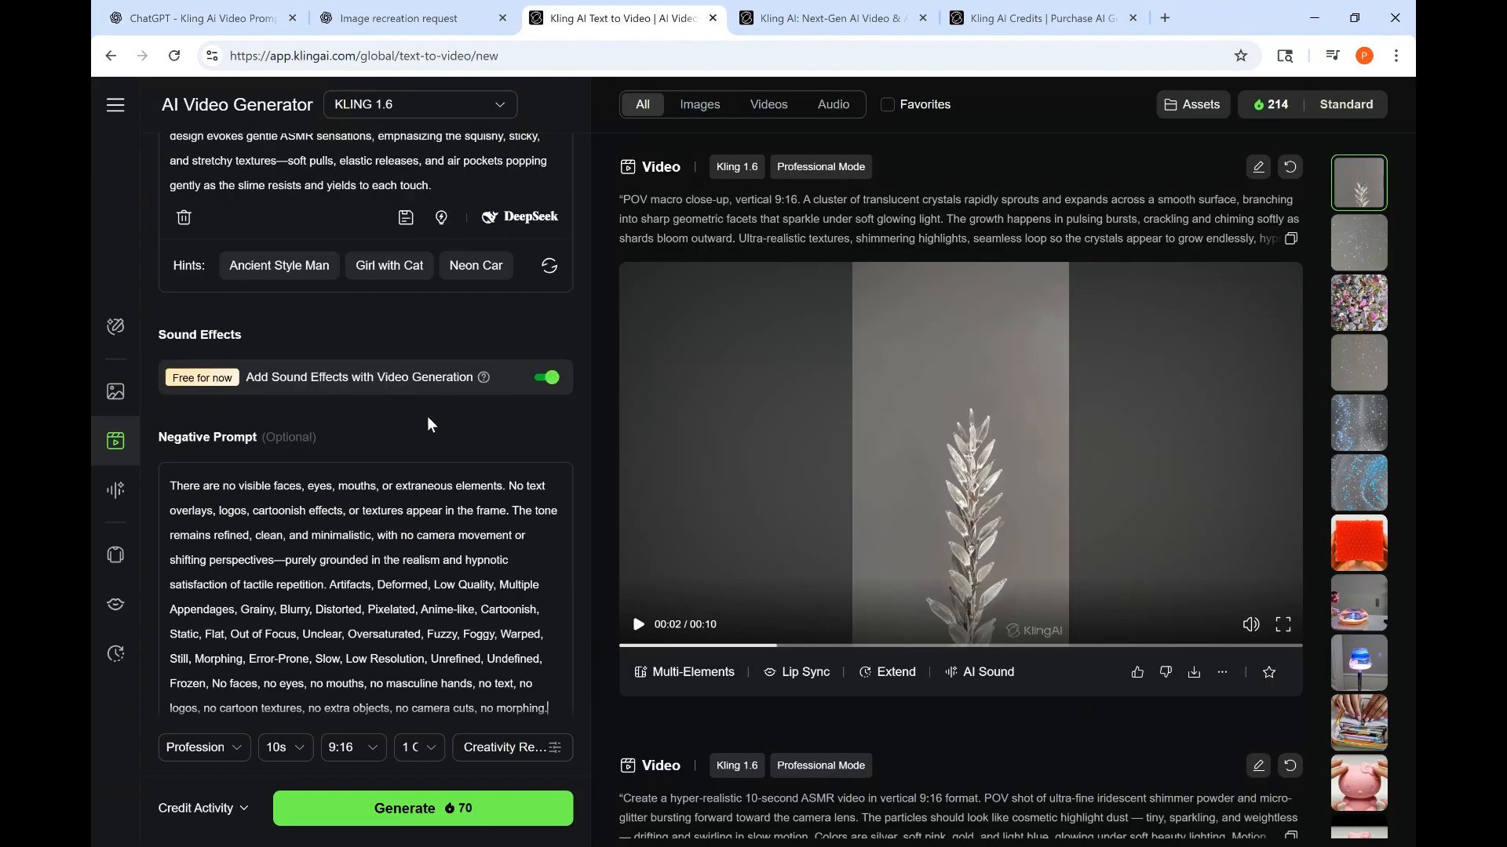
- Review the generation settings for mode, duration, aspect ratio and number of outputs
scroll(421, 430, "down", 1)
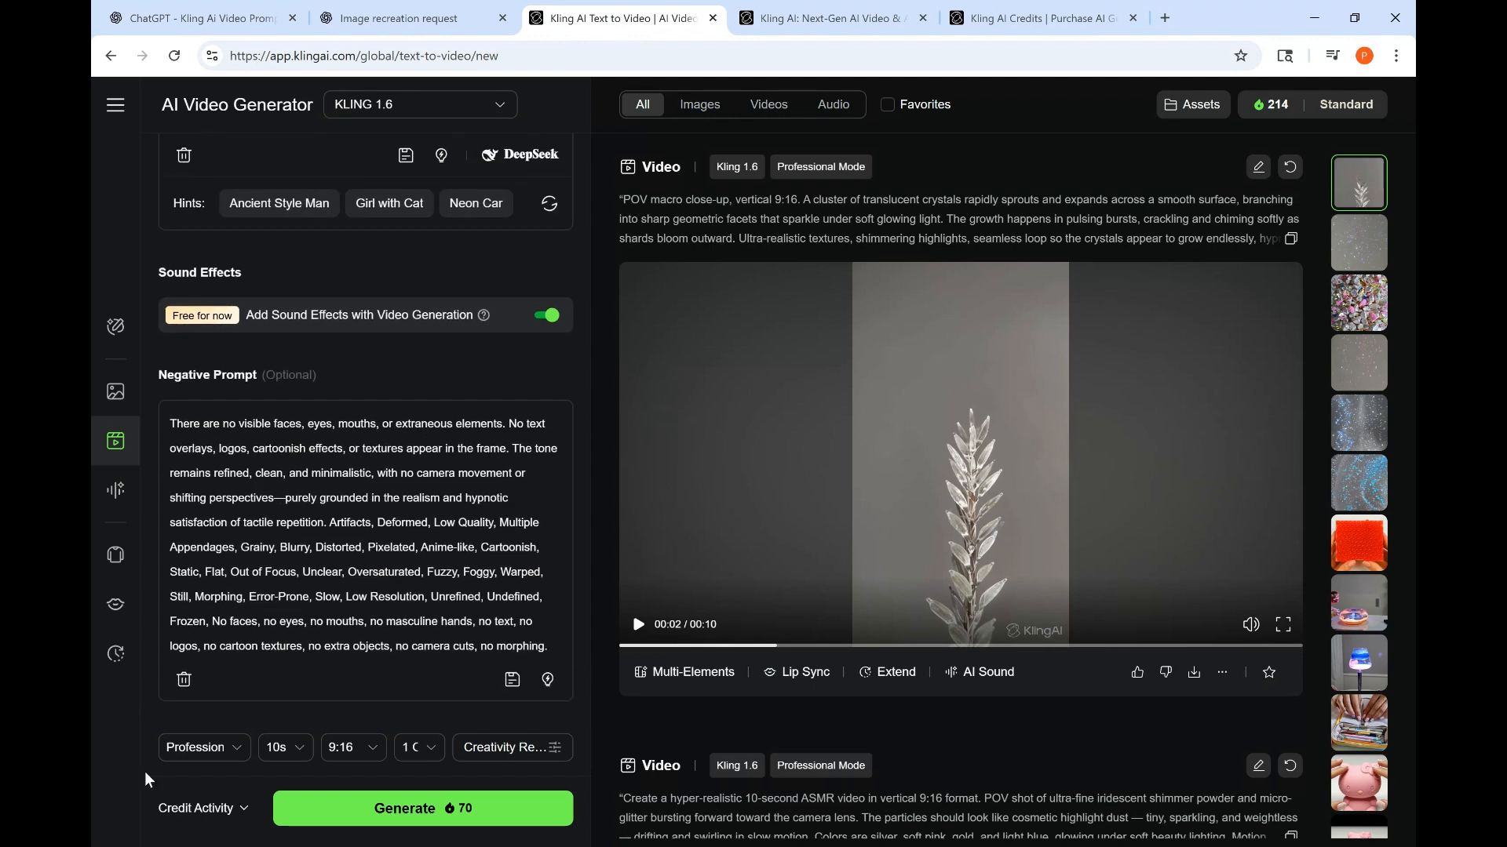
left_click(206, 749)
left_click(288, 749)
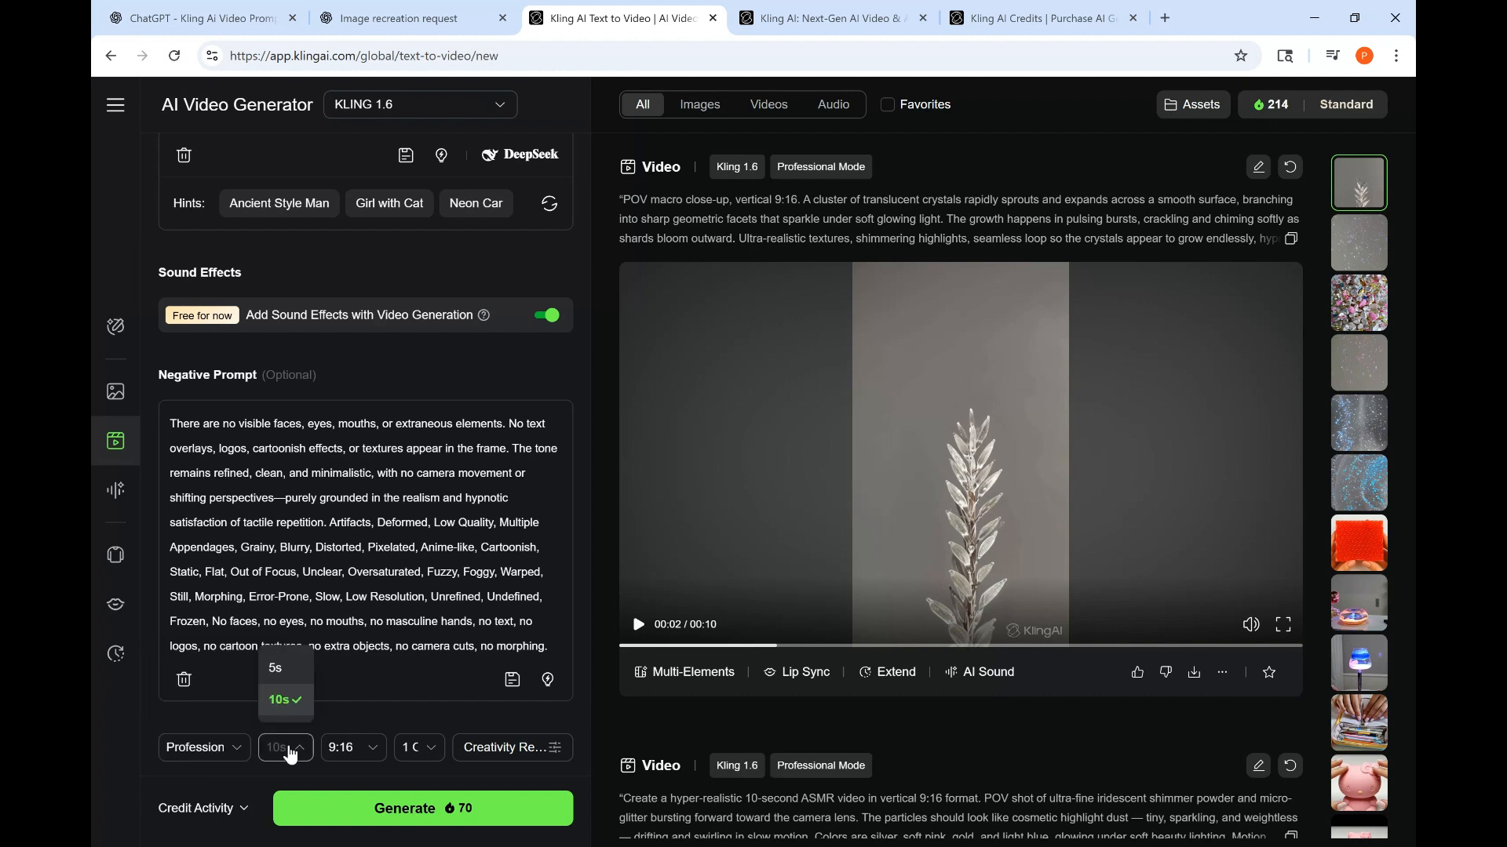
left_click(374, 723)
left_click(370, 751)
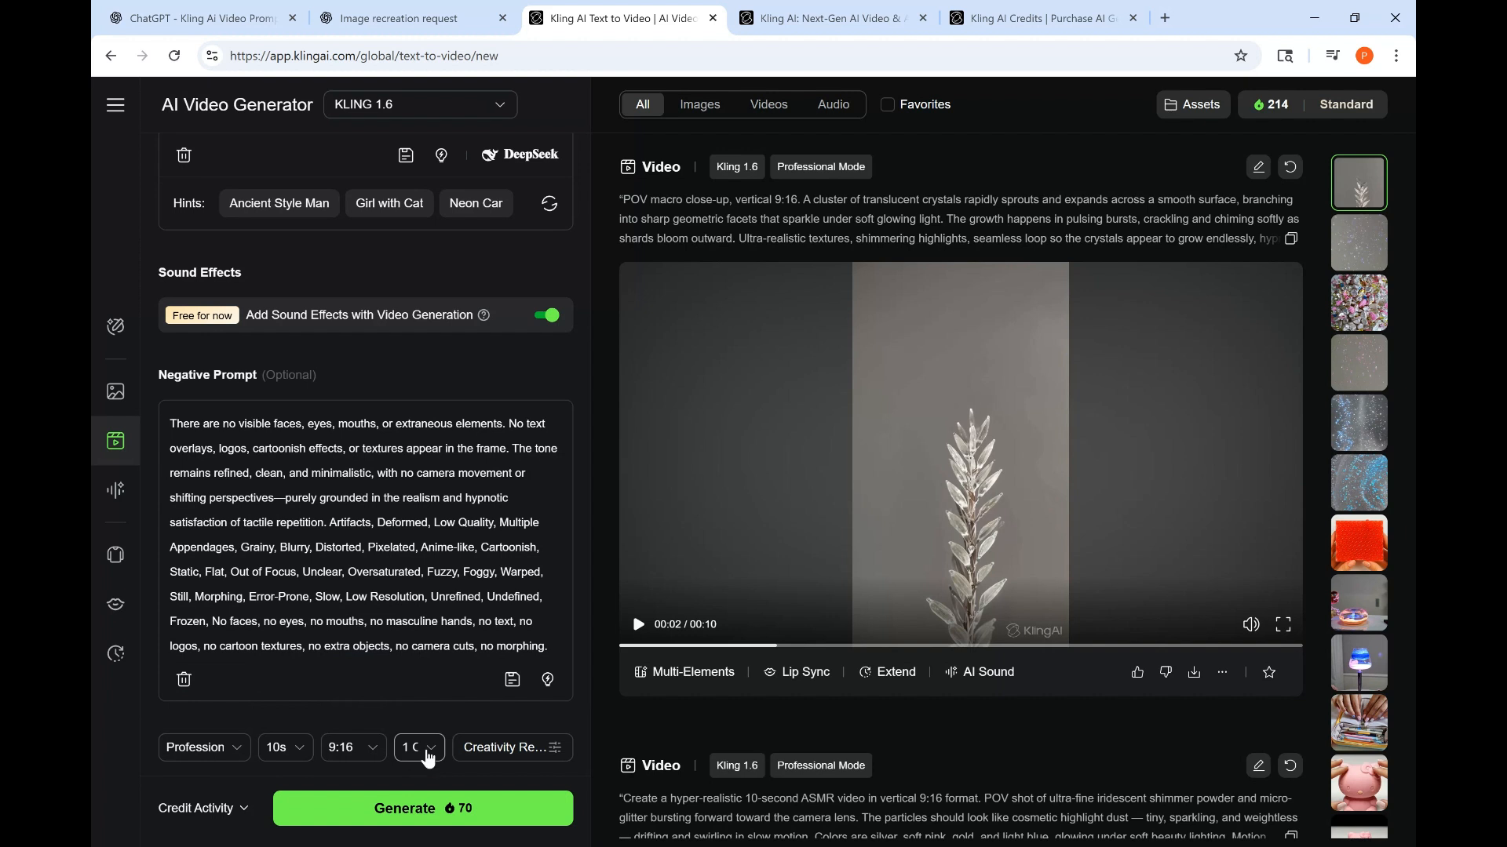
left_click(428, 758)
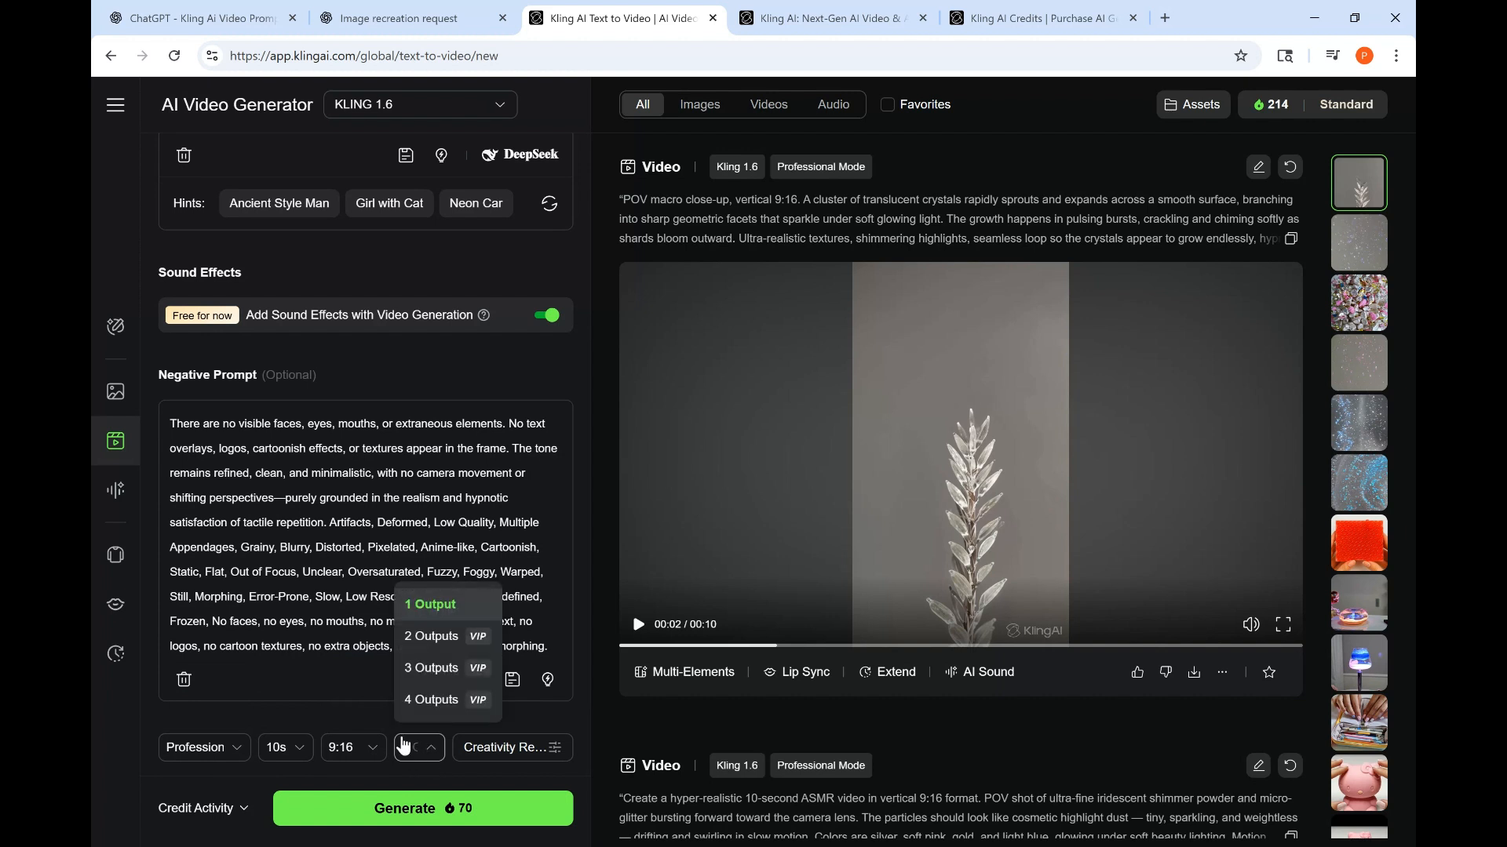
left_click(350, 723)
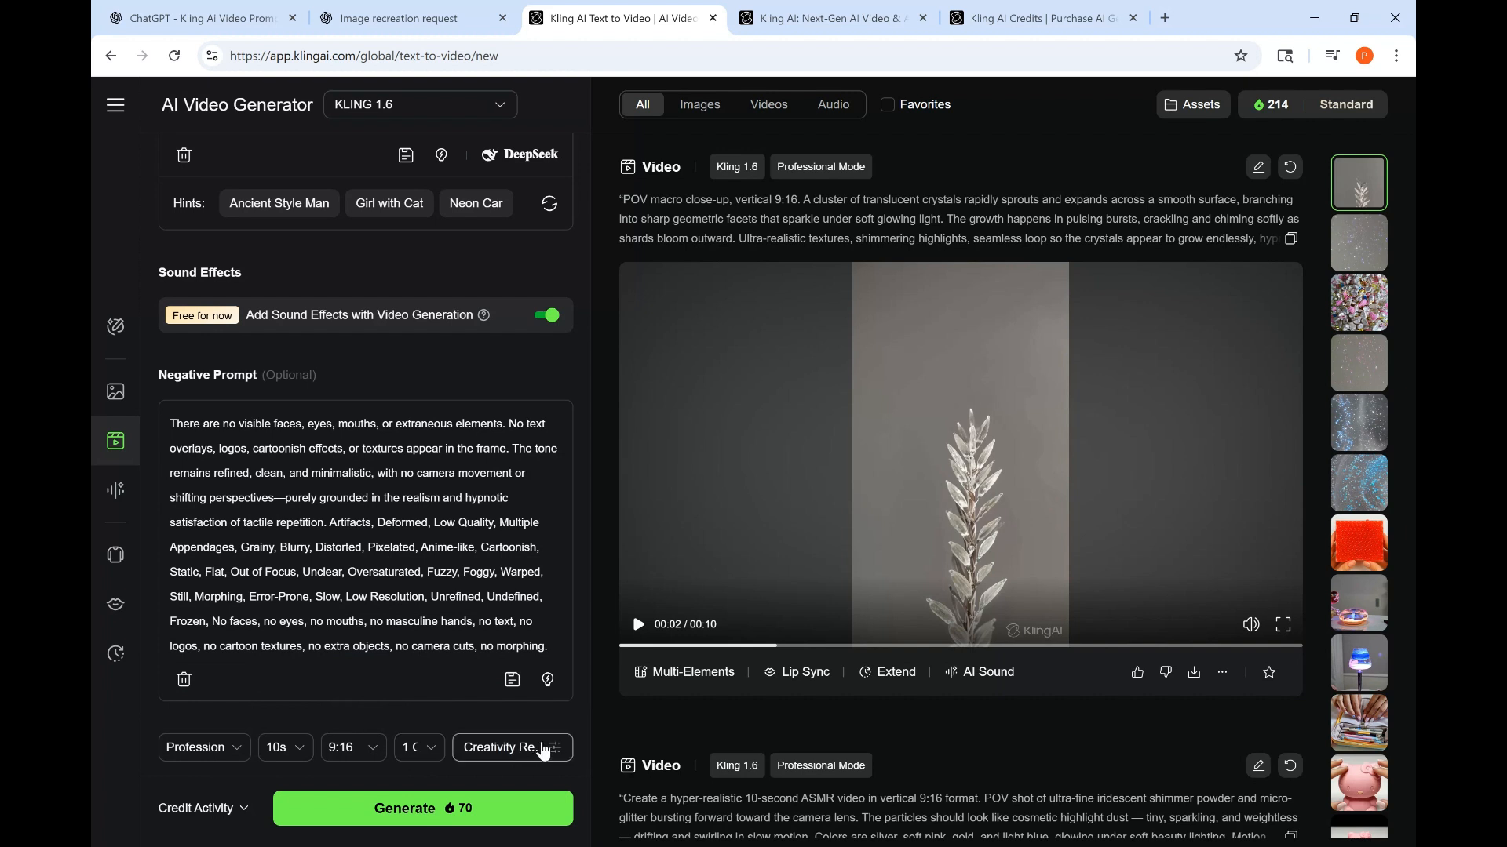
- Set Creativity/Relevance to 0.7 and generate the video
mouse_move(551, 753)
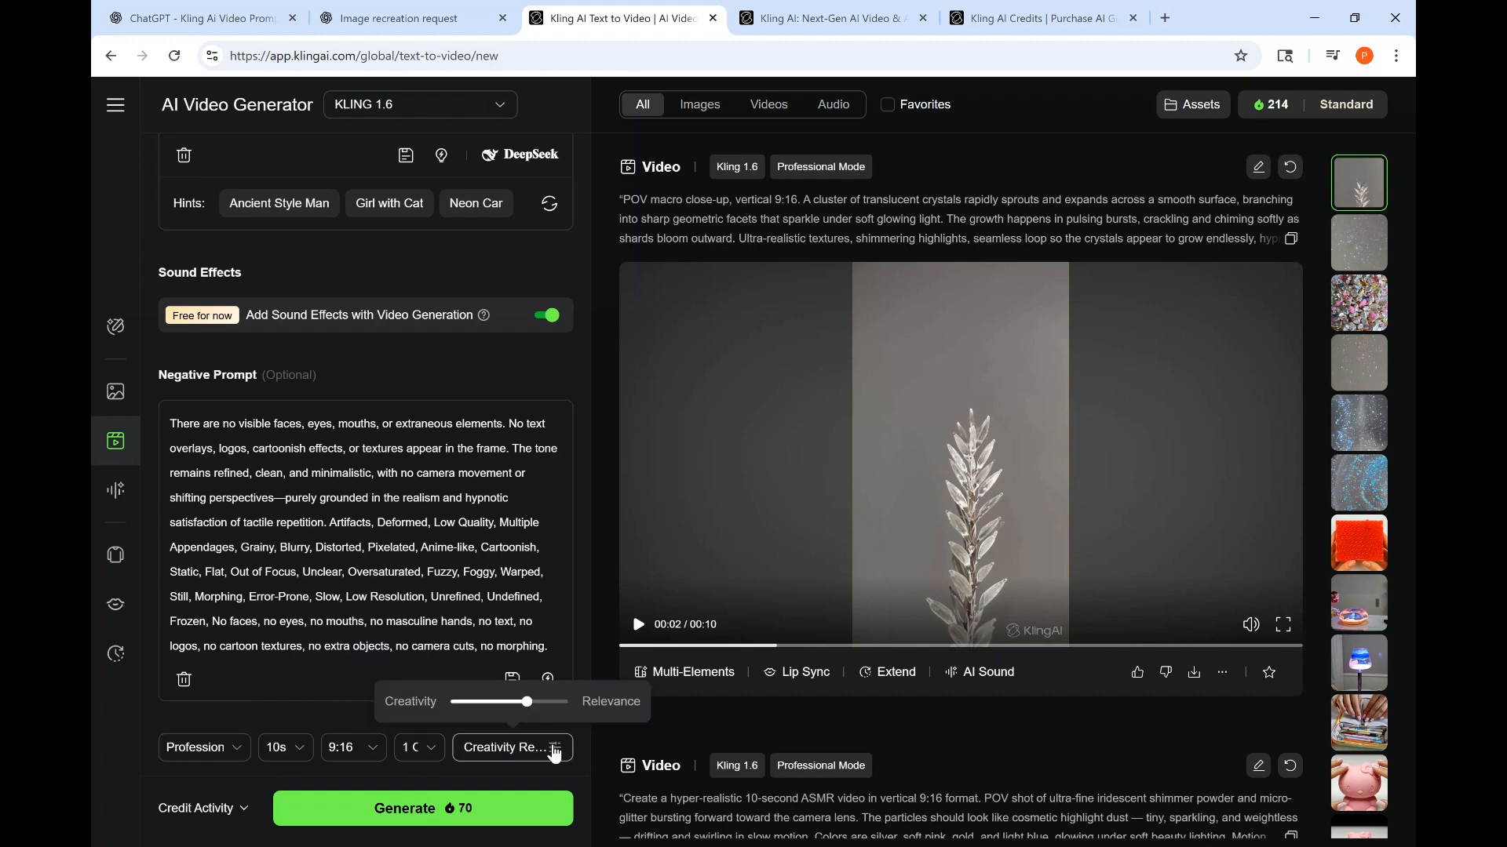
mouse_move(527, 709)
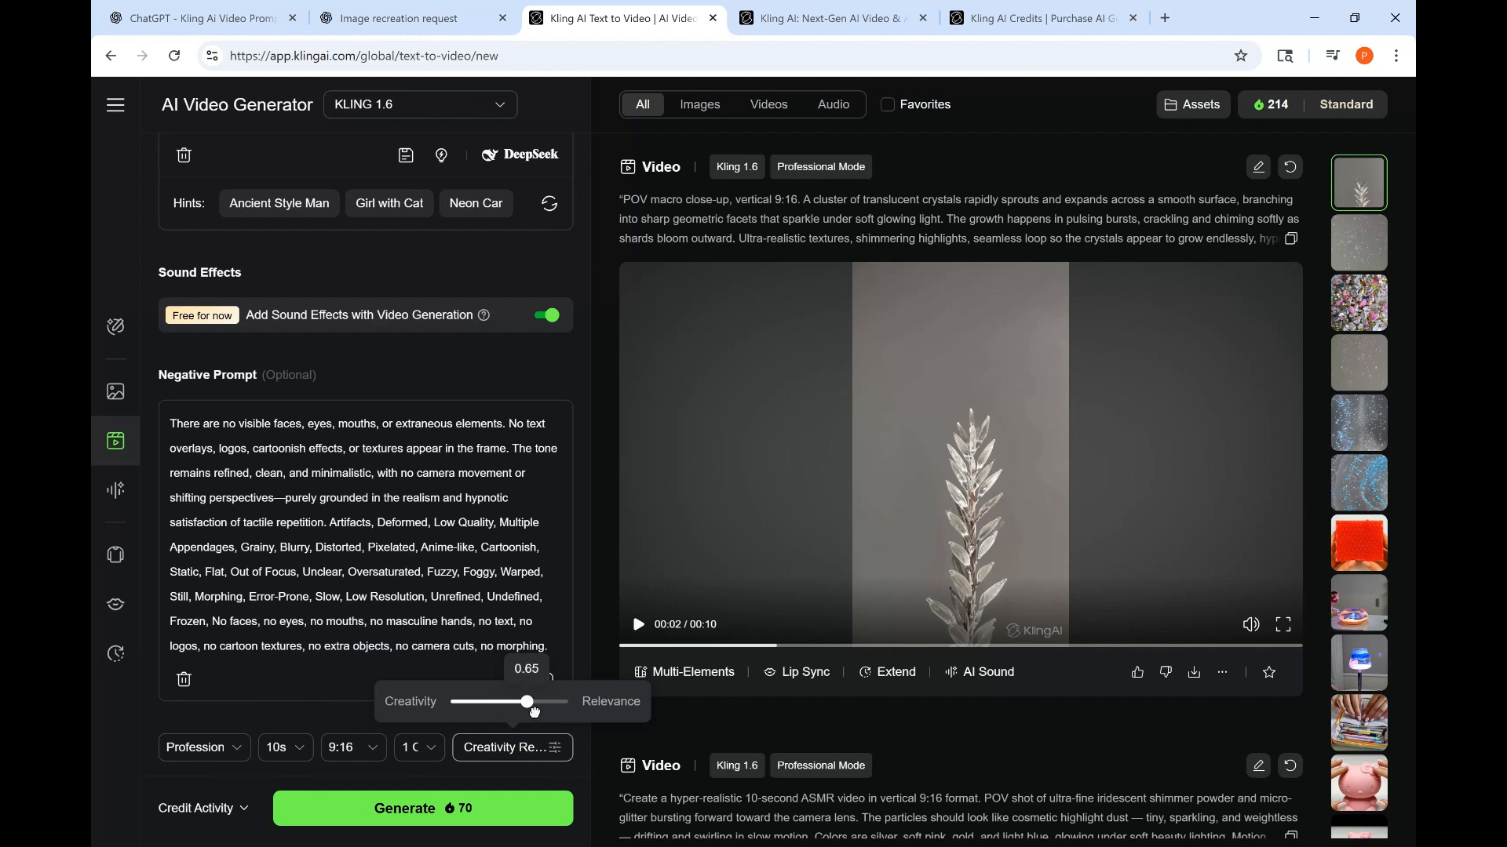
left_click_drag(534, 712, 537, 709)
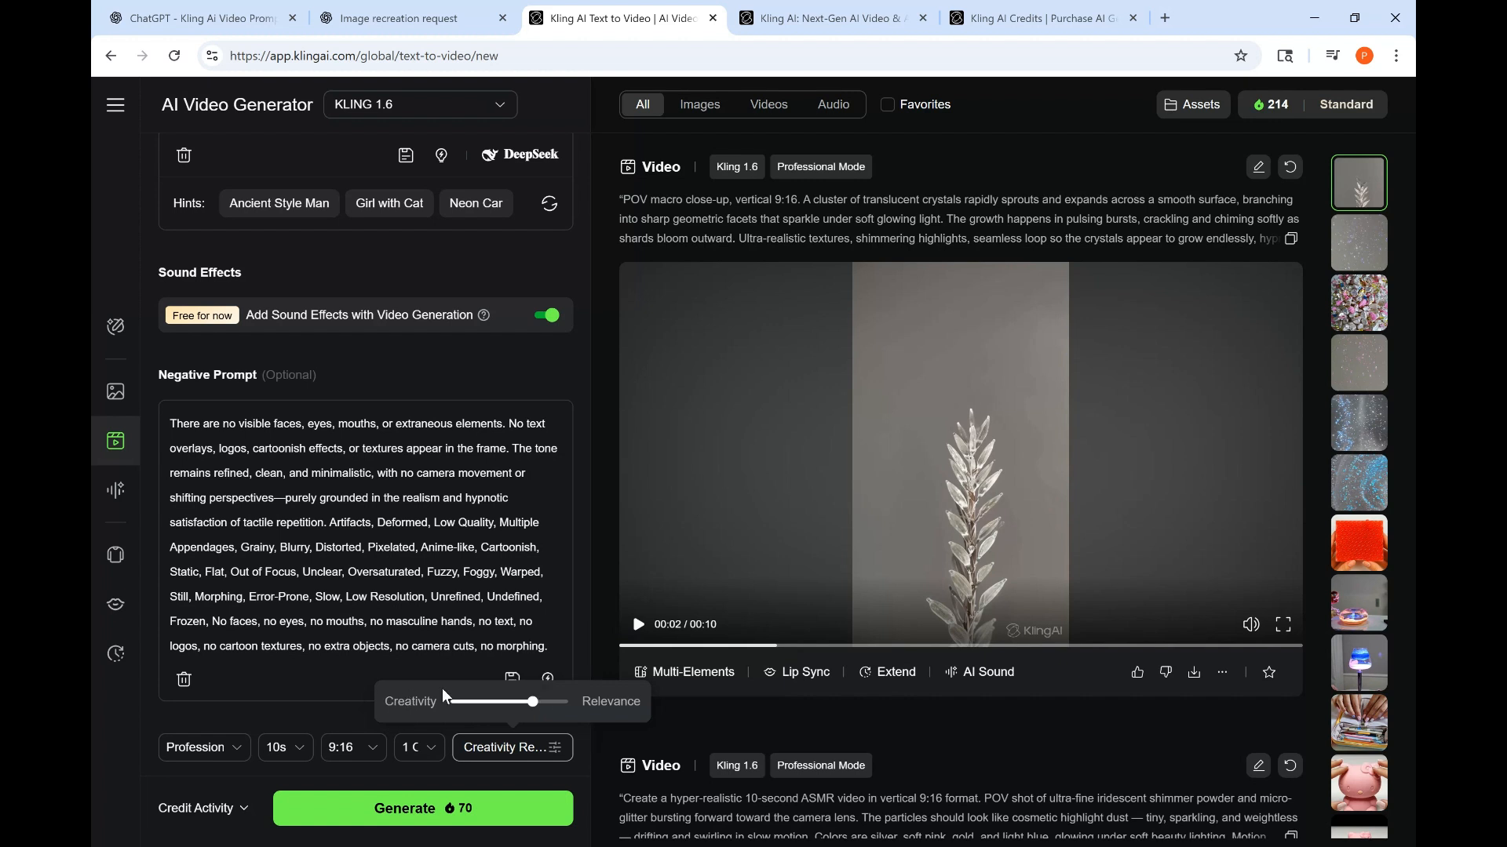
left_click(345, 708)
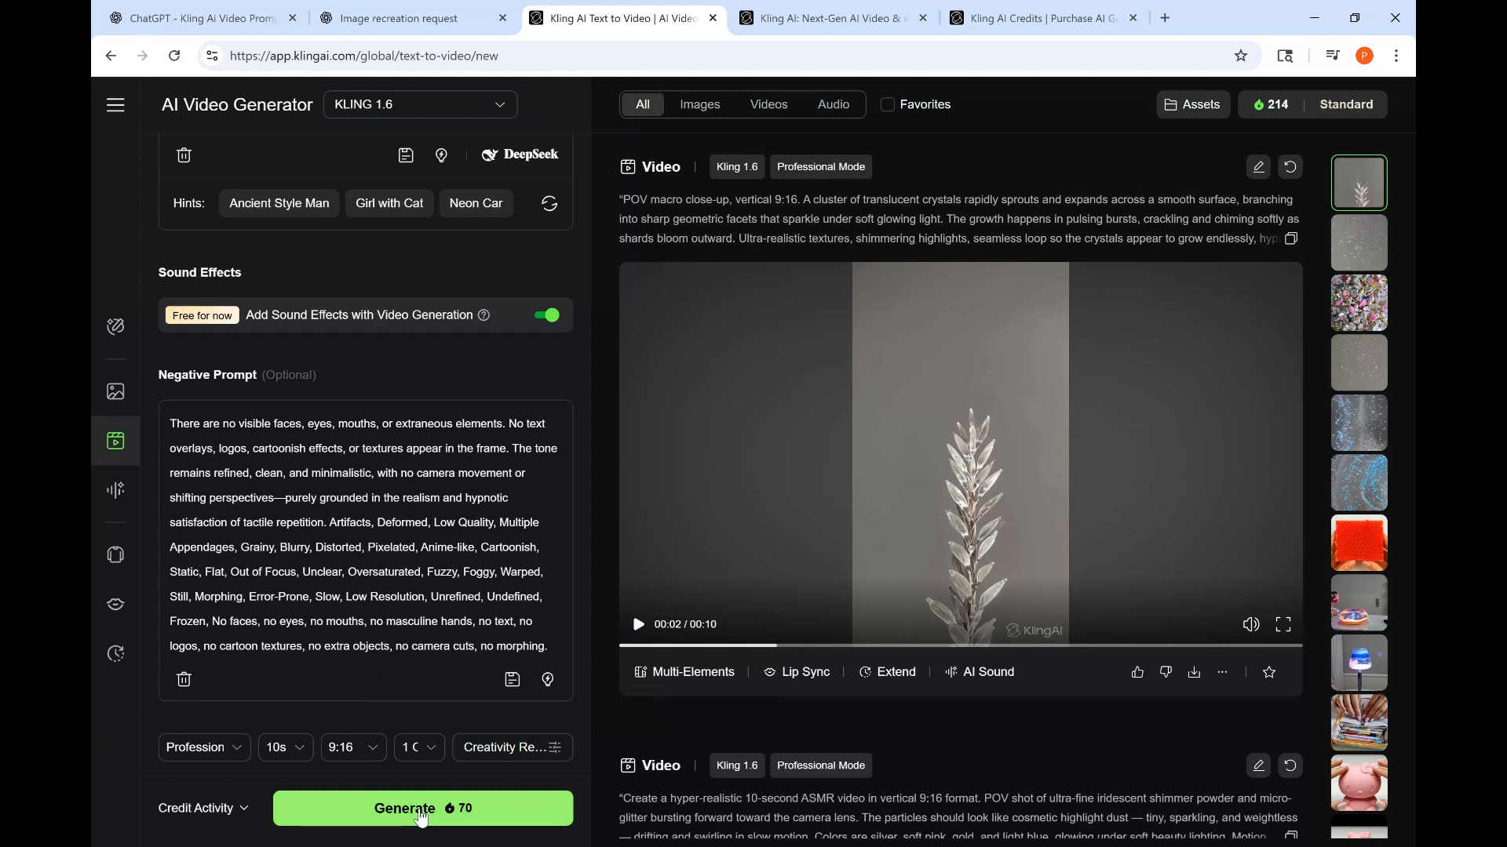
left_click(421, 816)
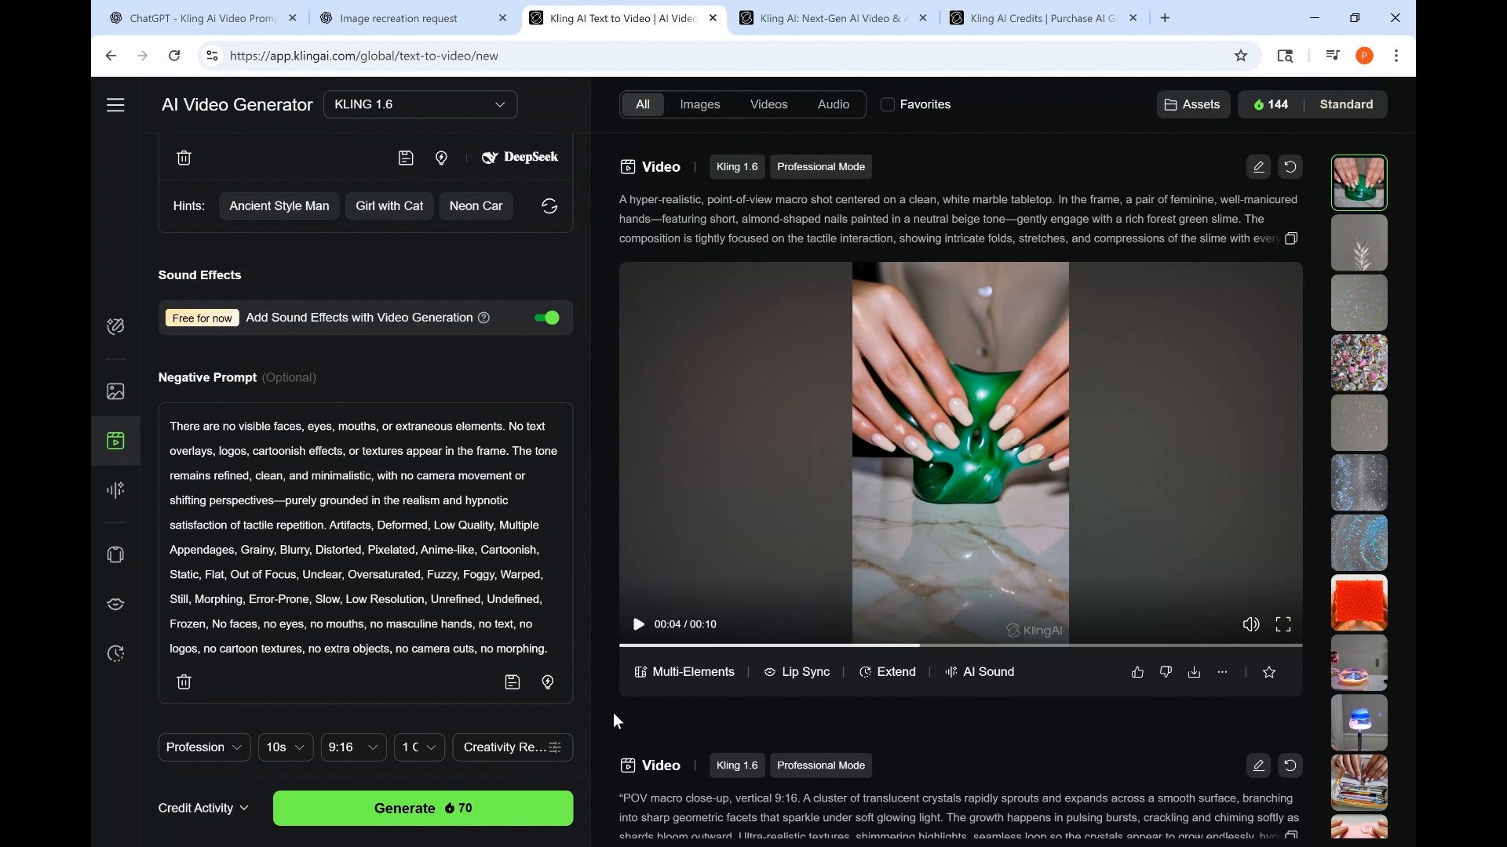
- Play the generated slime video and open it in the detail view to watch it
left_click(640, 630)
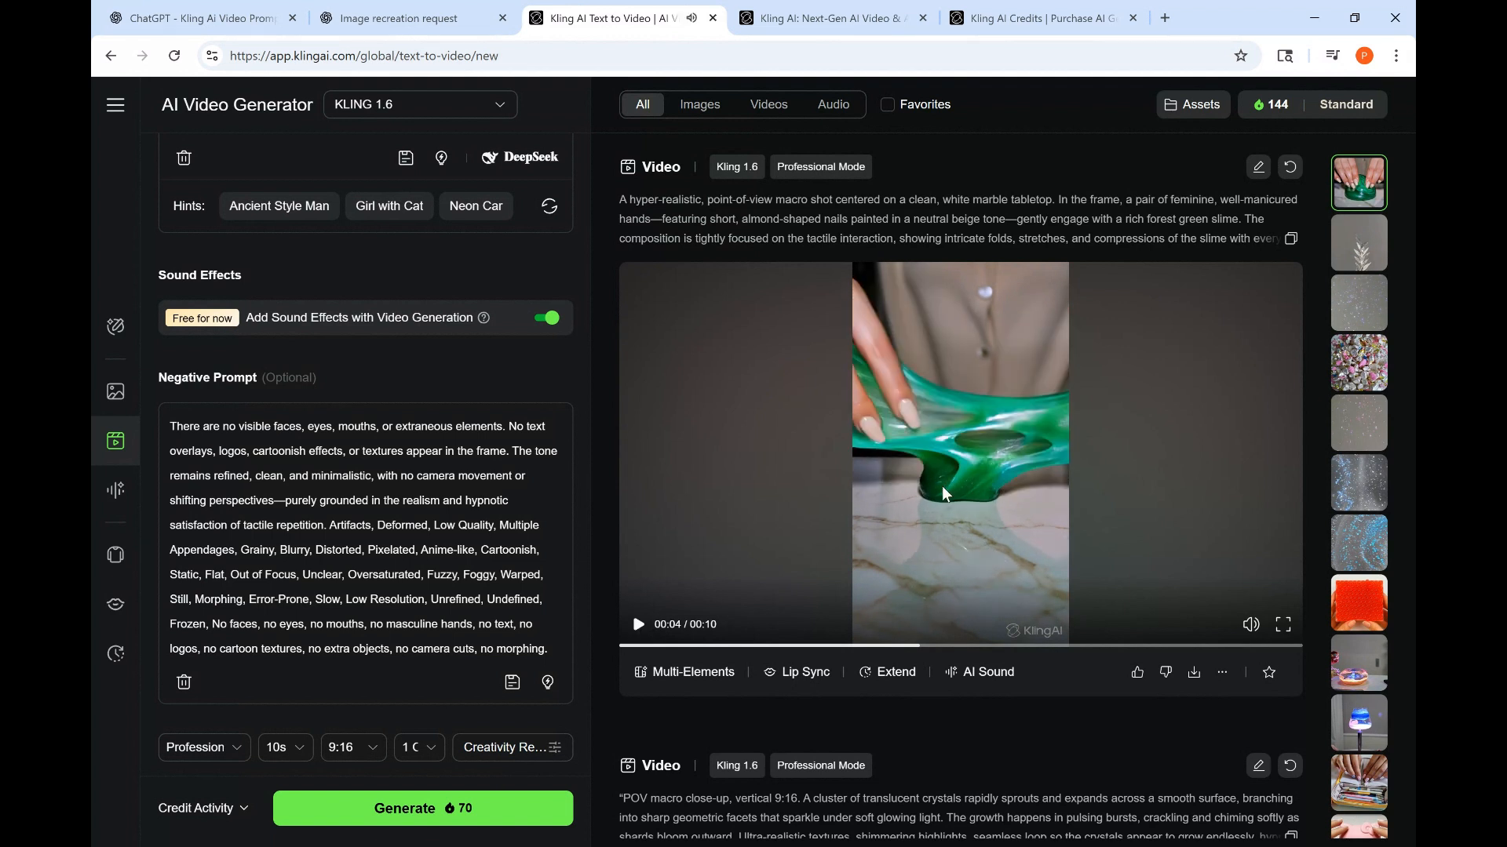
left_click(705, 588)
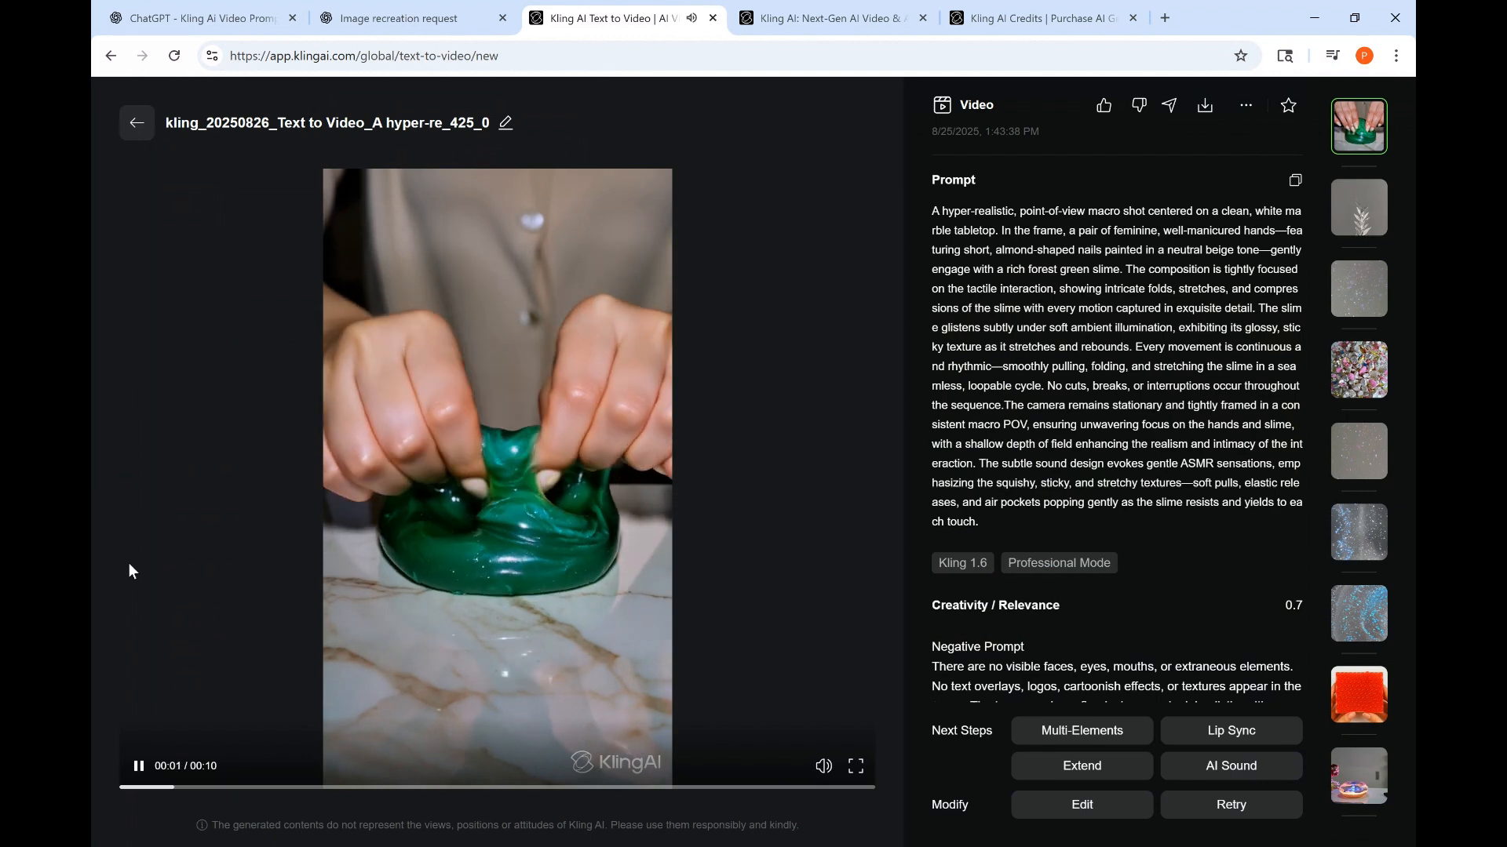
left_click(133, 777)
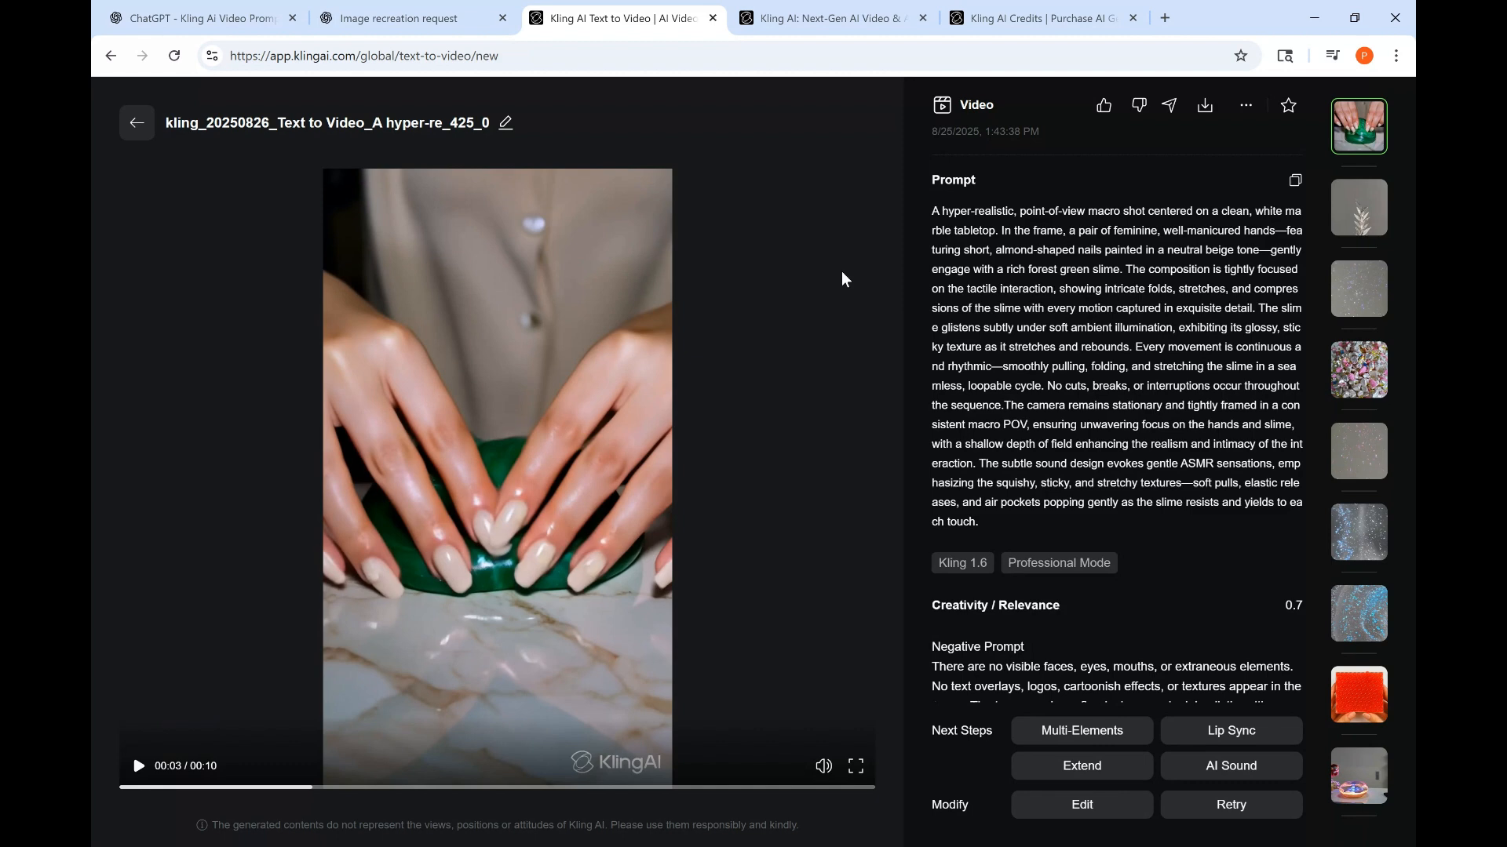
- Return to the generator and open the DeepSeek prompt polisher on the slime prompt, then close it
left_click(137, 123)
mouse_move(139, 139)
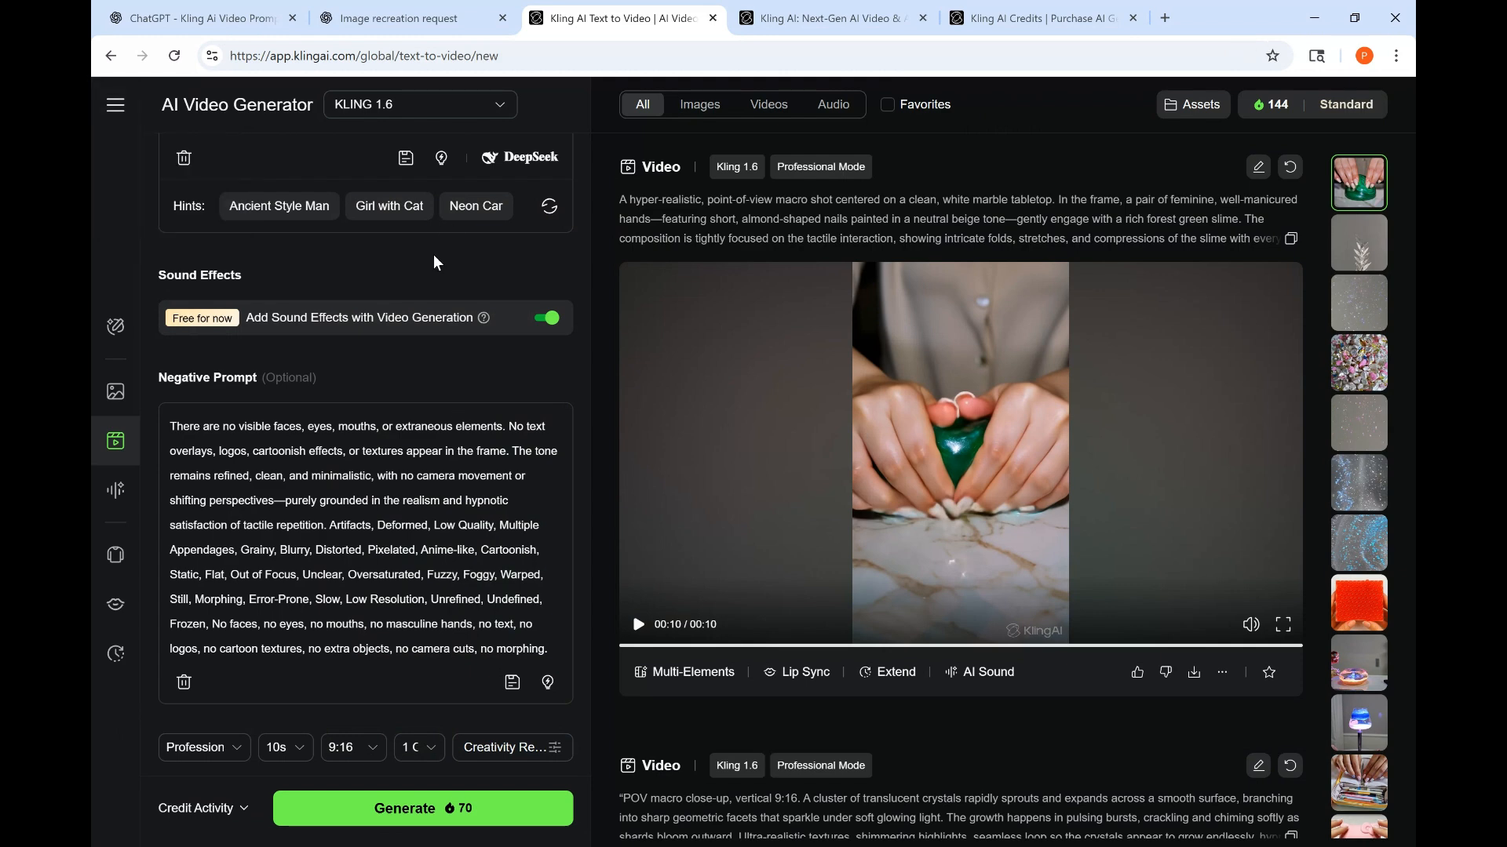
scroll(437, 263, "up", 1)
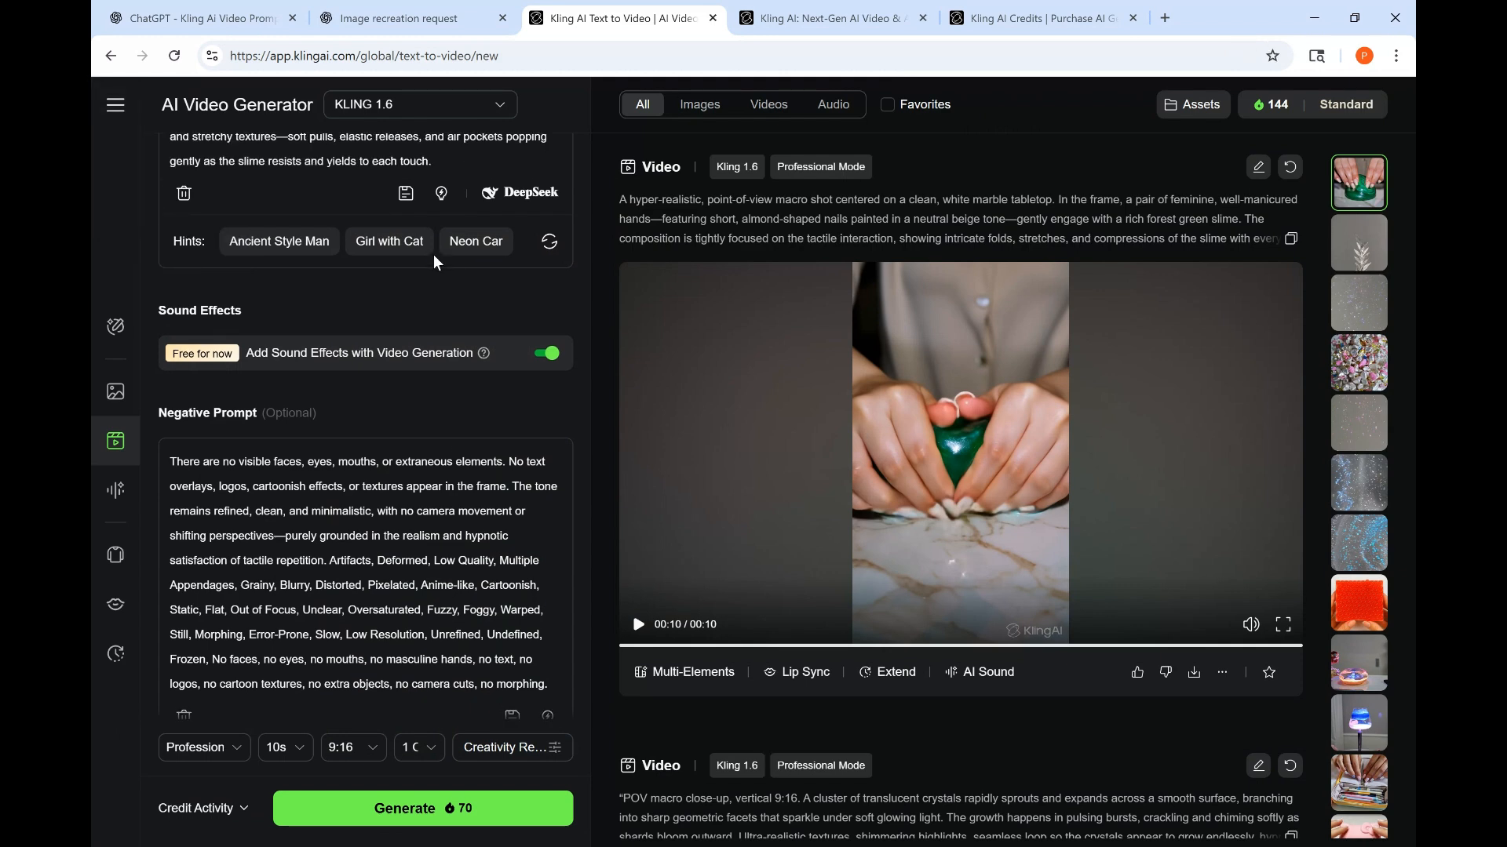
scroll(437, 263, "up", 5)
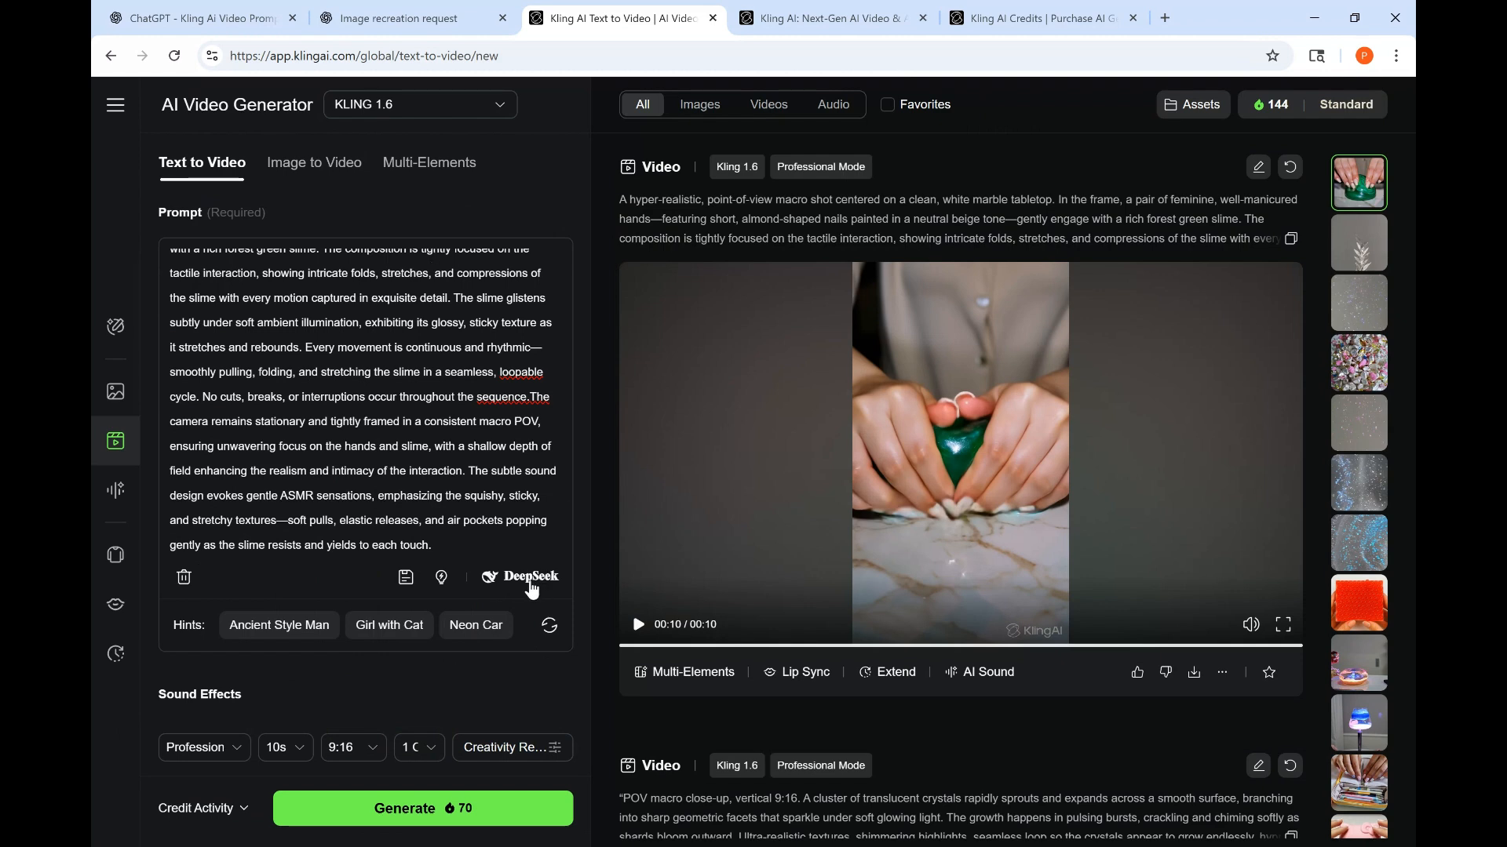
left_click(530, 578)
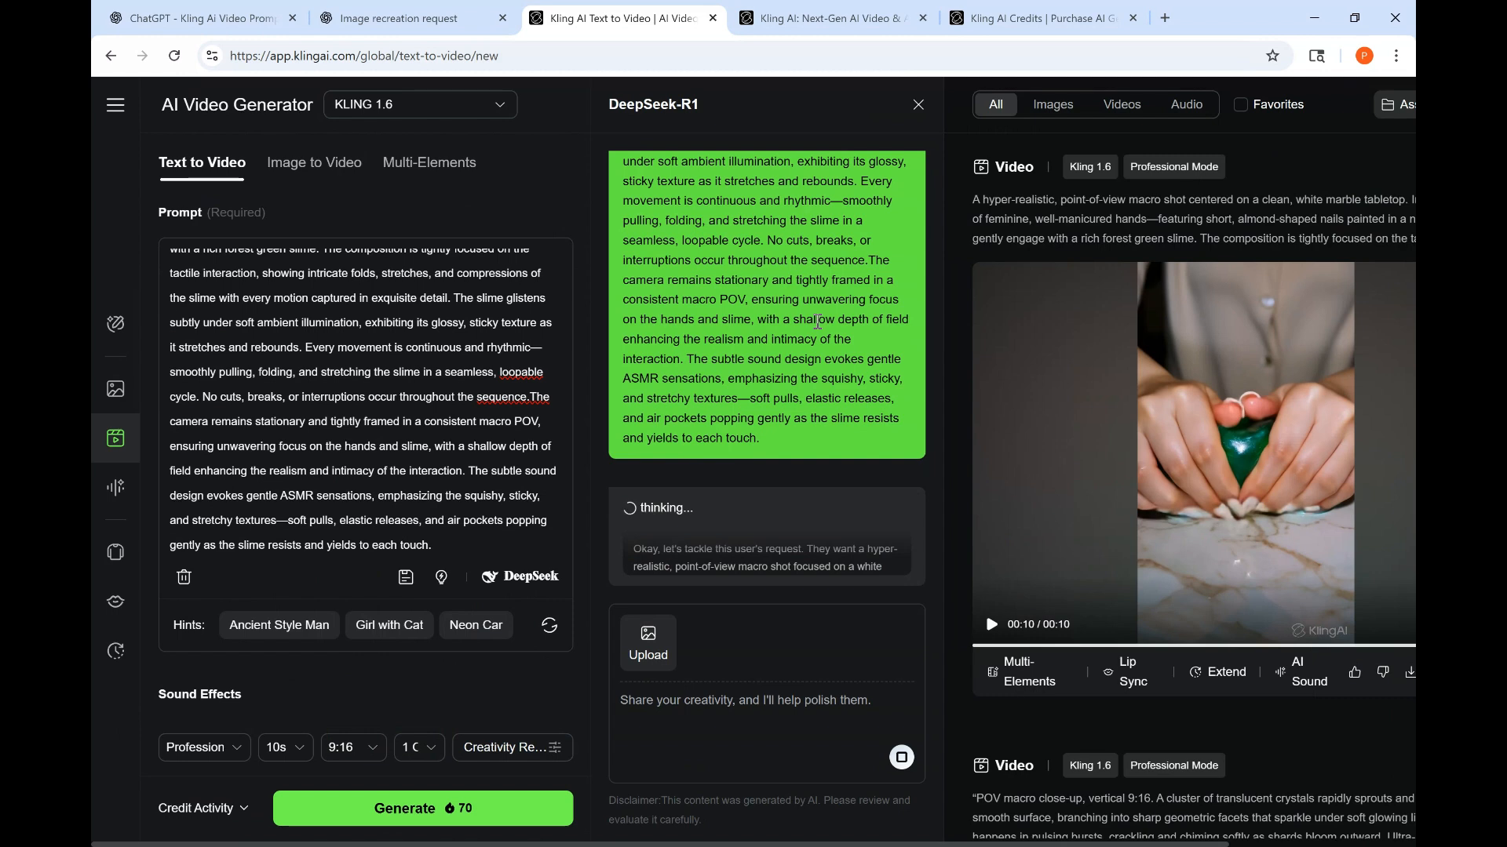
left_click(918, 105)
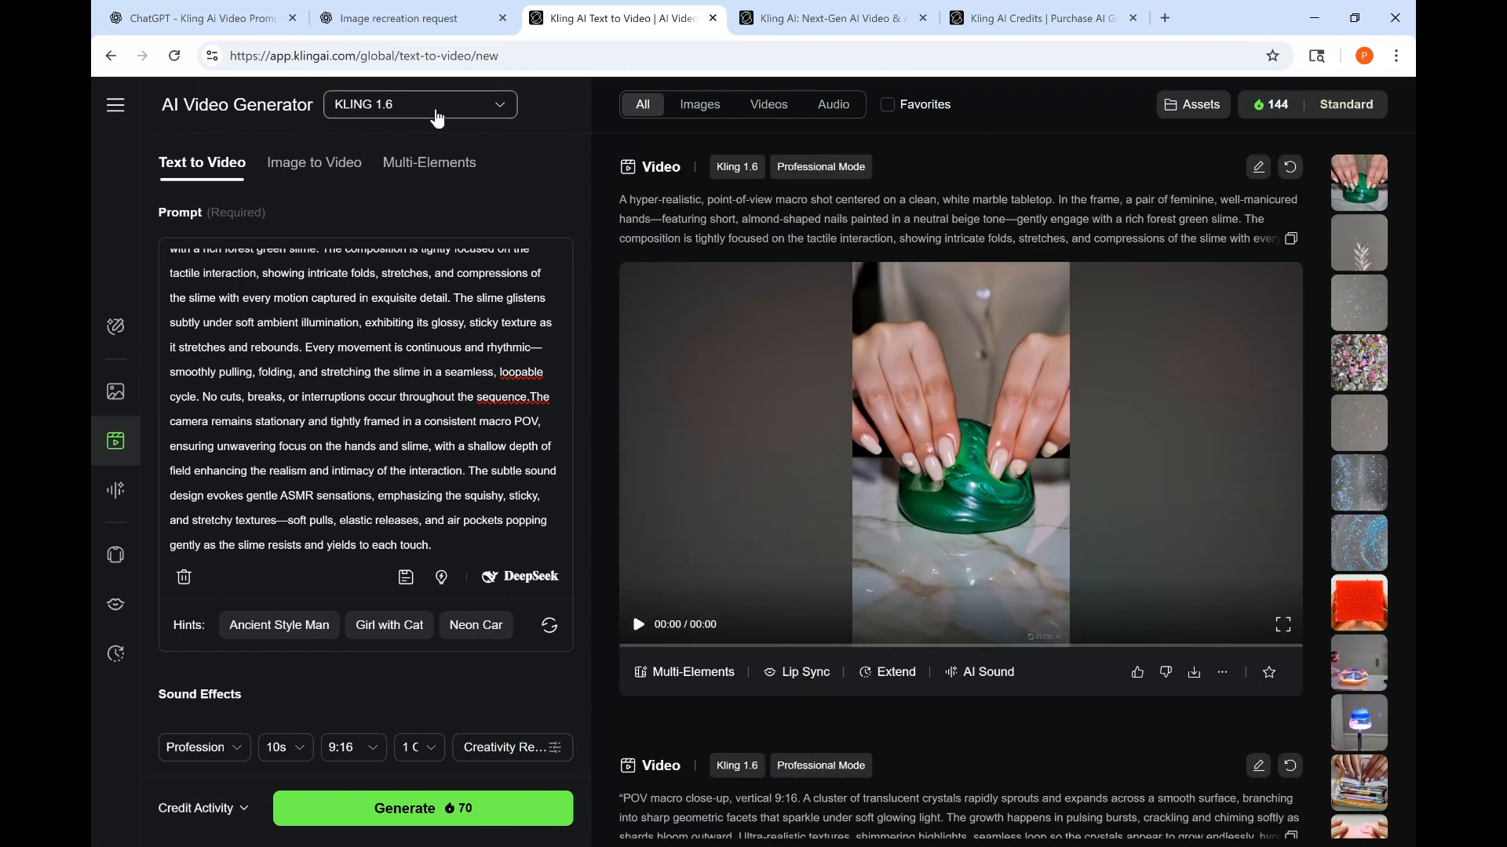
- Switch the video model to KLING 2.1 Master and return to Text to Video mode
left_click(438, 116)
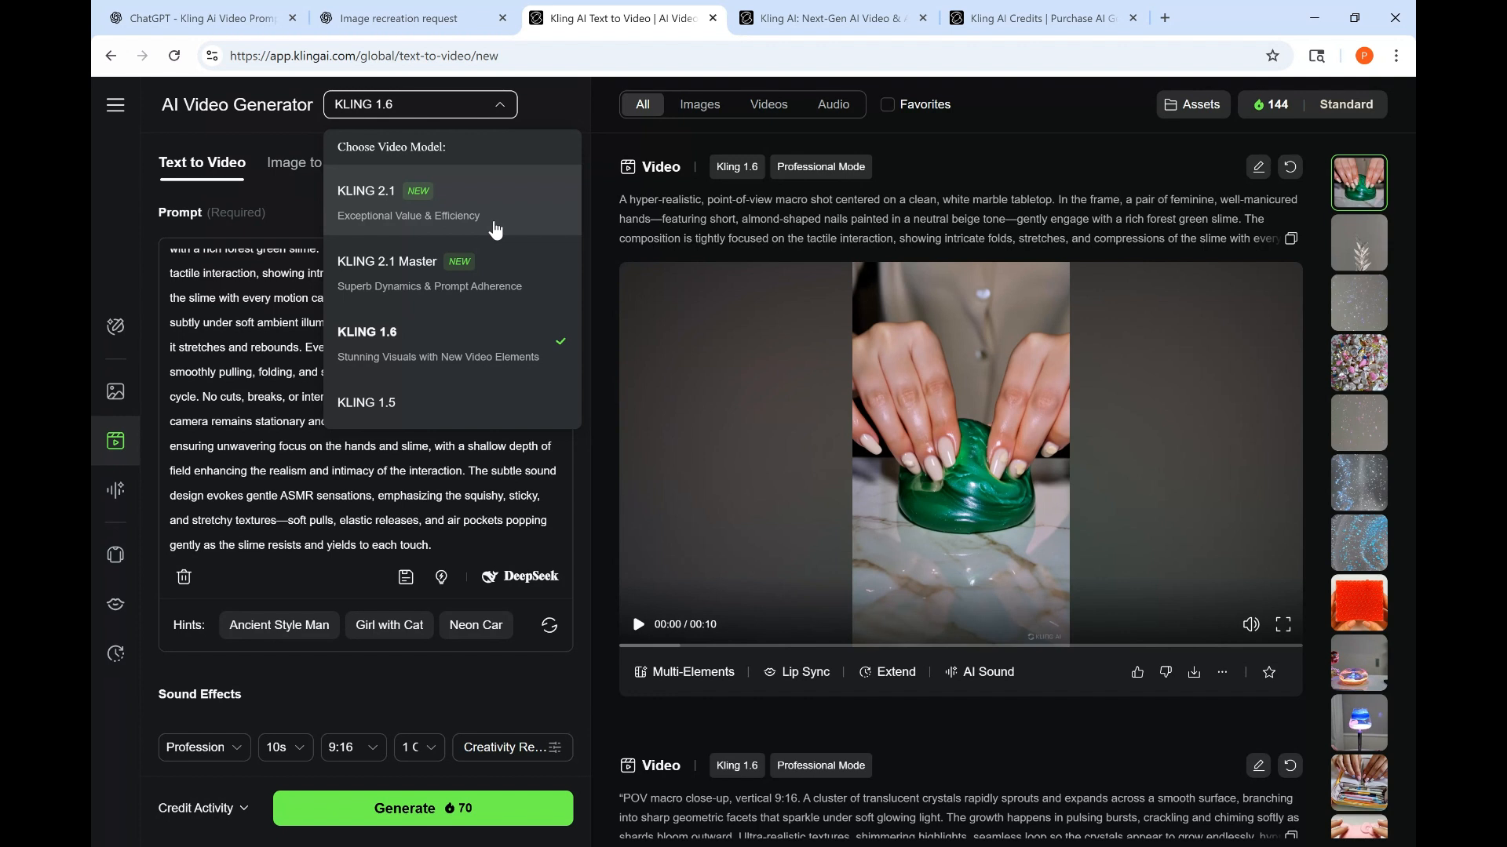
left_click(496, 229)
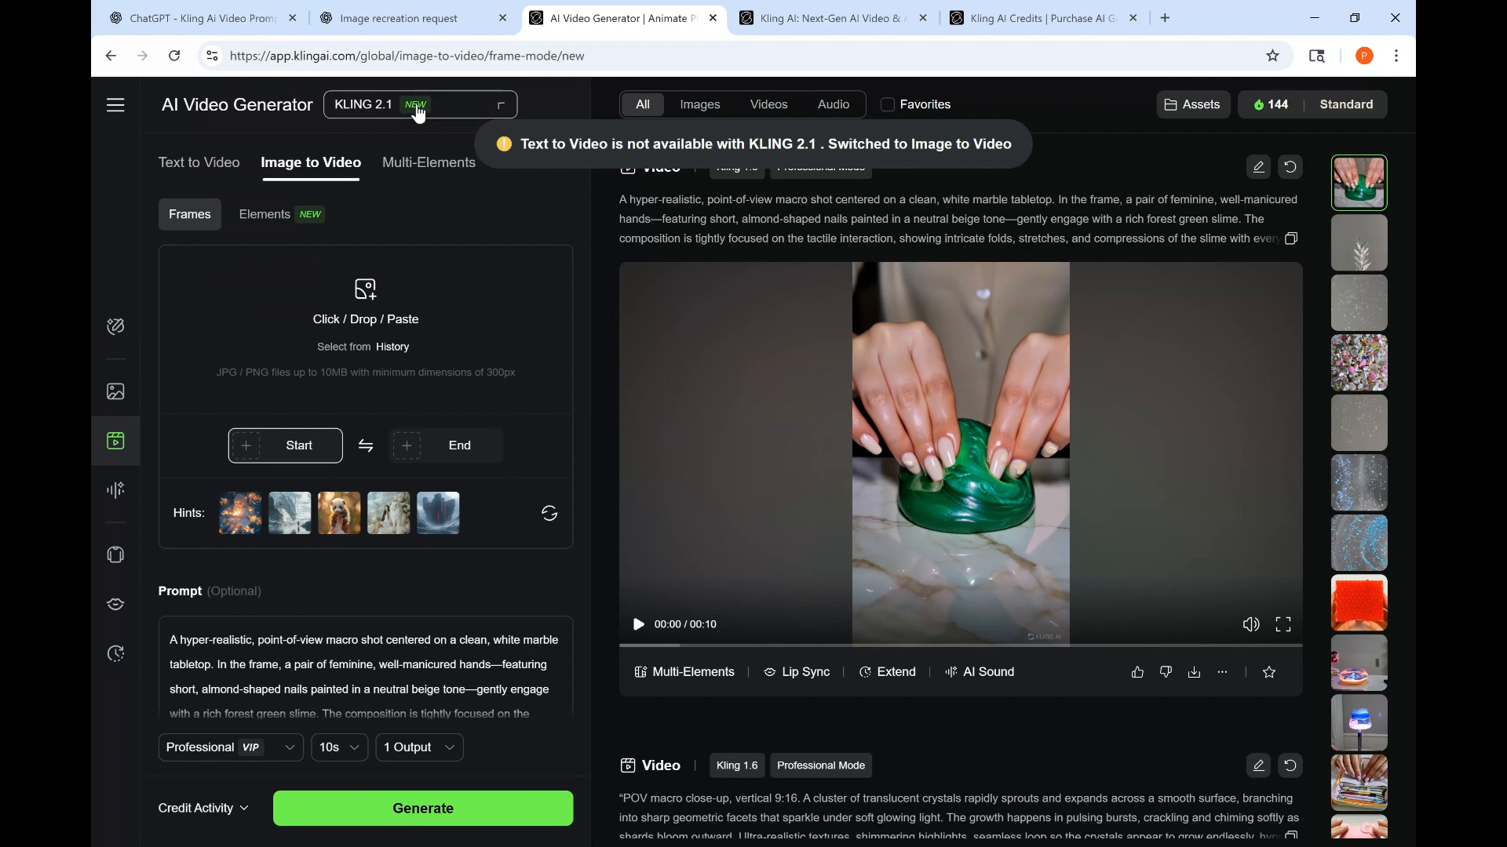
left_click(414, 109)
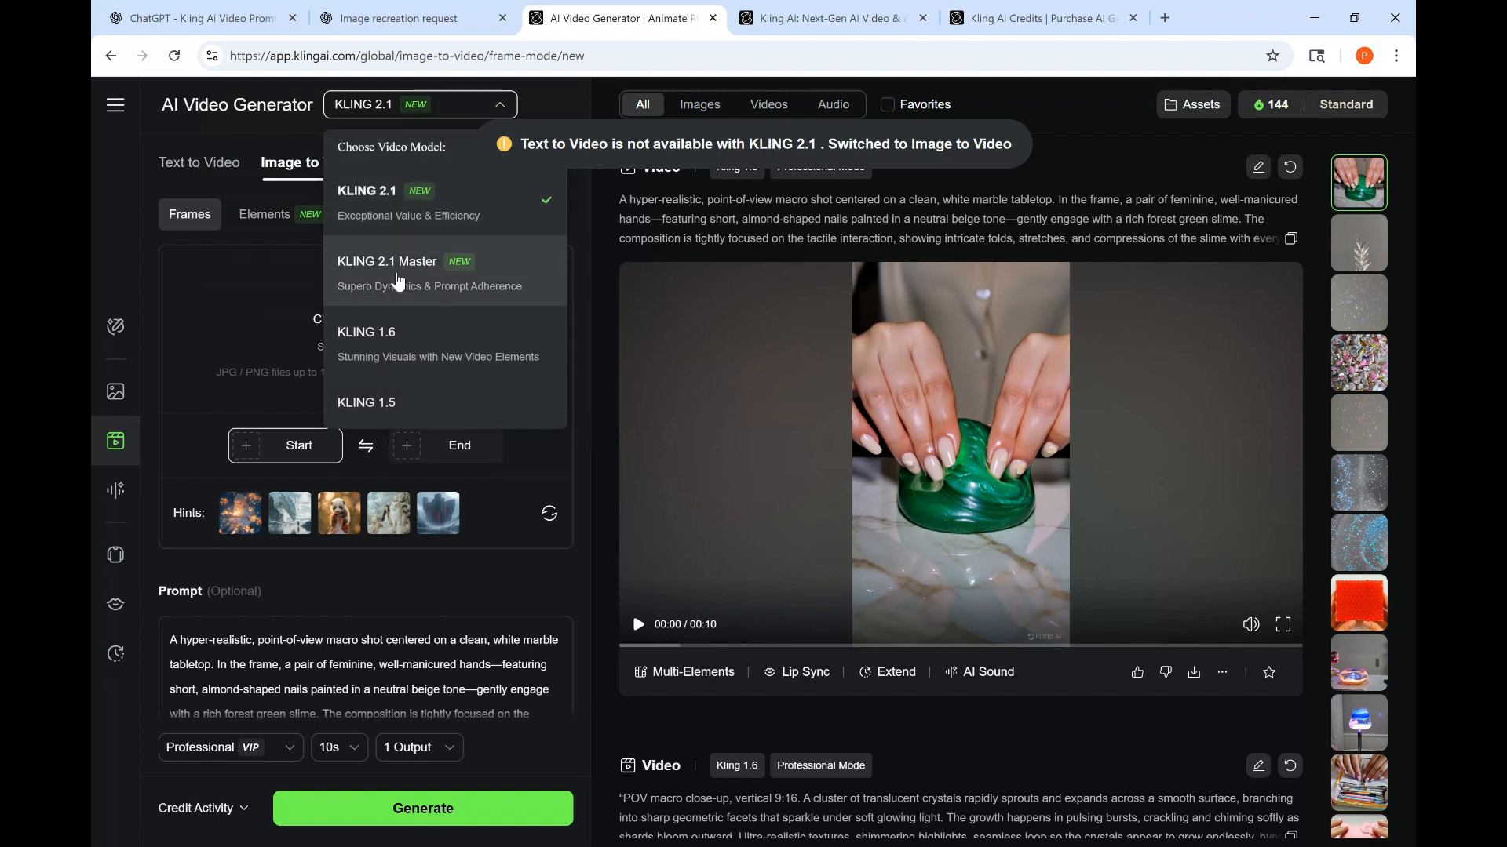
left_click(398, 282)
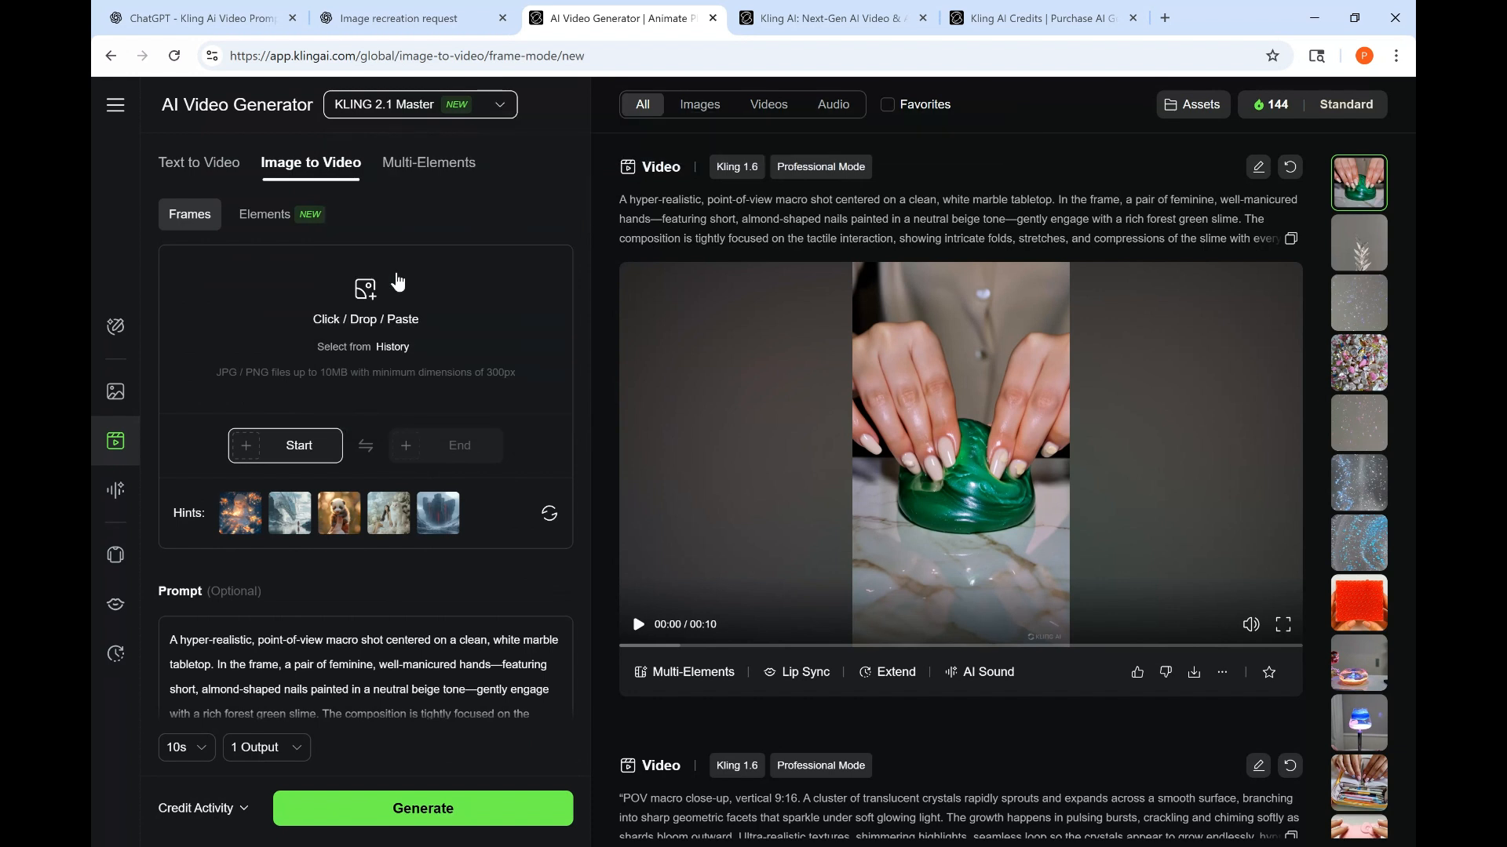
left_click(208, 168)
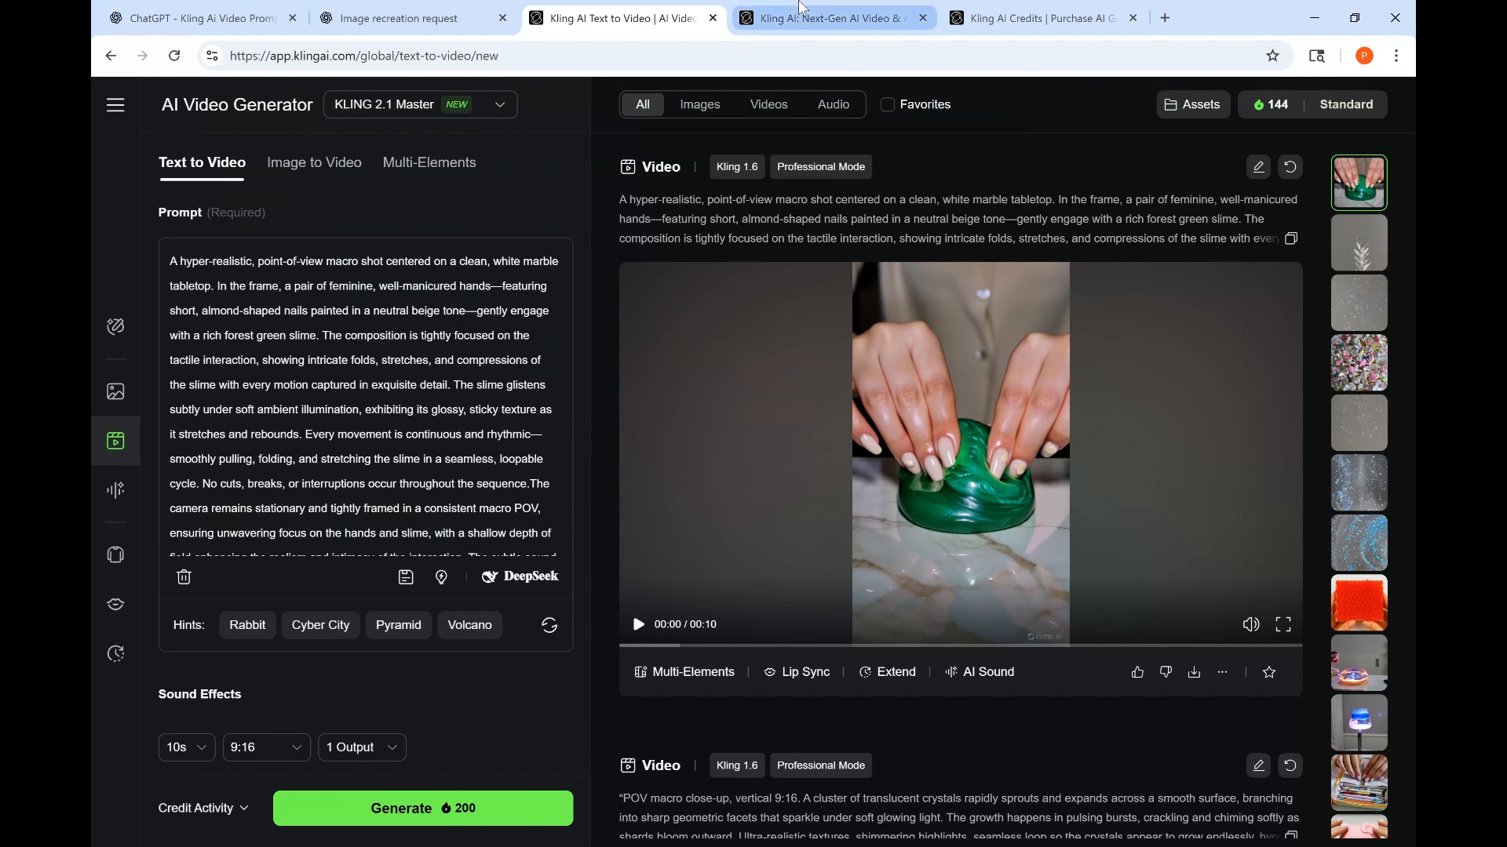
- Check the account's remaining credits and look through the other open tabs
left_click(1099, 30)
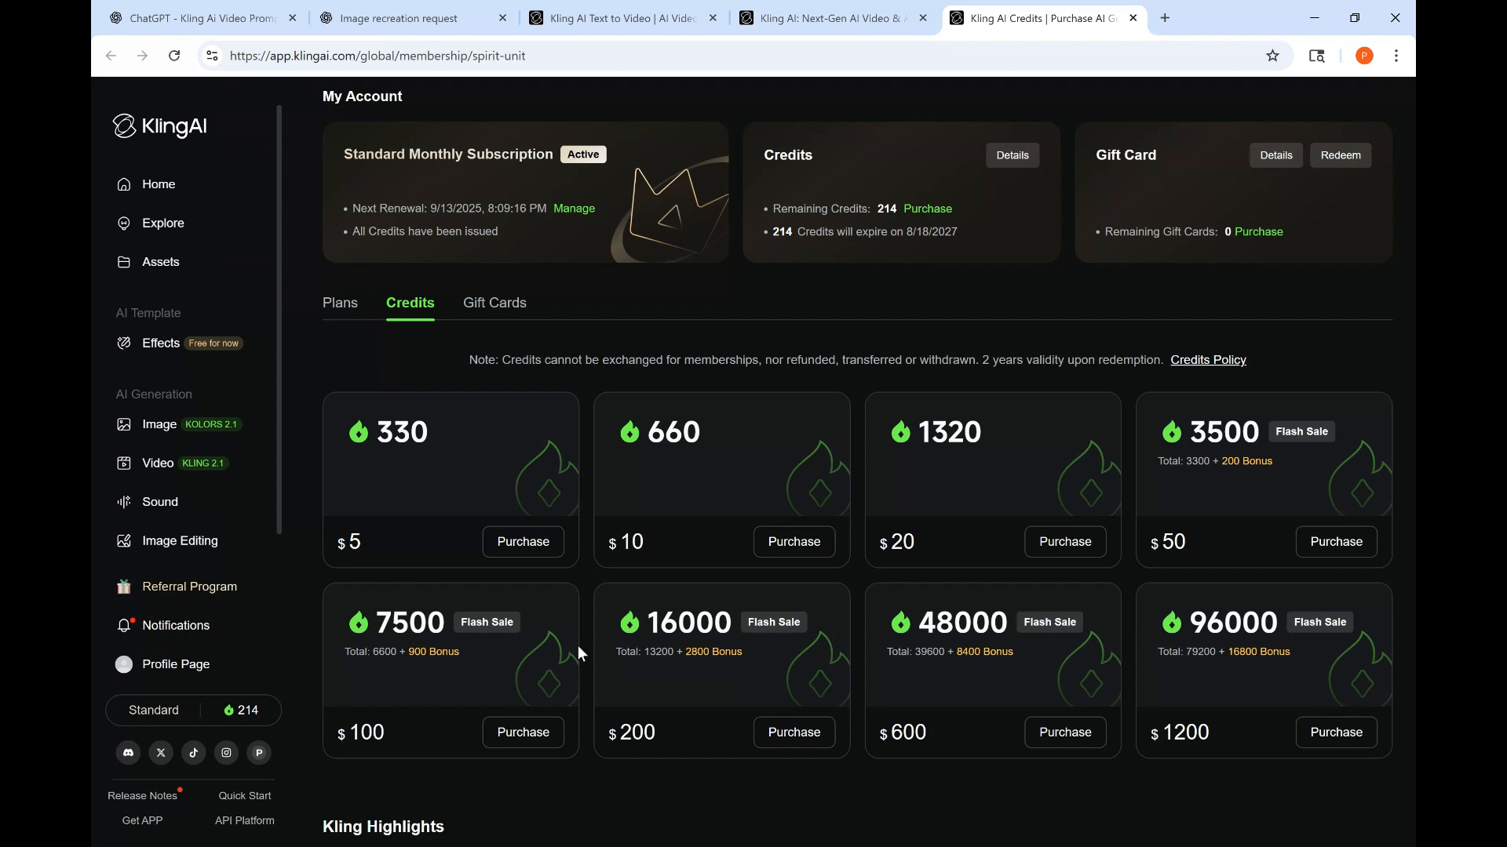
left_click(857, 13)
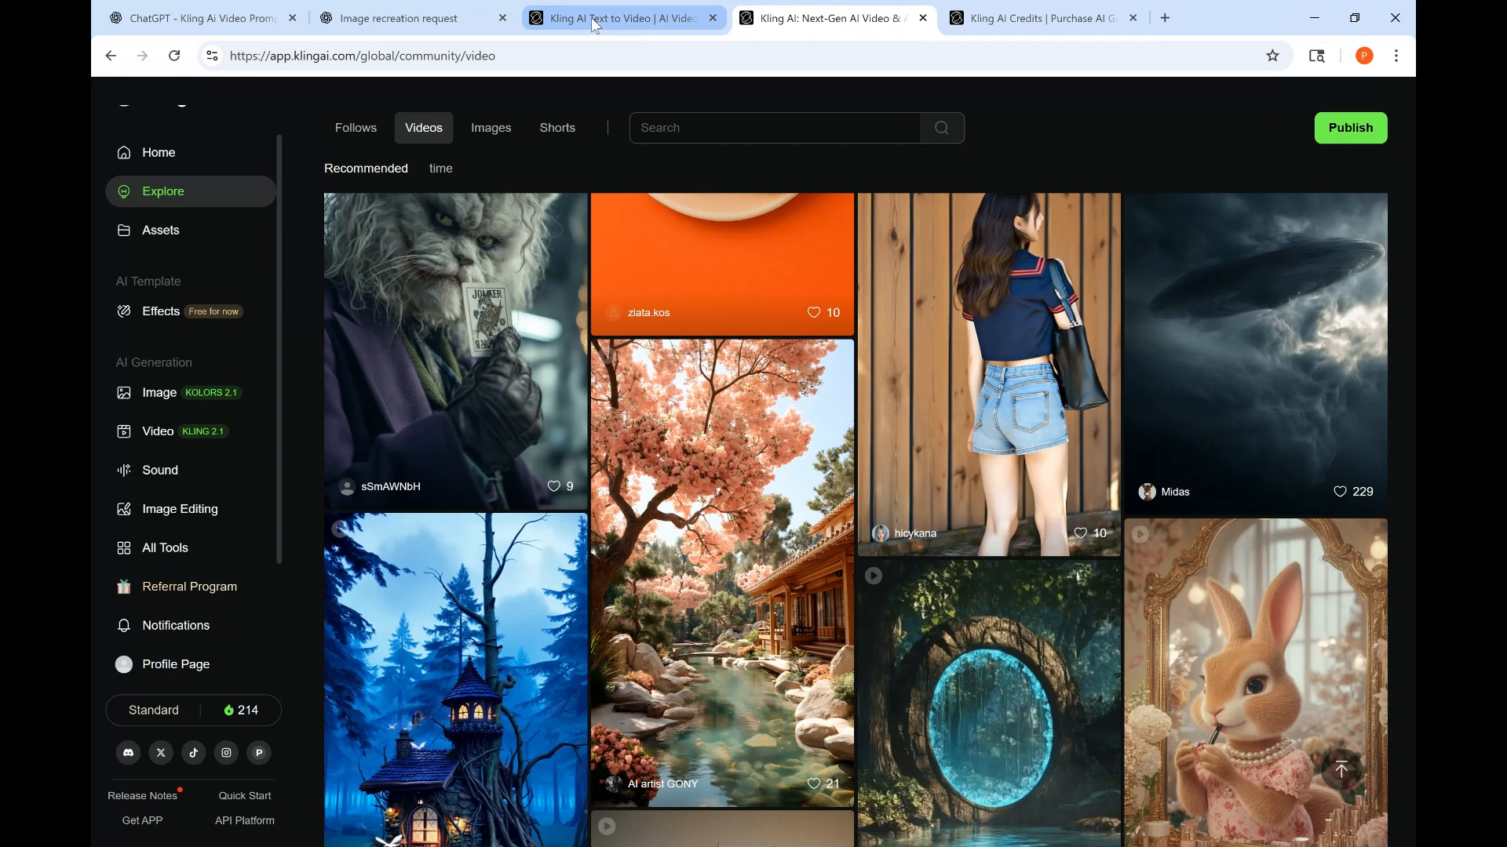
left_click(594, 25)
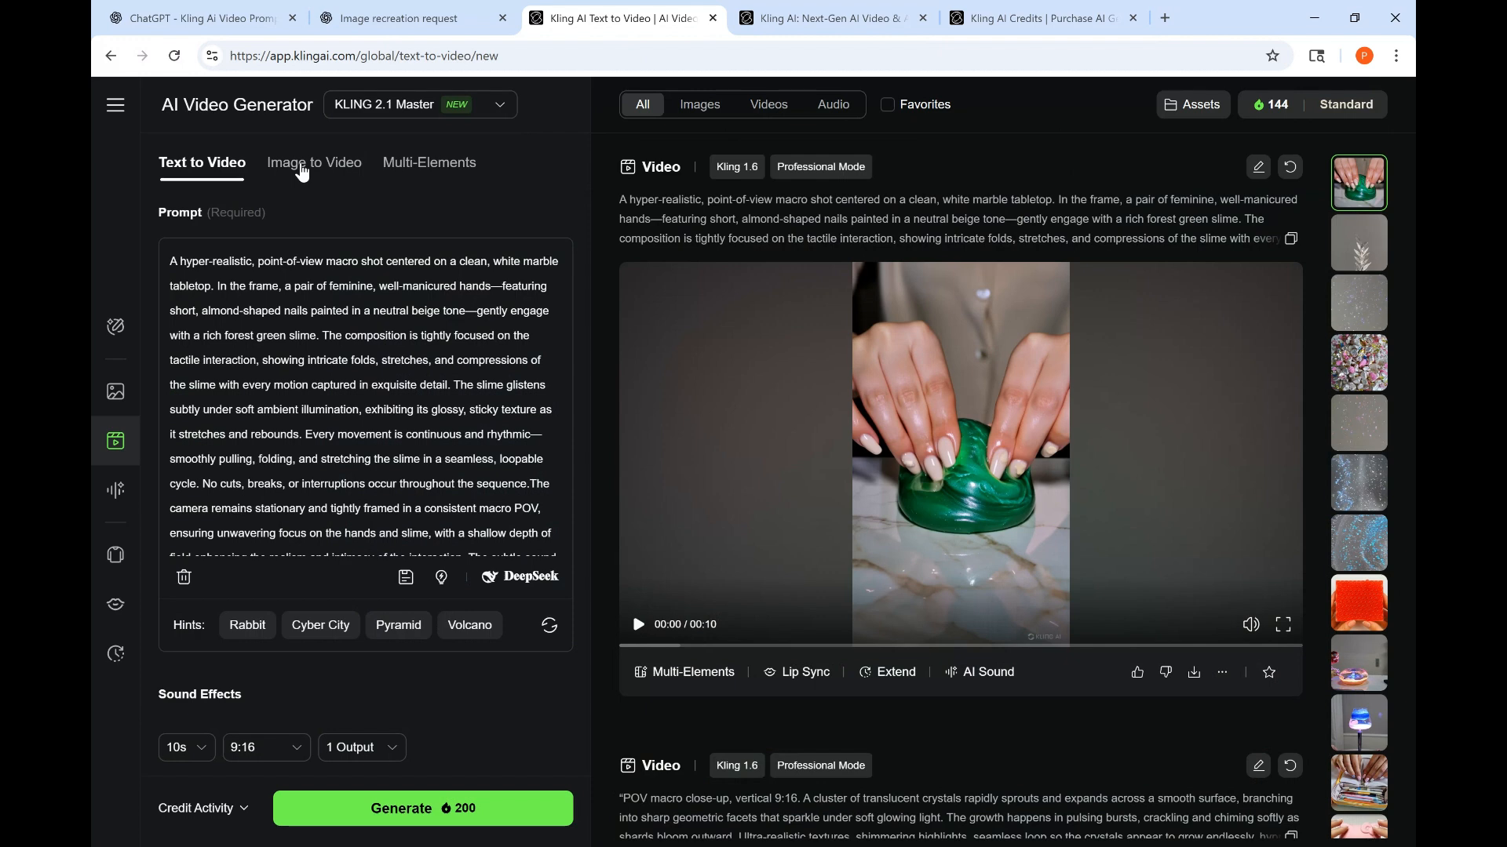
left_click(203, 17)
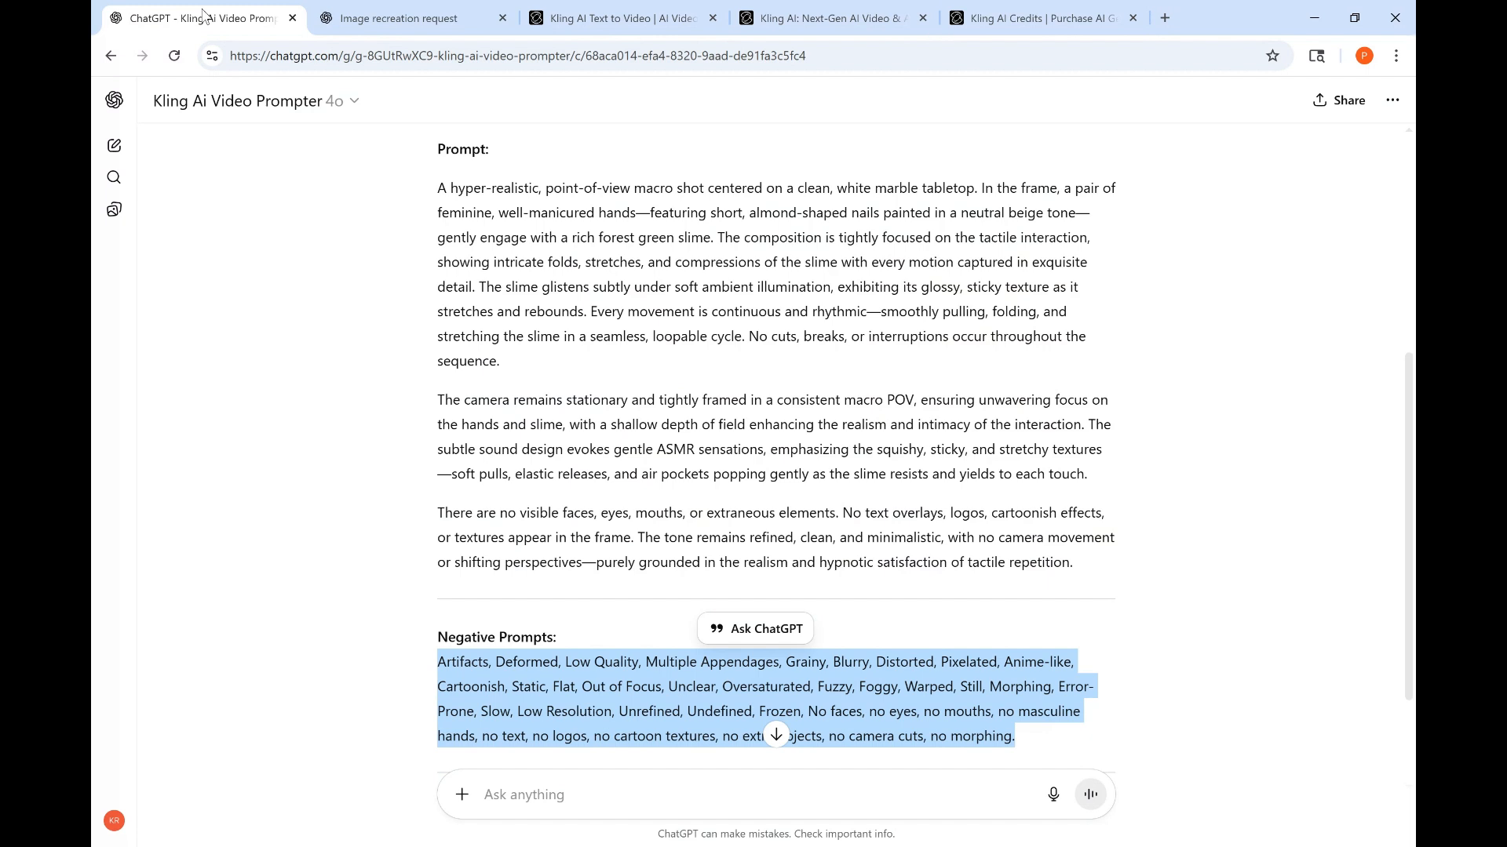
left_click(588, 12)
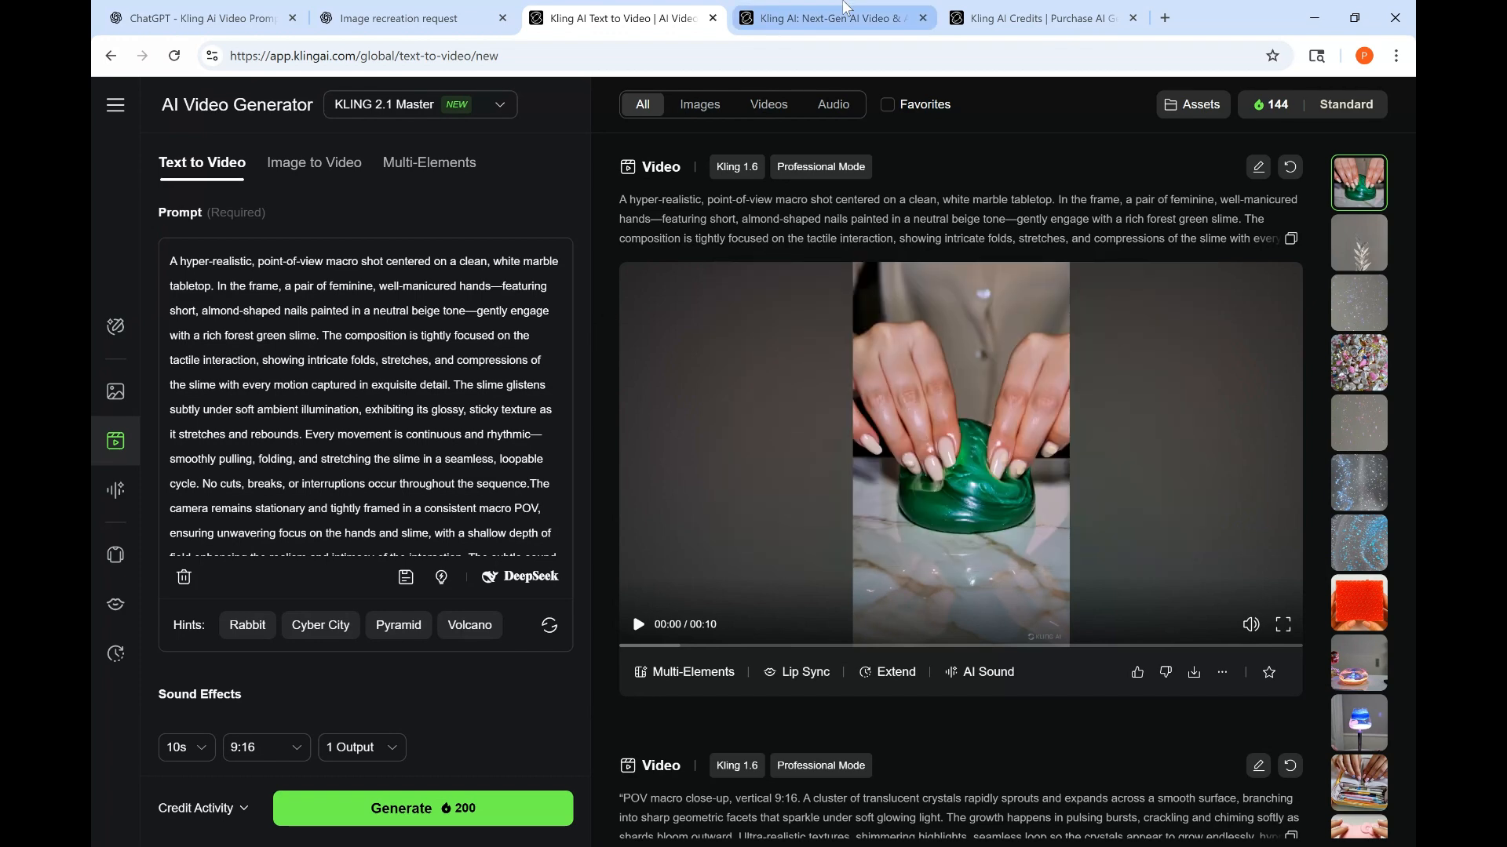
left_click(846, 7)
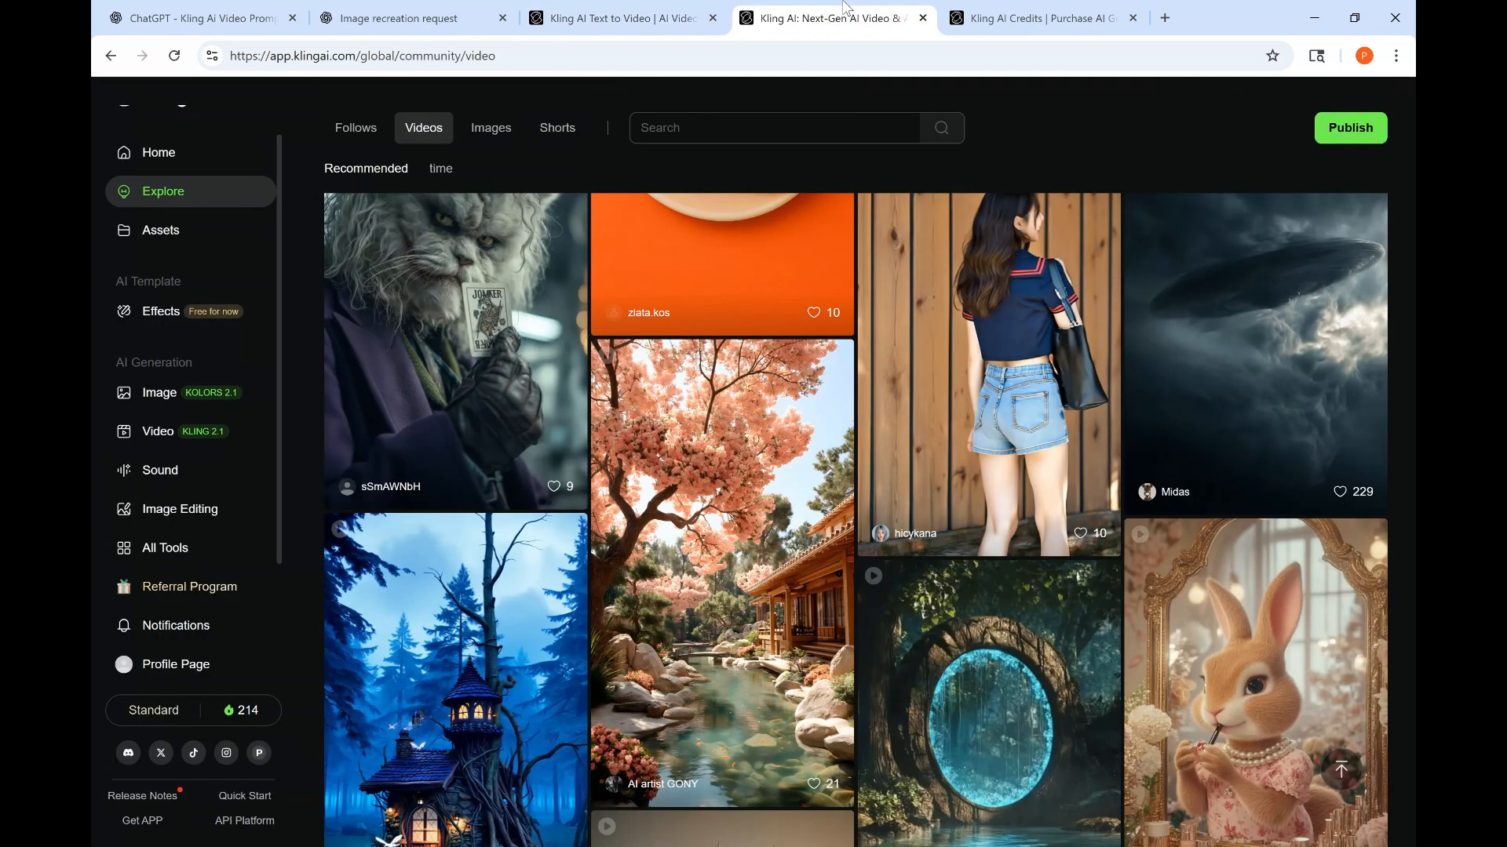
left_click(1019, 22)
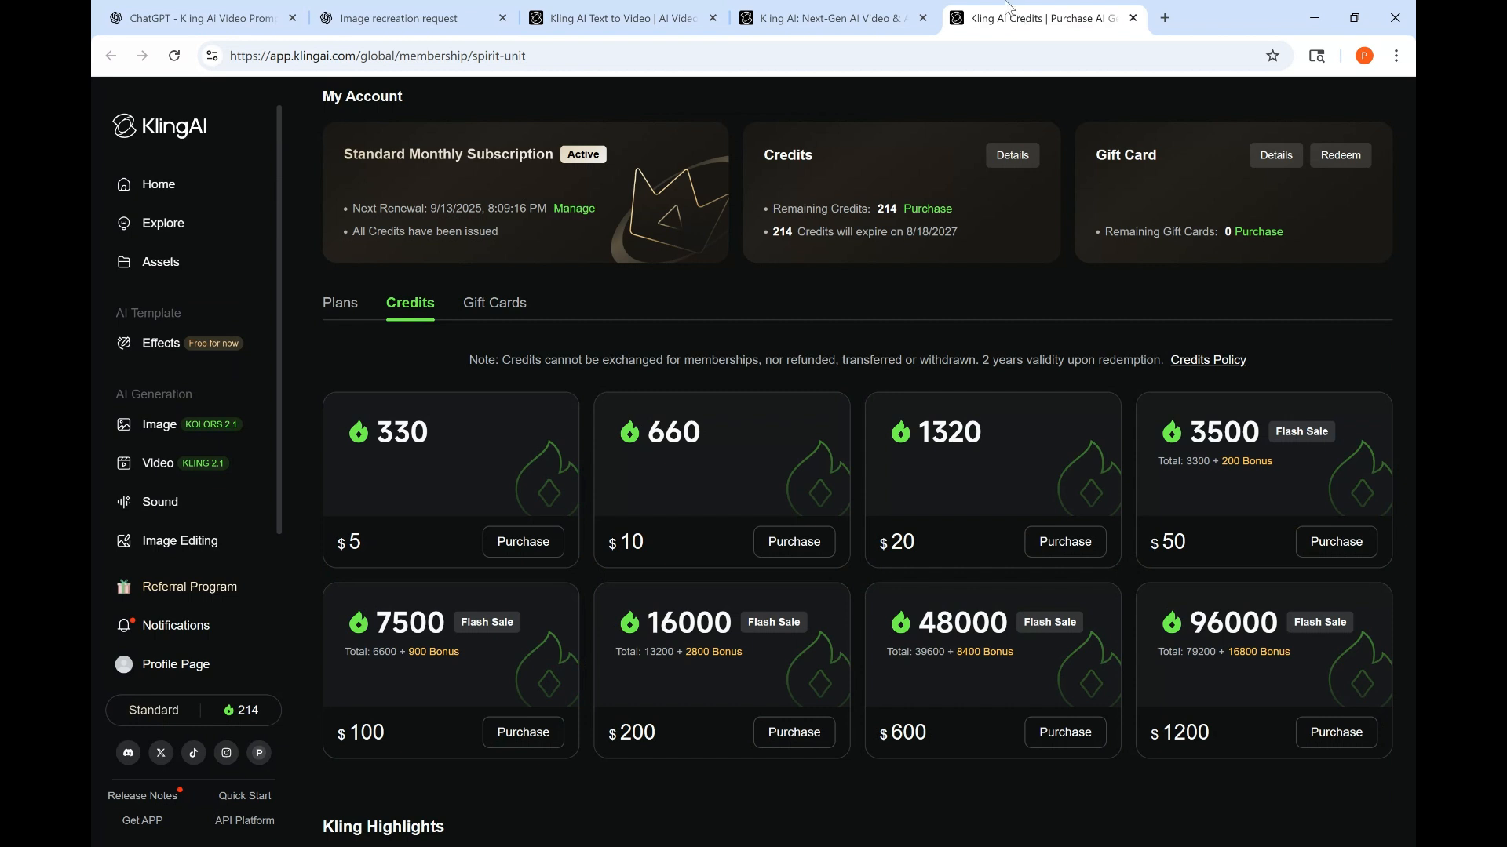
- View the red water-bead slime image in the Image recreation chat, then return to the video prompter chat
left_click(364, 20)
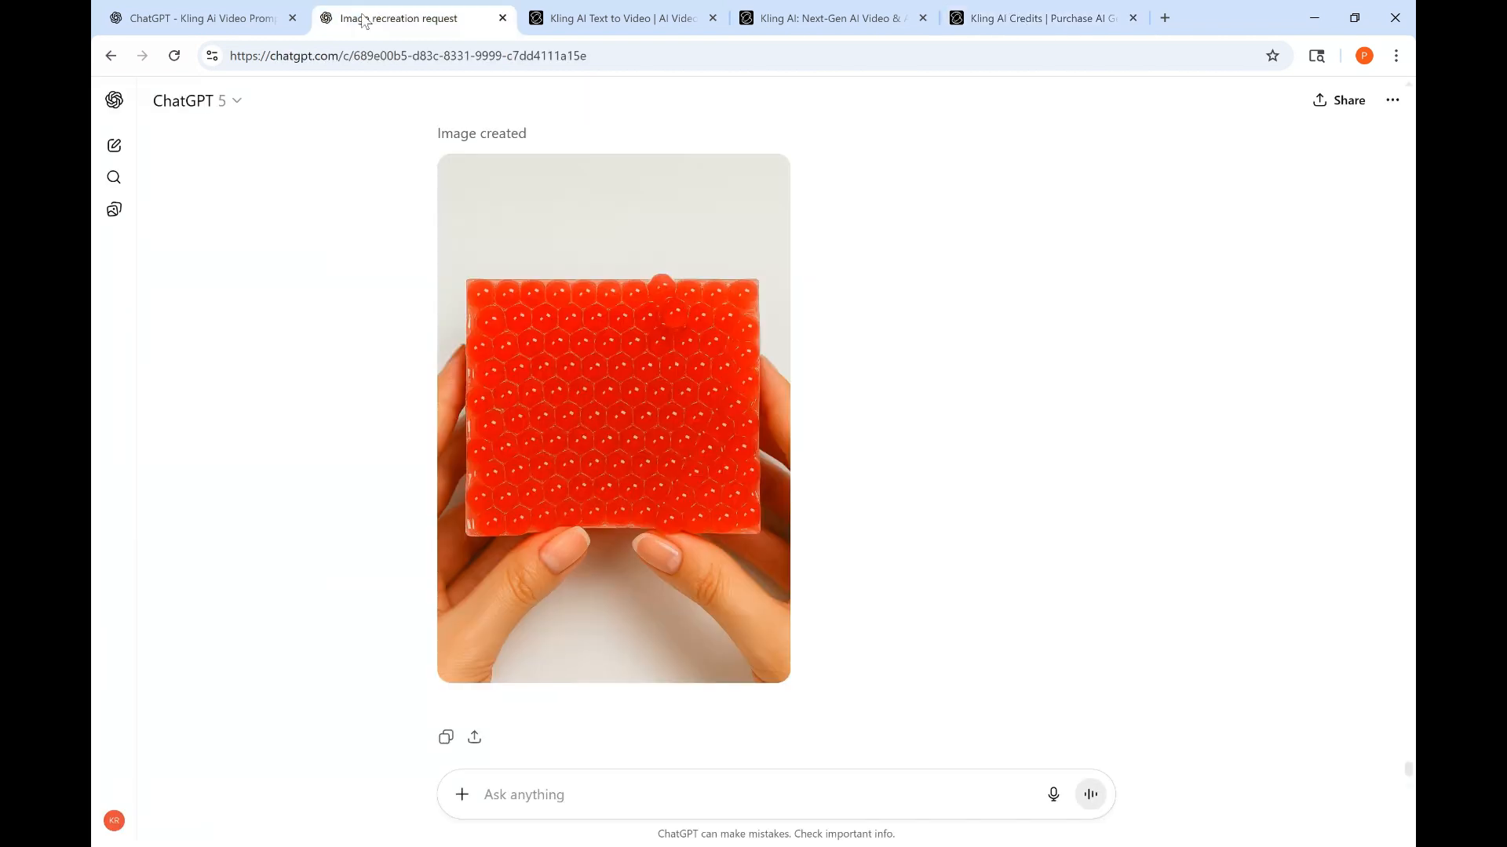
mouse_move(563, 359)
left_click(192, 11)
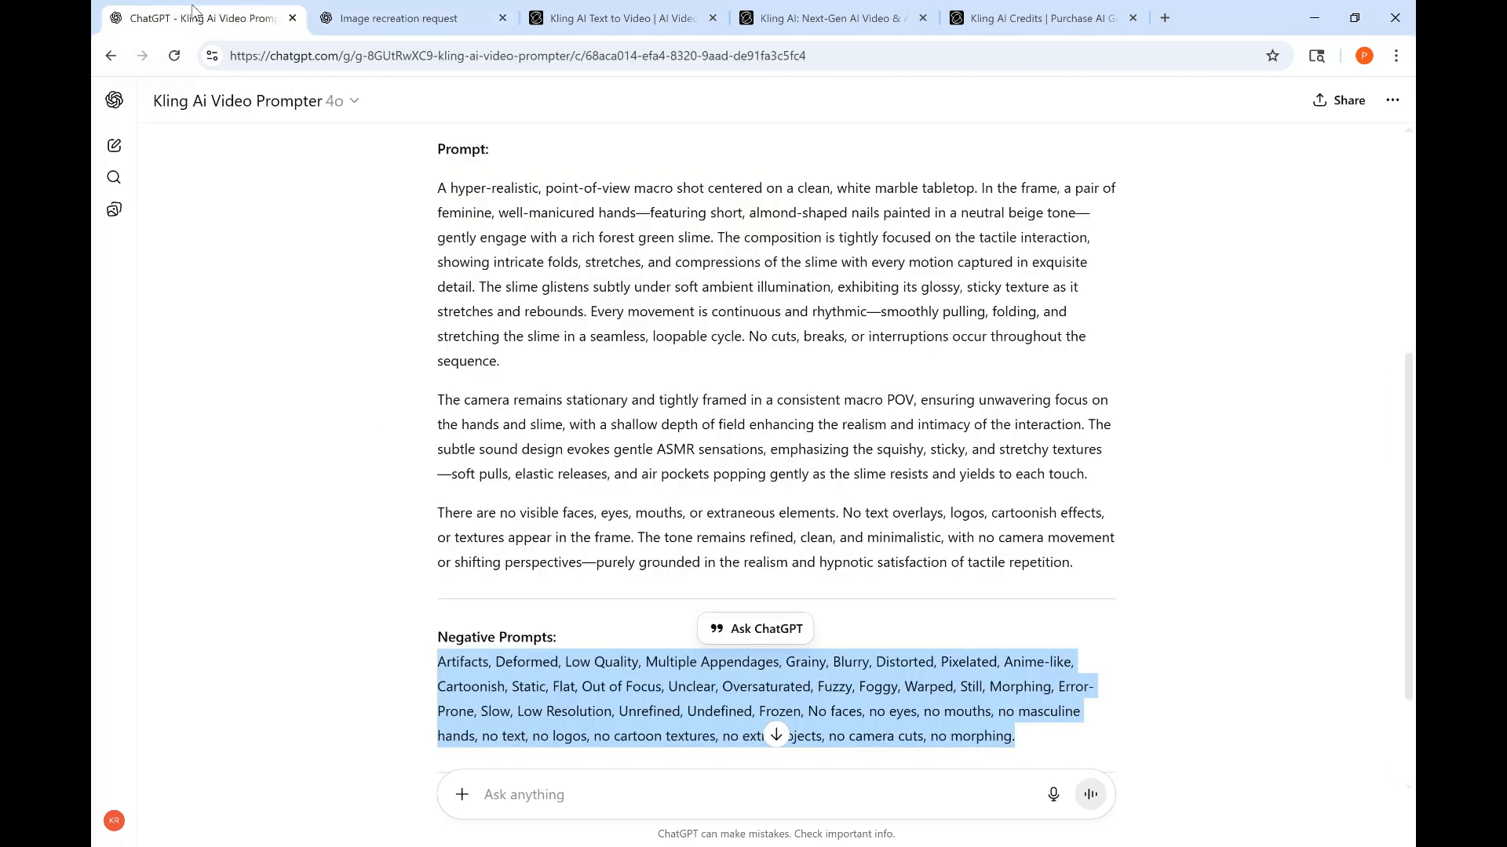